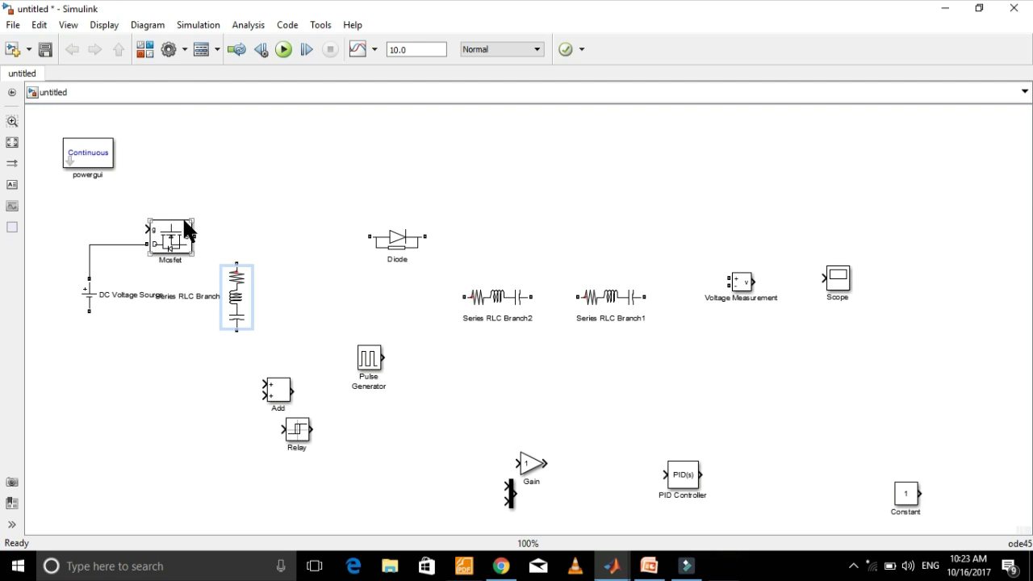
- Wire the Mosfet to the first RLC branch and place the flipped diode on that wire
{"action": "mouse_move", "coordinate": [198, 233]}
{"action": "left_mouse_down"}
{"action": "mouse_move", "coordinate": [233, 237]}
{"action": "mouse_move", "coordinate": [237, 261]}
{"action": "left_mouse_up"}
{"action": "left_click", "coordinate": [402, 234]}
{"action": "key", "text": "ctrl+r"}
{"action": "key", "text": "ctrl+r"}
{"action": "left_click_drag", "start_coordinate": [396, 234], "coordinate": [238, 237]}
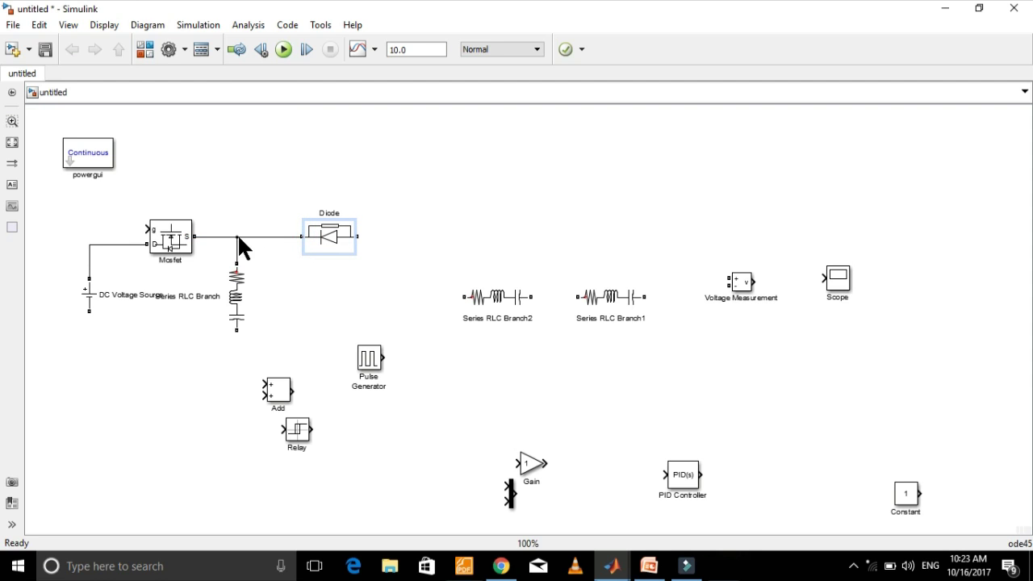
{"action": "left_click_drag", "start_coordinate": [323, 235], "coordinate": [302, 234]}
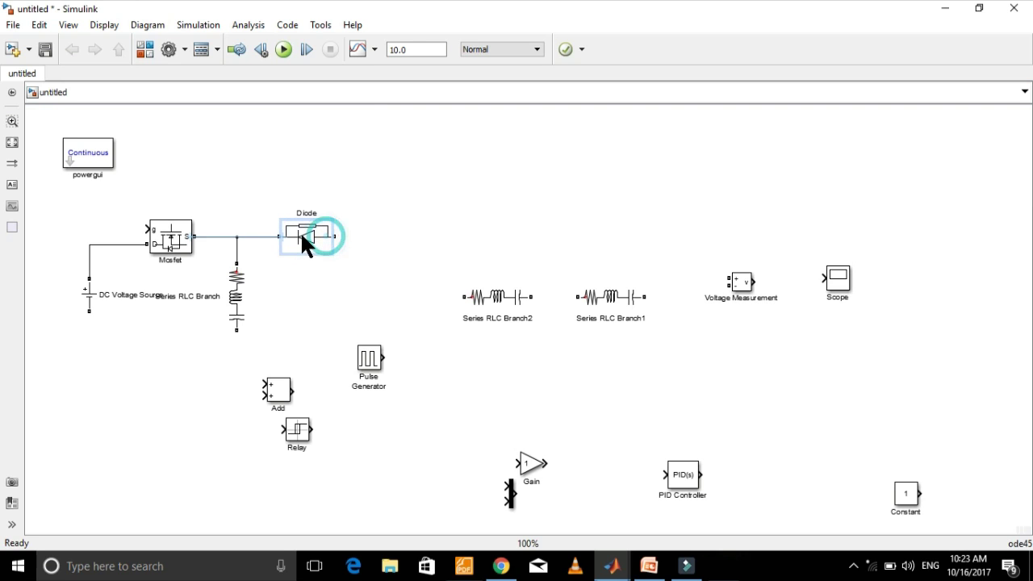
- Stand Series RLC Branch2 and Branch1 upright after the diode and connect them to the top rail
{"action": "left_click_drag", "start_coordinate": [478, 298], "coordinate": [364, 294]}
{"action": "key", "text": "ctrl+r"}
{"action": "mouse_move", "coordinate": [372, 259]}
{"action": "left_mouse_down"}
{"action": "mouse_move", "coordinate": [351, 233]}
{"action": "mouse_move", "coordinate": [337, 237]}
{"action": "left_mouse_up"}
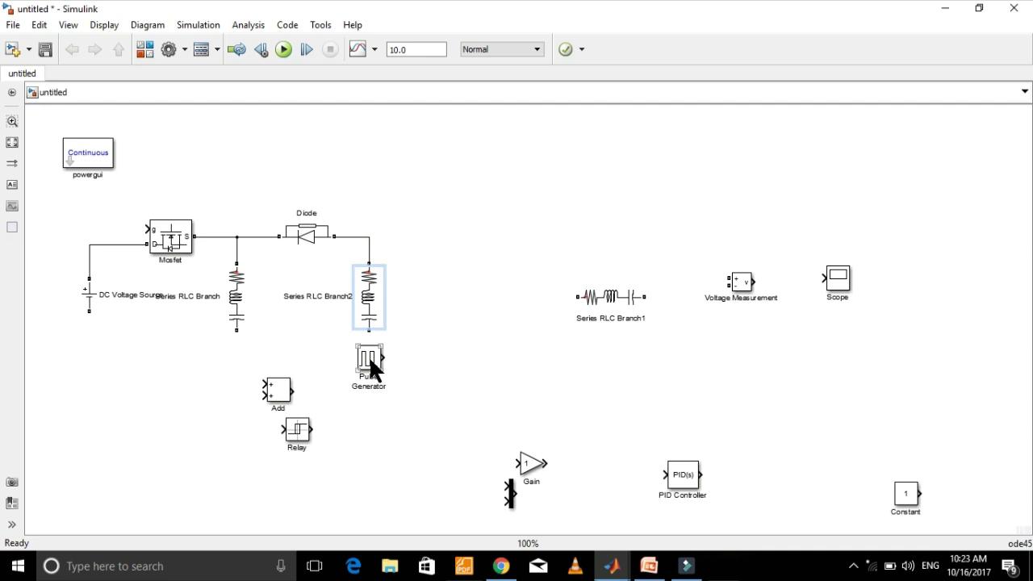
{"action": "left_click_drag", "start_coordinate": [373, 368], "coordinate": [398, 491]}
{"action": "left_click_drag", "start_coordinate": [610, 310], "coordinate": [432, 298]}
{"action": "key", "text": "ctrl+r"}
{"action": "left_click_drag", "start_coordinate": [432, 254], "coordinate": [369, 237]}
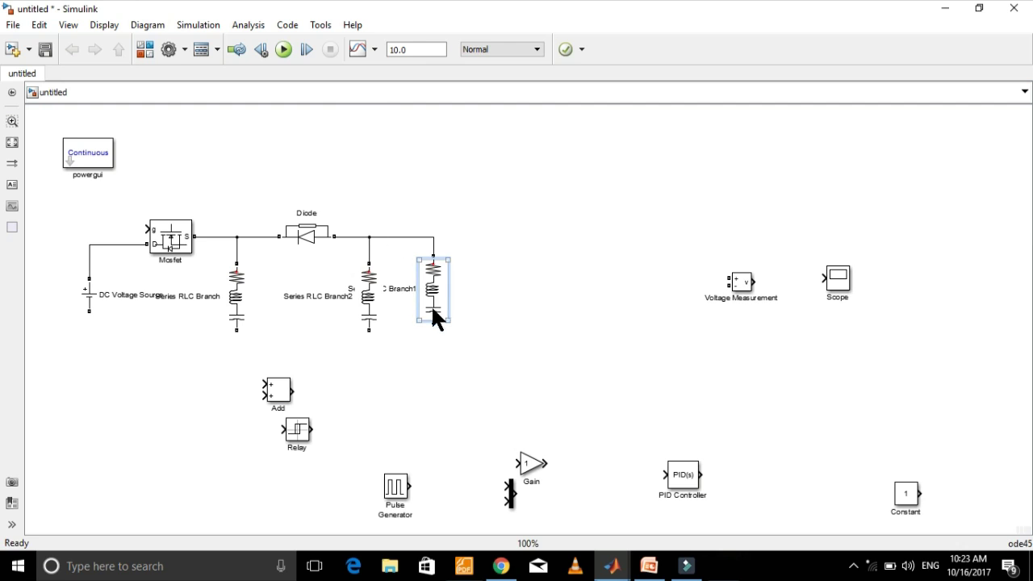
- Draw the bottom return wire and connect Series RLC Branch2's bottom to it
{"action": "left_click_drag", "start_coordinate": [432, 324], "coordinate": [87, 313]}
{"action": "left_click_drag", "start_coordinate": [235, 337], "coordinate": [237, 347]}
{"action": "left_click", "coordinate": [370, 330]}
{"action": "left_click_drag", "start_coordinate": [370, 329], "coordinate": [369, 348]}
- Place the Voltage Measurement beside Branch1, wire it across the output, and move the Scope closer
{"action": "left_click_drag", "start_coordinate": [740, 278], "coordinate": [522, 176]}
{"action": "left_click_drag", "start_coordinate": [495, 273], "coordinate": [490, 315]}
{"action": "left_click_drag", "start_coordinate": [519, 231], "coordinate": [520, 234]}
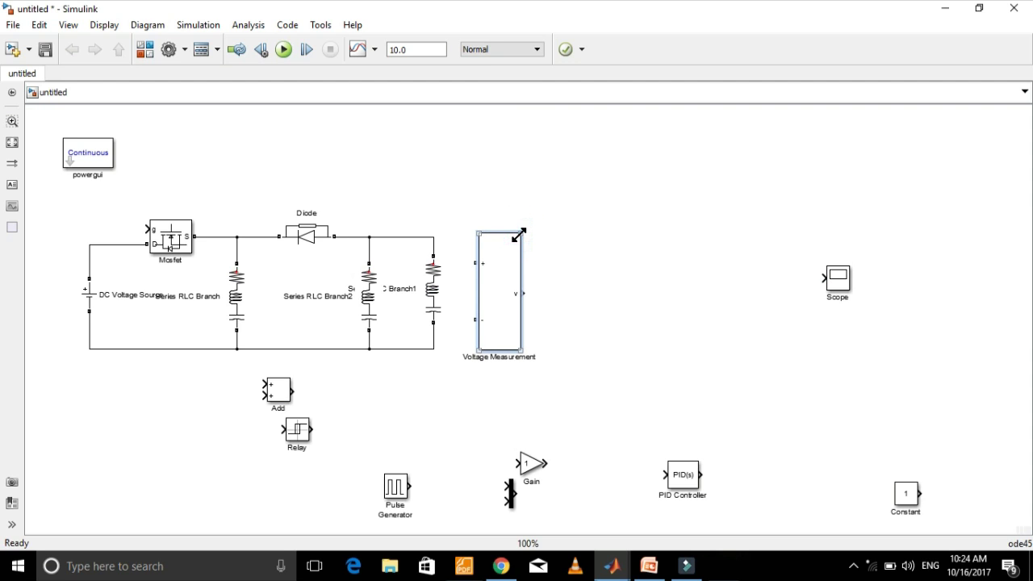
{"action": "left_click_drag", "start_coordinate": [477, 263], "coordinate": [434, 237]}
{"action": "left_click_drag", "start_coordinate": [476, 320], "coordinate": [434, 346]}
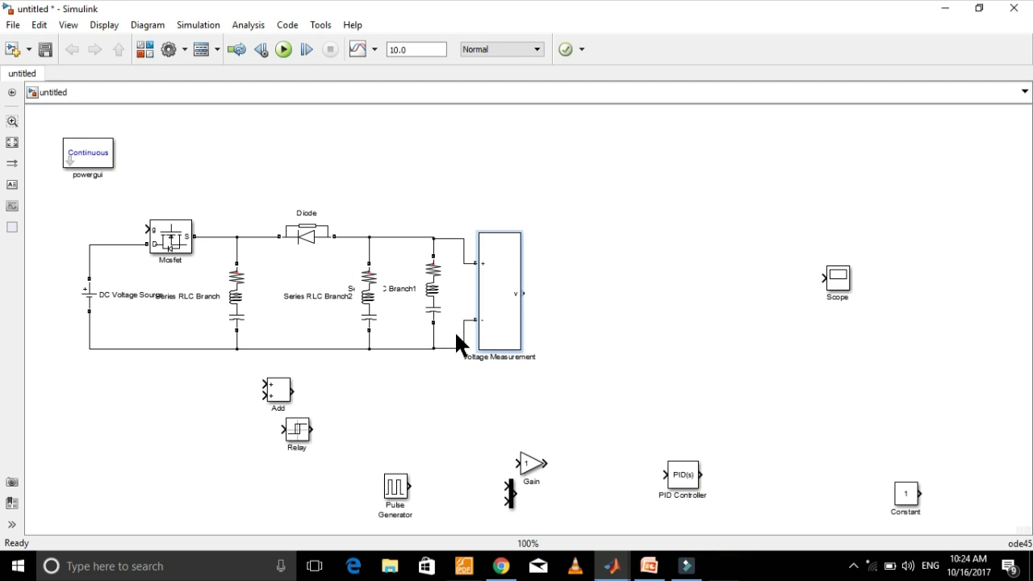
{"action": "left_click_drag", "start_coordinate": [838, 280], "coordinate": [675, 281]}
- Set the Scope's number of axes to 3
{"action": "left_click", "coordinate": [674, 281]}
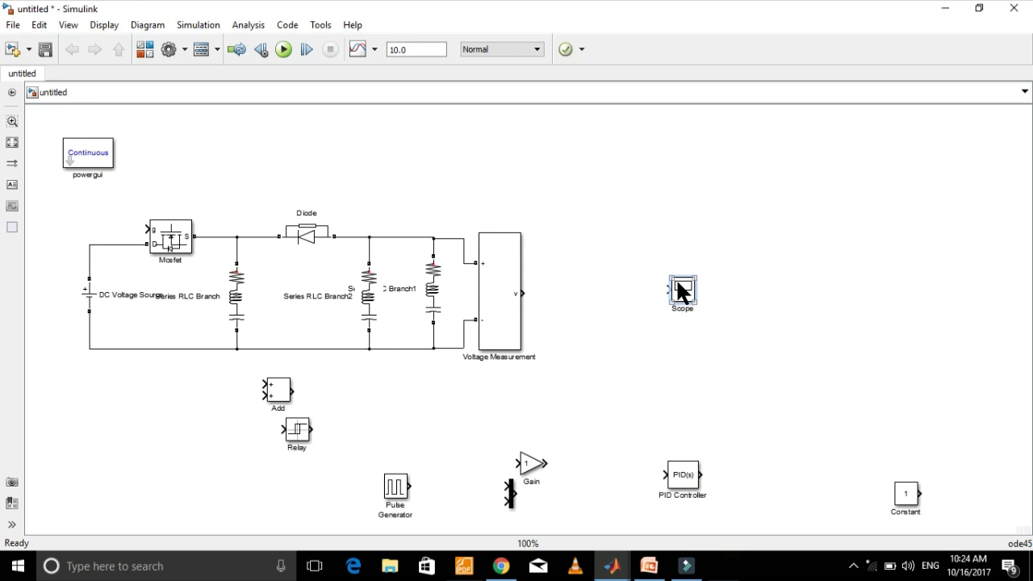
{"action": "double_click", "coordinate": [682, 290]}
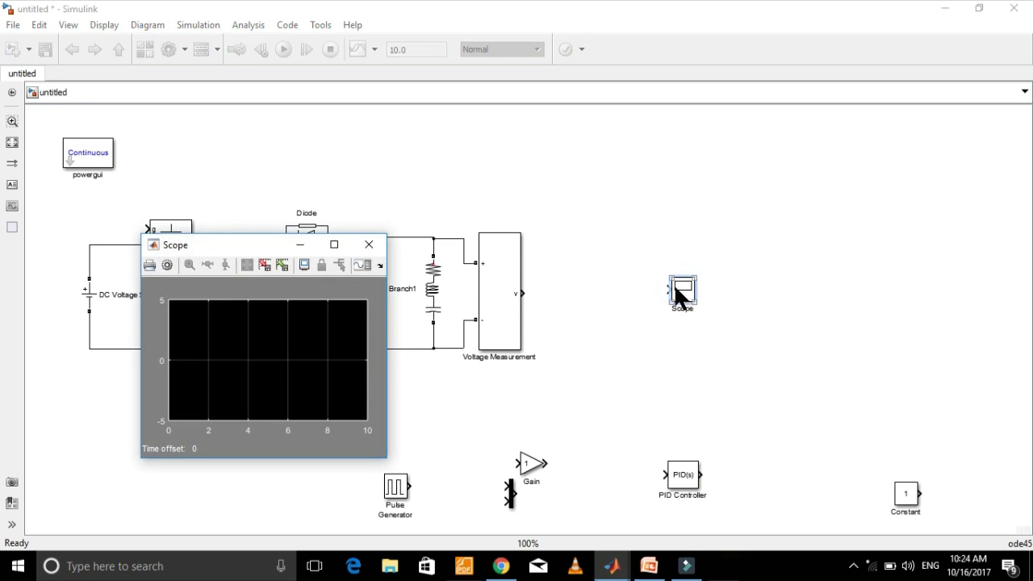
{"action": "left_click", "coordinate": [169, 265]}
{"action": "left_click", "coordinate": [244, 339]}
{"action": "type", "text": "3"}
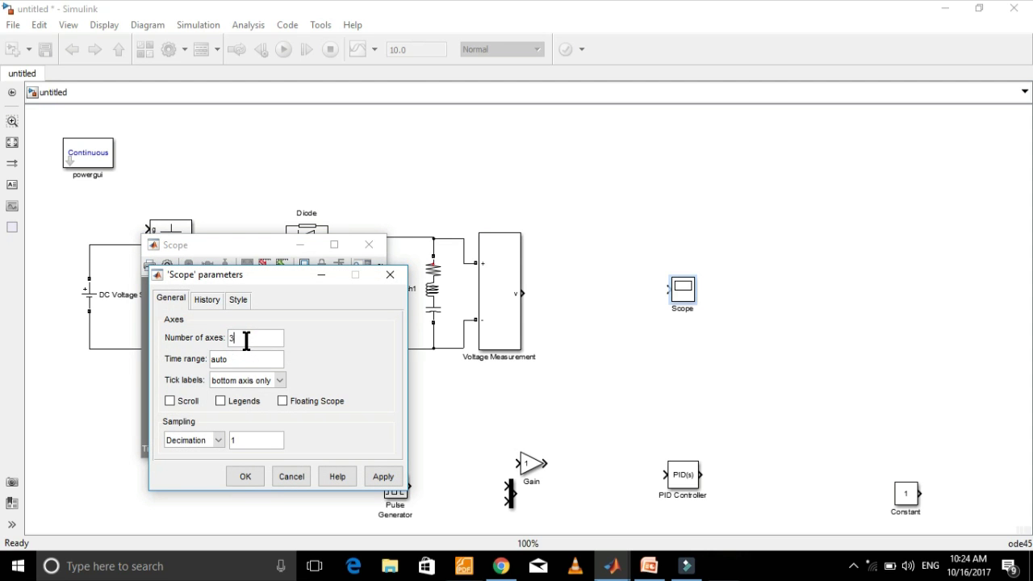
{"action": "left_click", "coordinate": [393, 481]}
{"action": "left_click", "coordinate": [253, 475]}
{"action": "left_click", "coordinate": [373, 250]}
- Enlarge the Scope block and feed the measured voltage into its first input
{"action": "left_click_drag", "start_coordinate": [696, 277], "coordinate": [659, 297]}
{"action": "left_click", "coordinate": [600, 293]}
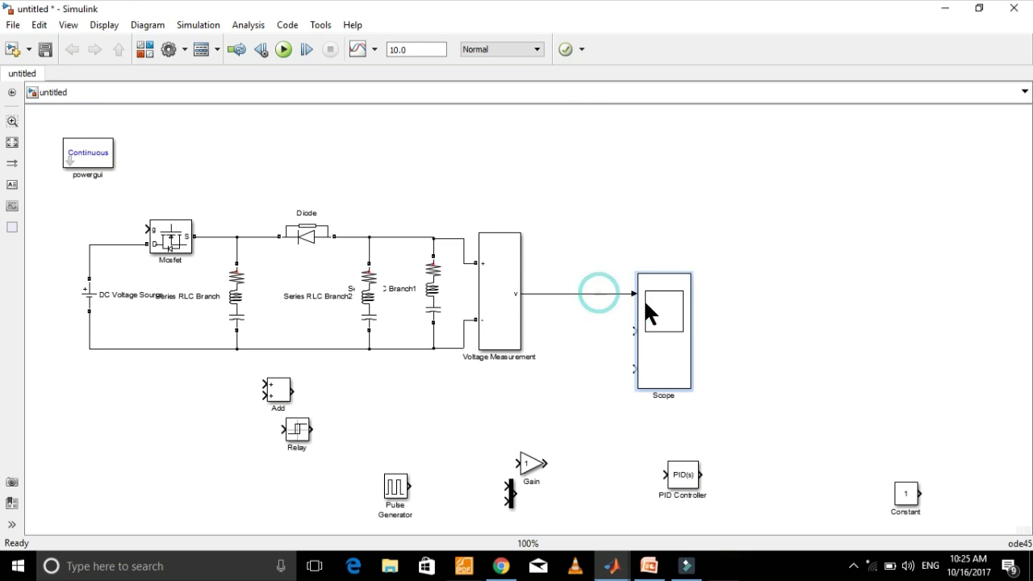
{"action": "left_click", "coordinate": [511, 359]}
- Make the first RLC branch an inductor-only branch of 10e-6 H
{"action": "double_click", "coordinate": [239, 296]}
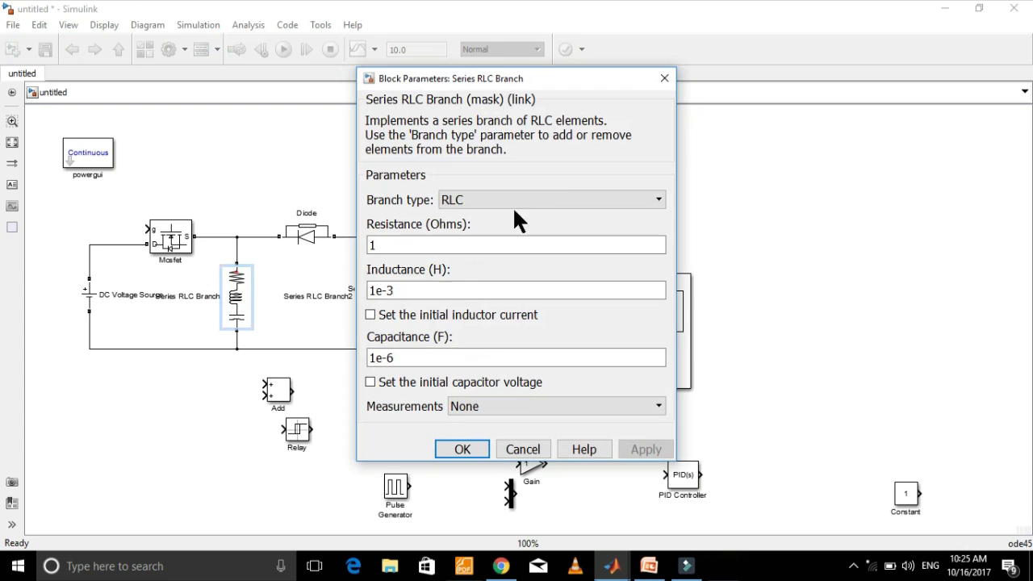
{"action": "left_click", "coordinate": [594, 200]}
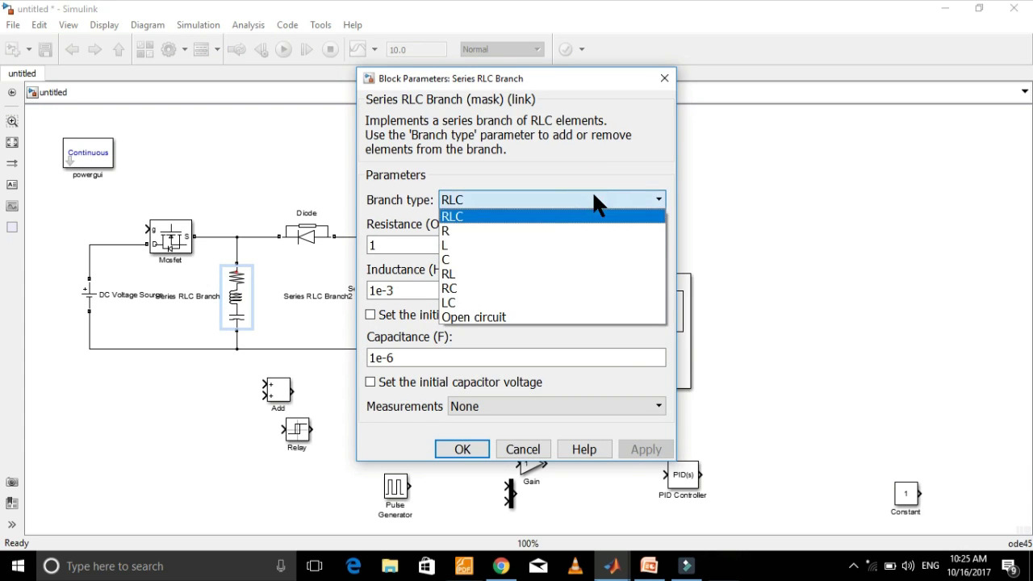
{"action": "left_click", "coordinate": [538, 251]}
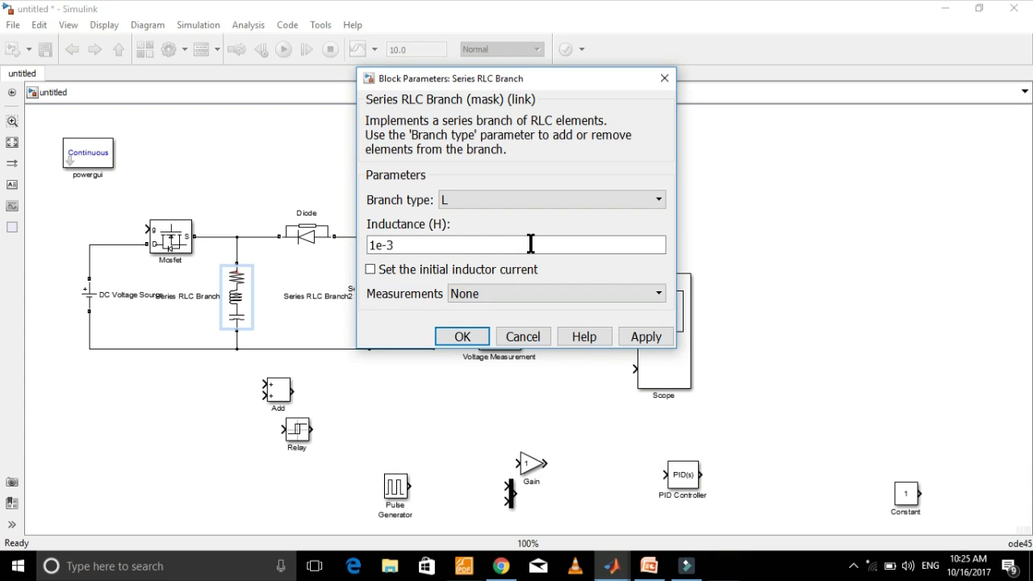
{"action": "double_click", "coordinate": [411, 249]}
{"action": "left_click", "coordinate": [412, 249]}
{"action": "key", "text": "BackSpace"}
{"action": "type", "text": "6"}
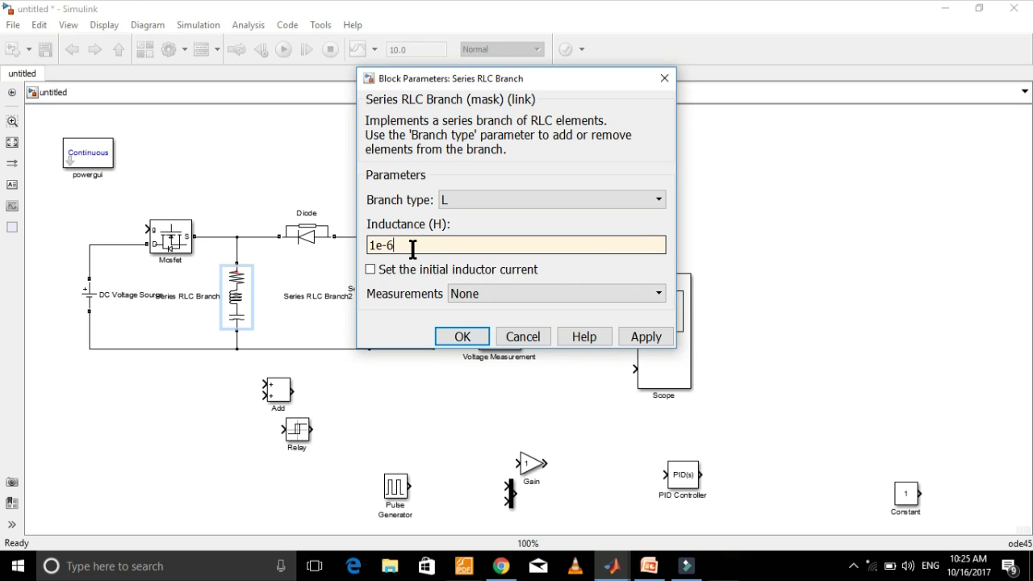
{"action": "key", "text": "Left"}
{"action": "key", "text": "Left"}
{"action": "type", "text": "0"}
{"action": "left_click", "coordinate": [485, 335]}
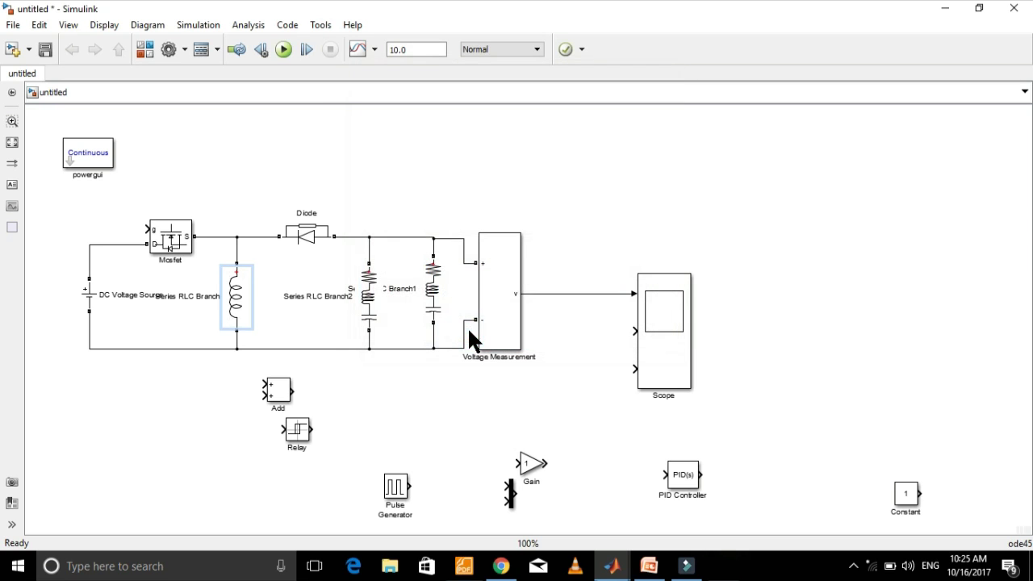
- Make Series RLC Branch2 a capacitor-only branch of 40e-3 F
{"action": "double_click", "coordinate": [370, 293]}
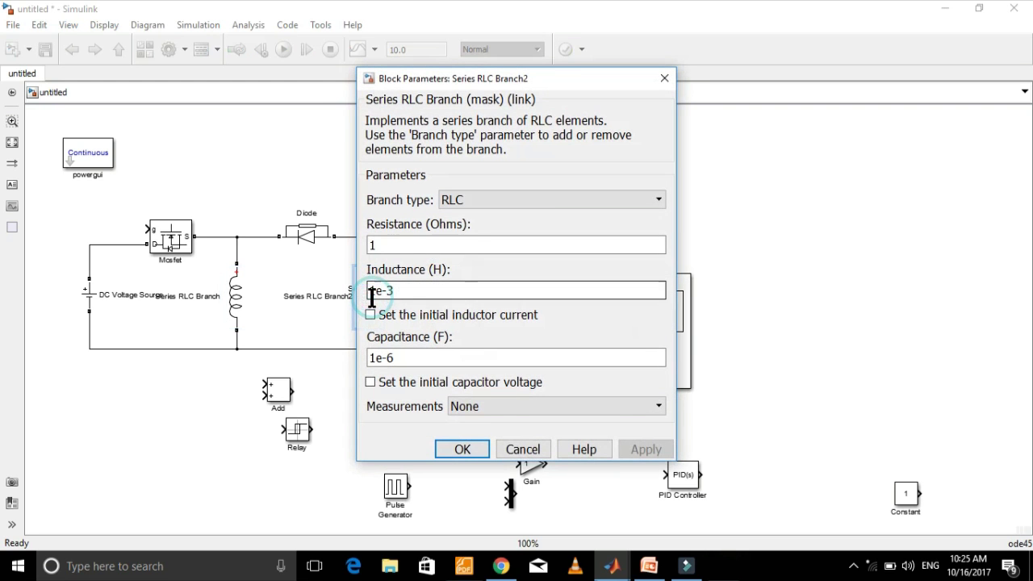
{"action": "left_click", "coordinate": [578, 200]}
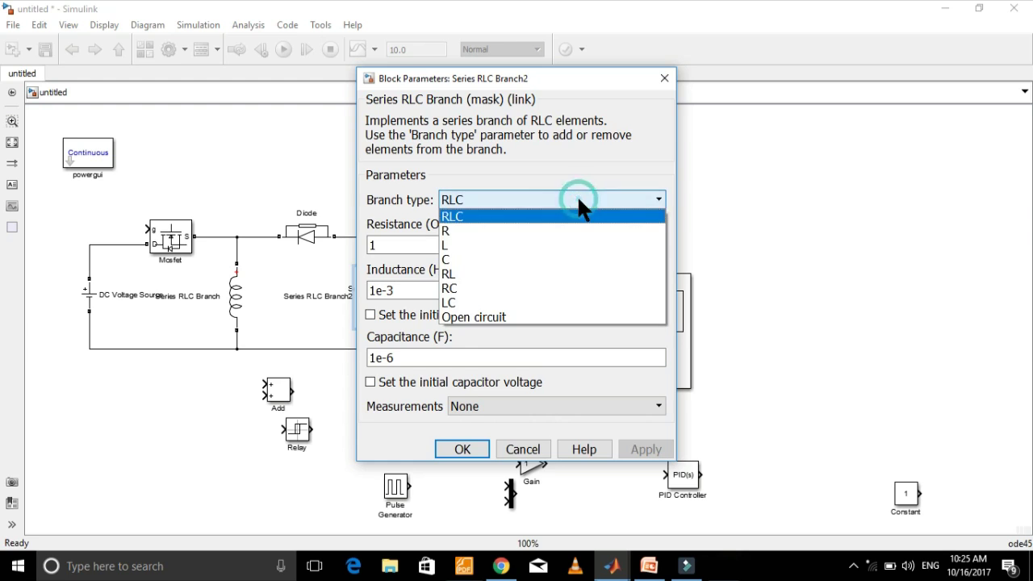
{"action": "left_click", "coordinate": [507, 255]}
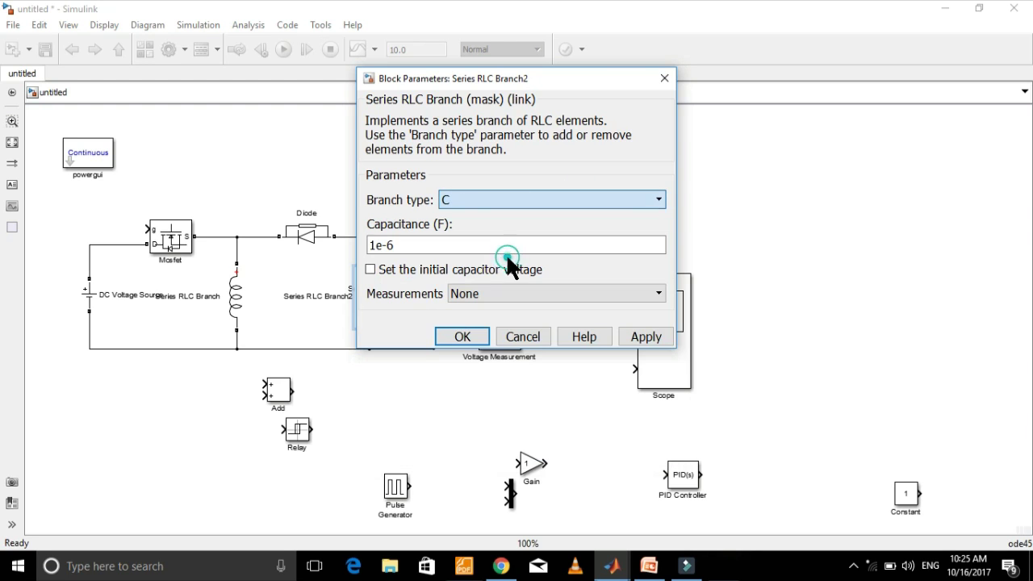
{"action": "double_click", "coordinate": [407, 246]}
{"action": "left_click", "coordinate": [407, 246]}
{"action": "key", "text": "BackSpace"}
{"action": "type", "text": "3"}
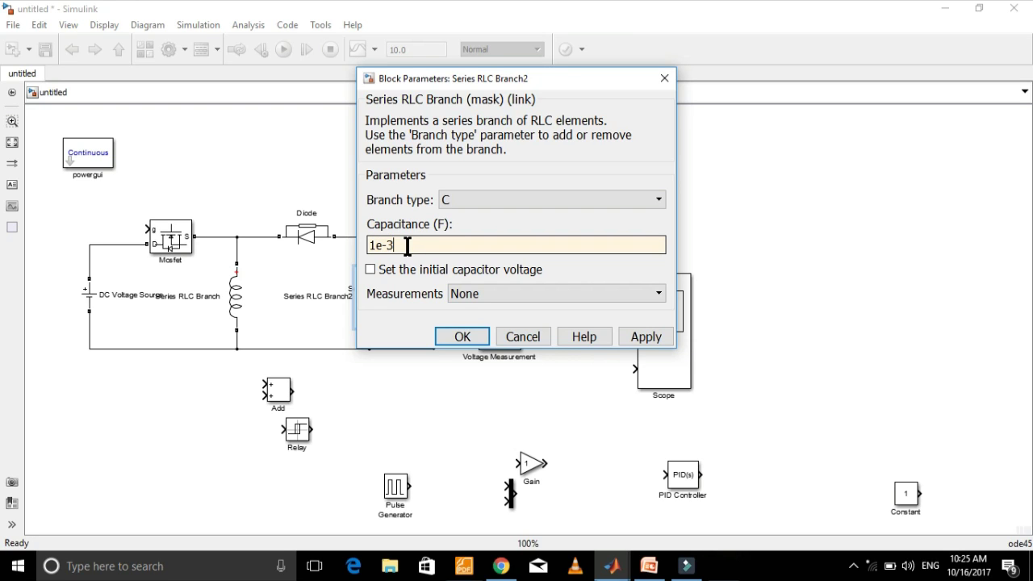
{"action": "key", "text": "Left"}
{"action": "key", "text": "Left"}
{"action": "key", "text": "Left"}
{"action": "key", "text": "BackSpace"}
{"action": "type", "text": "40"}
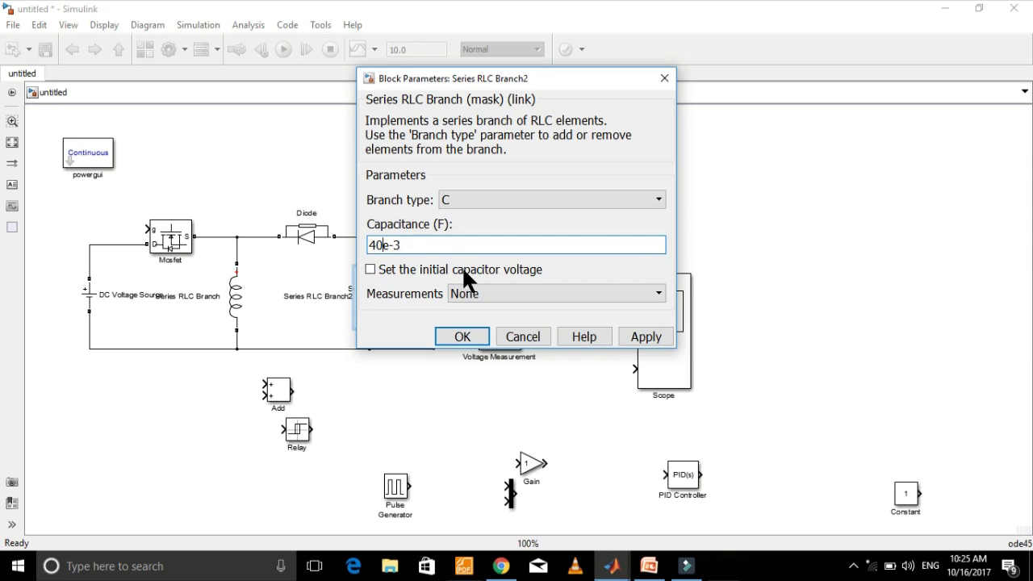
{"action": "left_click", "coordinate": [646, 337]}
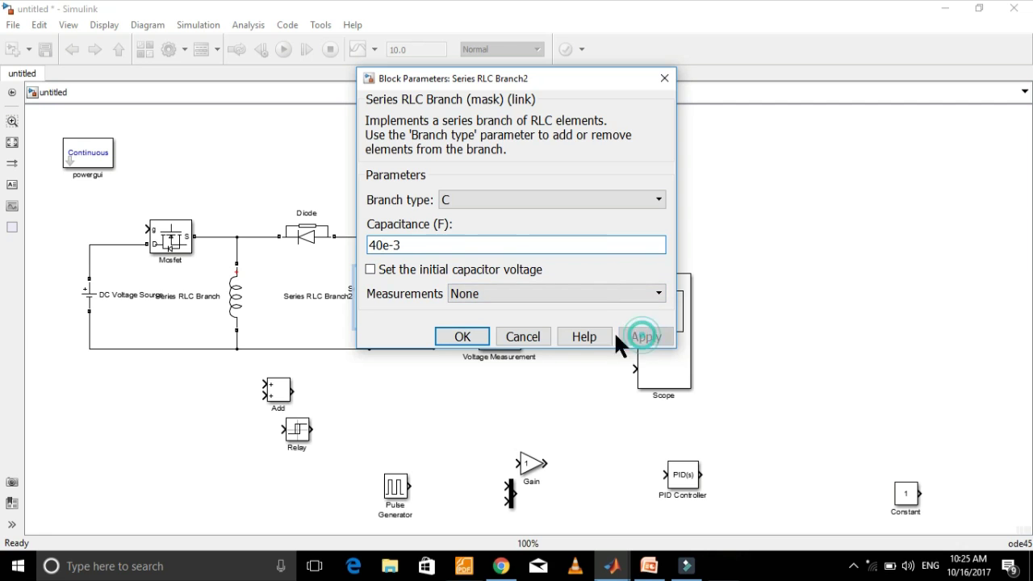
{"action": "left_click", "coordinate": [478, 337]}
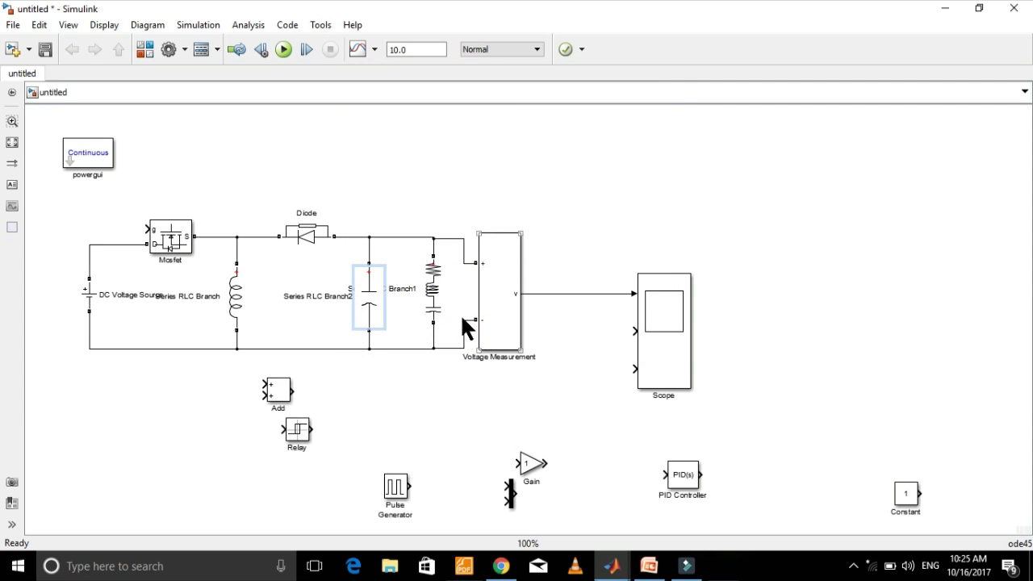
- Make Series RLC Branch1 a resistor-only branch of 100 Ω
{"action": "double_click", "coordinate": [428, 286]}
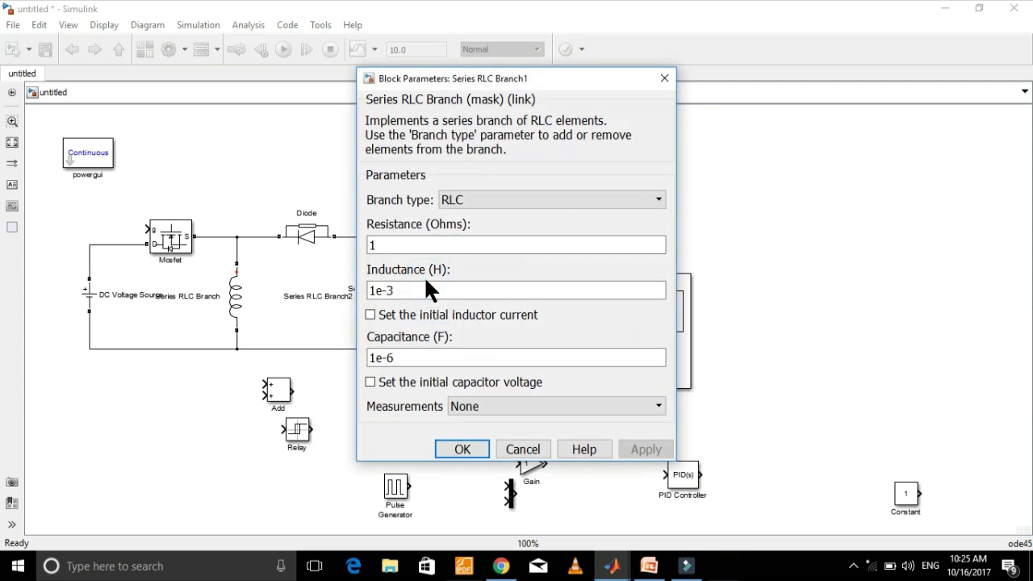
{"action": "left_click", "coordinate": [557, 200]}
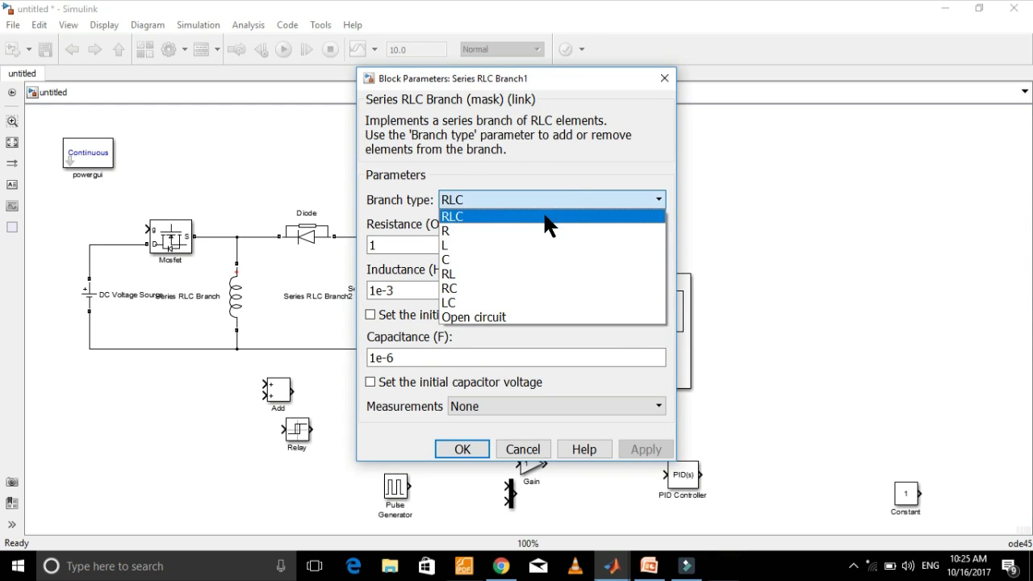
{"action": "left_click", "coordinate": [494, 230]}
{"action": "double_click", "coordinate": [419, 243]}
{"action": "type", "text": "100"}
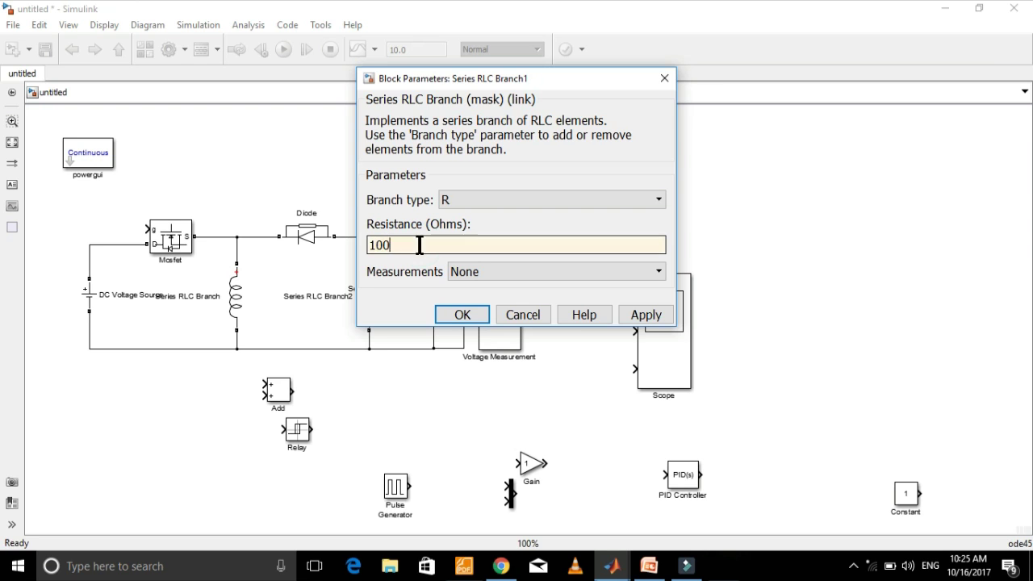
{"action": "left_click", "coordinate": [445, 314]}
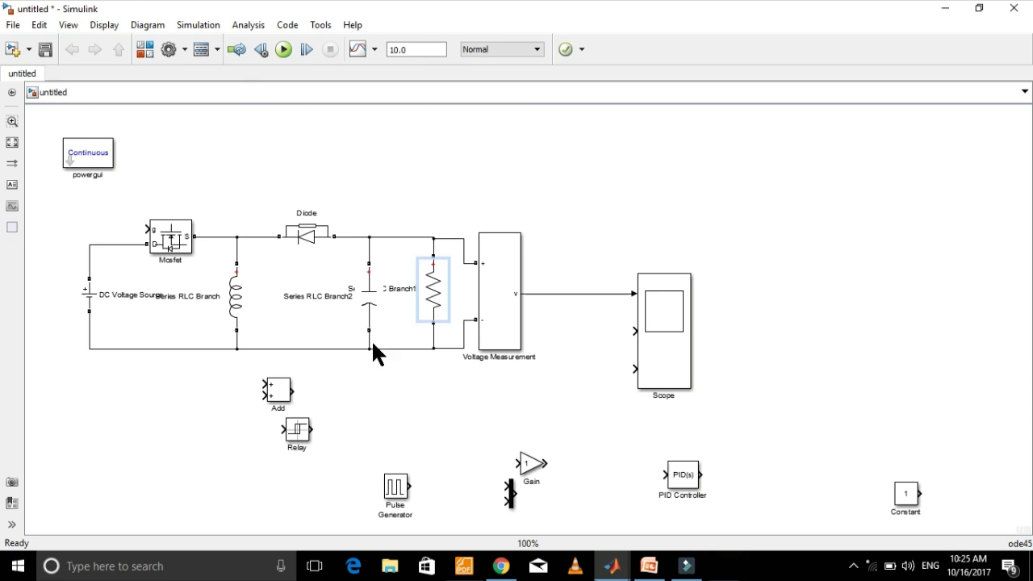
- Rename the Mosfet to Switch, the inductor to L and the DC source to Battery
{"action": "left_click", "coordinate": [182, 259]}
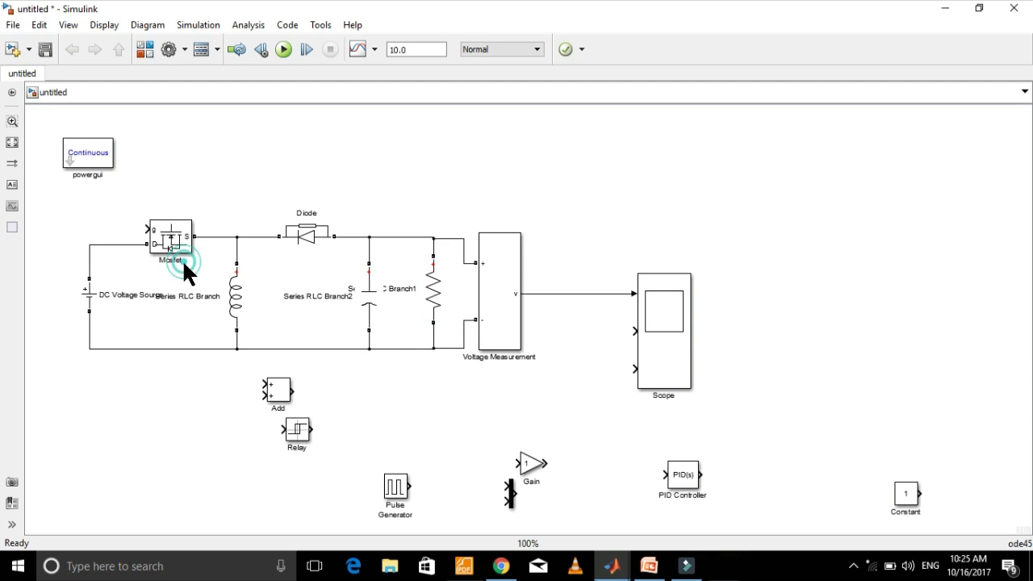
{"action": "left_click", "coordinate": [181, 257]}
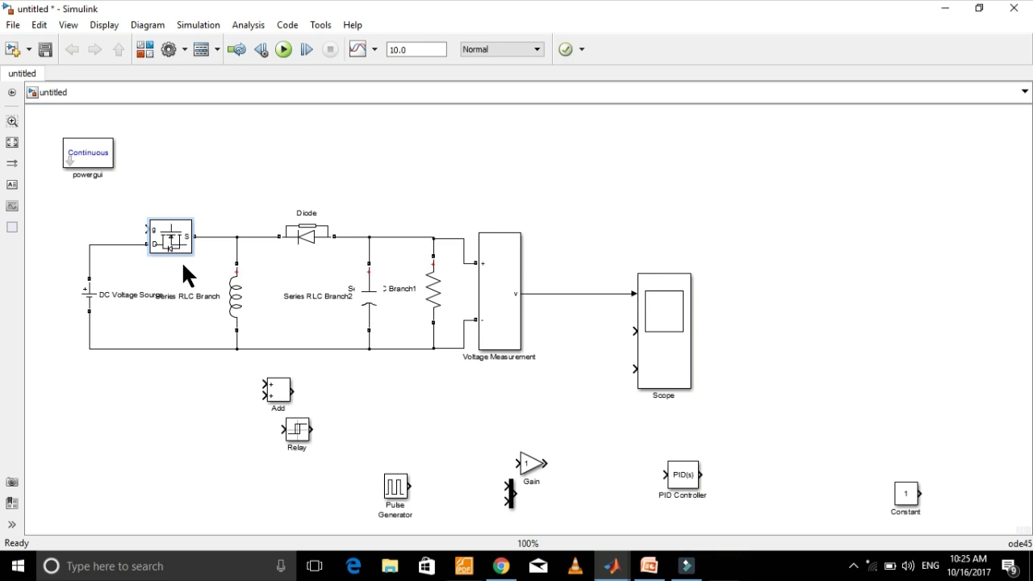
{"action": "type", "text": "Switch"}
{"action": "left_click", "coordinate": [222, 300]}
{"action": "key", "text": "BackSpace"}
{"action": "key", "text": "BackSpace"}
{"action": "key", "text": "BackSpace"}
{"action": "key", "text": "BackSpace"}
{"action": "key", "text": "BackSpace"}
{"action": "key", "text": "BackSpace"}
{"action": "key", "text": "BackSpace"}
{"action": "key", "text": "BackSpace"}
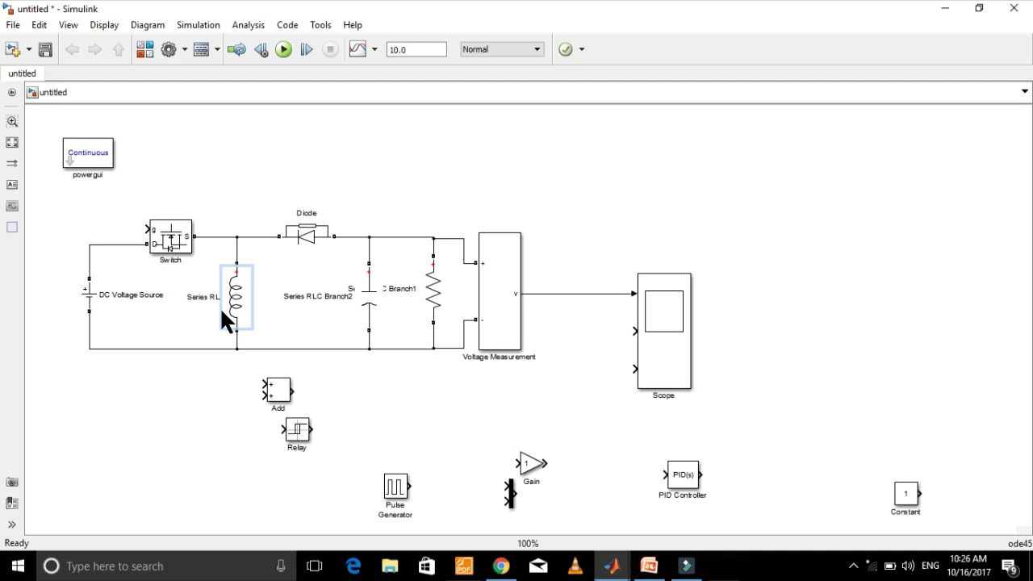
{"action": "key", "text": "BackSpace"}
{"action": "key", "text": "BackSpace"}
{"action": "key", "text": "BackSpace"}
{"action": "key", "text": "BackSpace"}
{"action": "key", "text": "BackSpace"}
{"action": "key", "text": "BackSpace"}
{"action": "key", "text": "BackSpace"}
{"action": "left_click", "coordinate": [164, 294]}
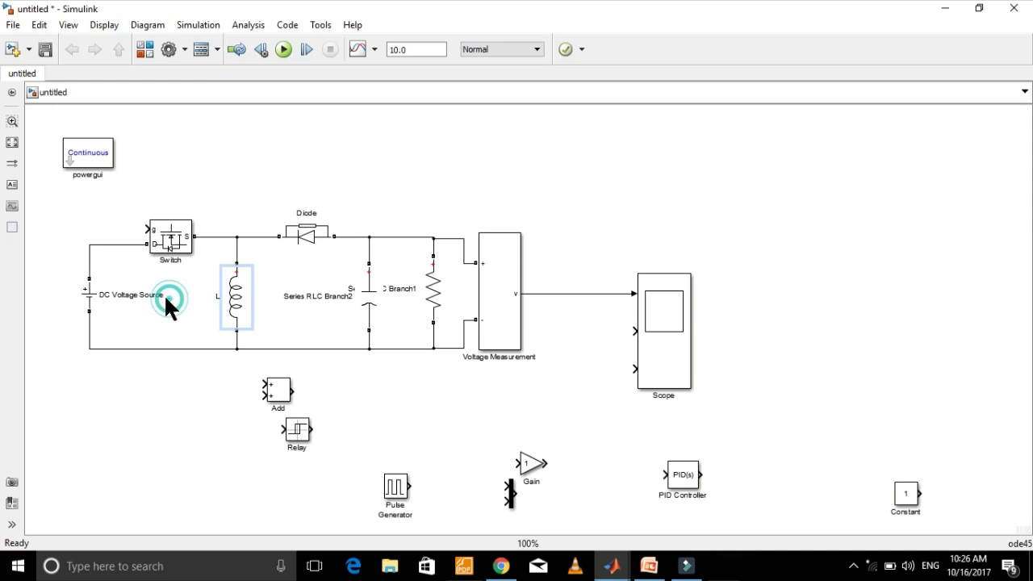
{"action": "key", "text": "BackSpace"}
{"action": "key", "text": "BackSpace"}
{"action": "key", "text": "BackSpace"}
{"action": "key", "text": "BackSpace"}
{"action": "key", "text": "BackSpace"}
{"action": "key", "text": "BackSpace"}
{"action": "key", "text": "BackSpace"}
{"action": "key", "text": "BackSpace"}
{"action": "key", "text": "BackSpace"}
{"action": "key", "text": "BackSpace"}
{"action": "key", "text": "BackSpace"}
{"action": "key", "text": "BackSpace"}
{"action": "key", "text": "BackSpace"}
{"action": "key", "text": "BackSpace"}
{"action": "key", "text": "BackSpace"}
{"action": "key", "text": "BackSpace"}
{"action": "key", "text": "BackSpace"}
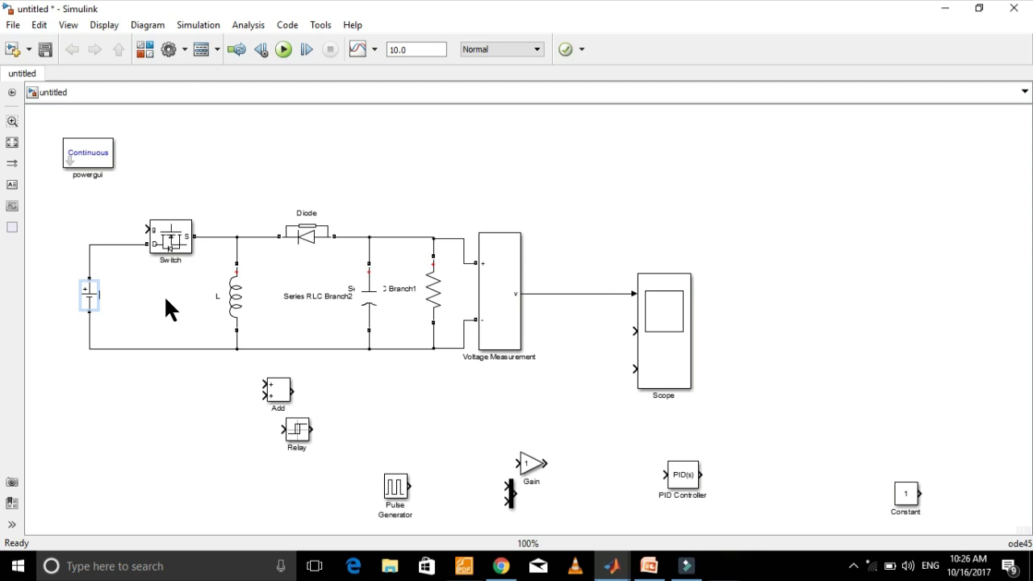
{"action": "type", "text": "Battery"}
- Rename the capacitor to C, the resistor to Load and the measurement block to Voltage sensor
{"action": "left_click", "coordinate": [342, 296]}
{"action": "key", "text": "BackSpace"}
{"action": "key", "text": "BackSpace"}
{"action": "key", "text": "BackSpace"}
{"action": "key", "text": "BackSpace"}
{"action": "key", "text": "BackSpace"}
{"action": "key", "text": "BackSpace"}
{"action": "key", "text": "BackSpace"}
{"action": "key", "text": "BackSpace"}
{"action": "key", "text": "BackSpace"}
{"action": "key", "text": "BackSpace"}
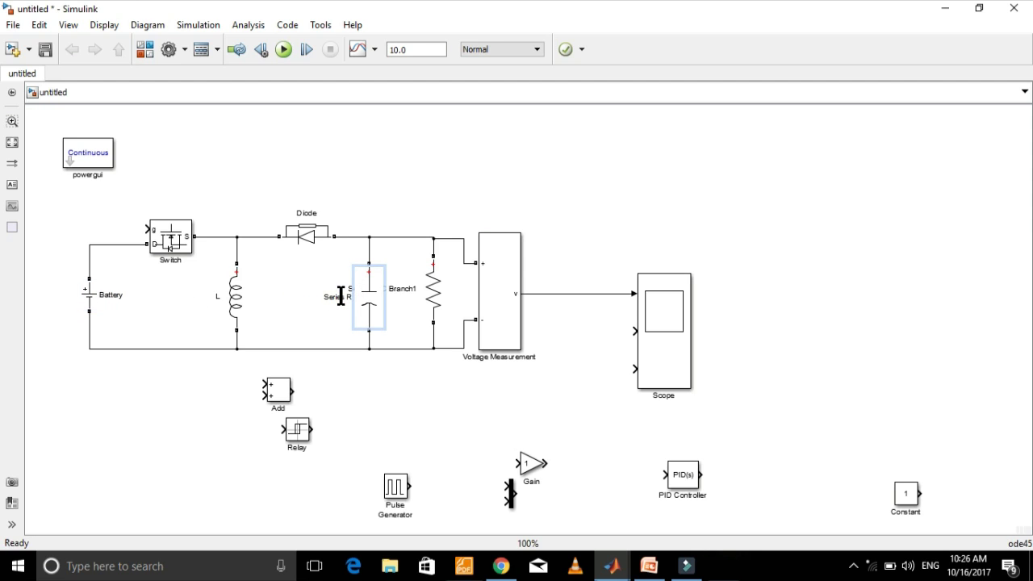
{"action": "key", "text": "BackSpace"}
{"action": "key", "text": "BackSpace"}
{"action": "key", "text": "BackSpace"}
{"action": "key", "text": "BackSpace"}
{"action": "key", "text": "BackSpace"}
{"action": "key", "text": "BackSpace"}
{"action": "key", "text": "BackSpace"}
{"action": "key", "text": "BackSpace"}
{"action": "key", "text": "BackSpace"}
{"action": "type", "text": "C"}
{"action": "left_click", "coordinate": [423, 301]}
{"action": "key", "text": "BackSpace"}
{"action": "key", "text": "BackSpace"}
{"action": "key", "text": "BackSpace"}
{"action": "key", "text": "BackSpace"}
{"action": "key", "text": "BackSpace"}
{"action": "key", "text": "BackSpace"}
{"action": "key", "text": "BackSpace"}
{"action": "key", "text": "BackSpace"}
{"action": "key", "text": "BackSpace"}
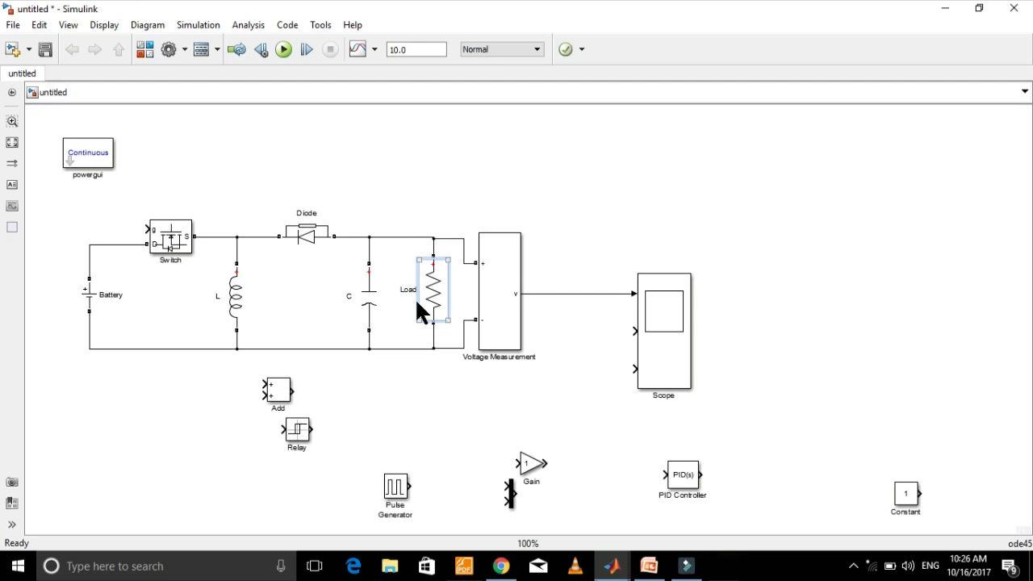
{"action": "left_click", "coordinate": [524, 358]}
{"action": "left_click", "coordinate": [534, 364]}
{"action": "key", "text": "BackSpace"}
{"action": "key", "text": "BackSpace"}
{"action": "key", "text": "BackSpace"}
{"action": "key", "text": "BackSpace"}
{"action": "key", "text": "BackSpace"}
{"action": "key", "text": "BackSpace"}
{"action": "key", "text": "BackSpace"}
{"action": "key", "text": "BackSpace"}
{"action": "key", "text": "BackSpace"}
{"action": "key", "text": "BackSpace"}
{"action": "key", "text": "BackSpace"}
{"action": "key", "text": "BackSpace"}
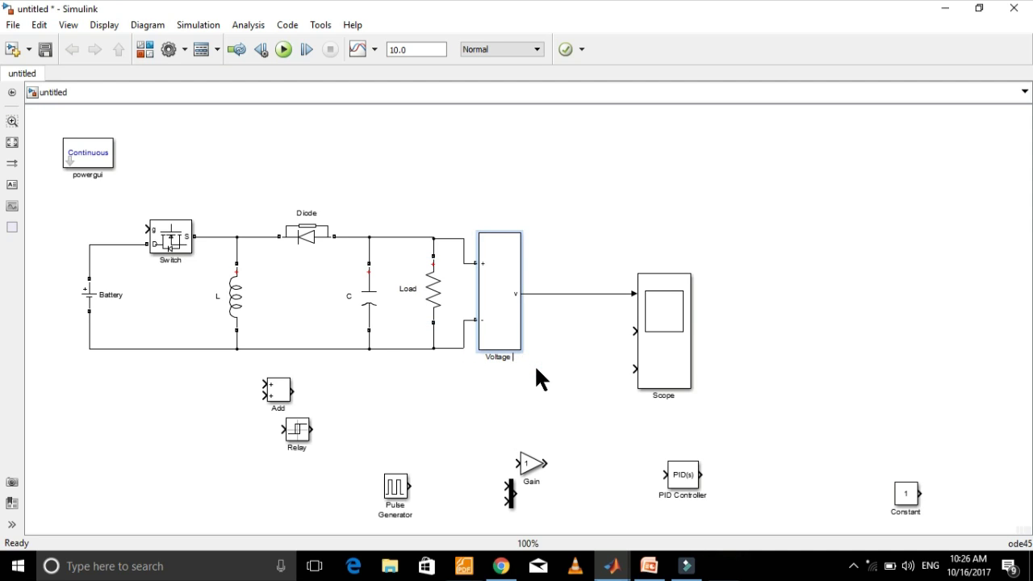
{"action": "type", "text": "ensor"}
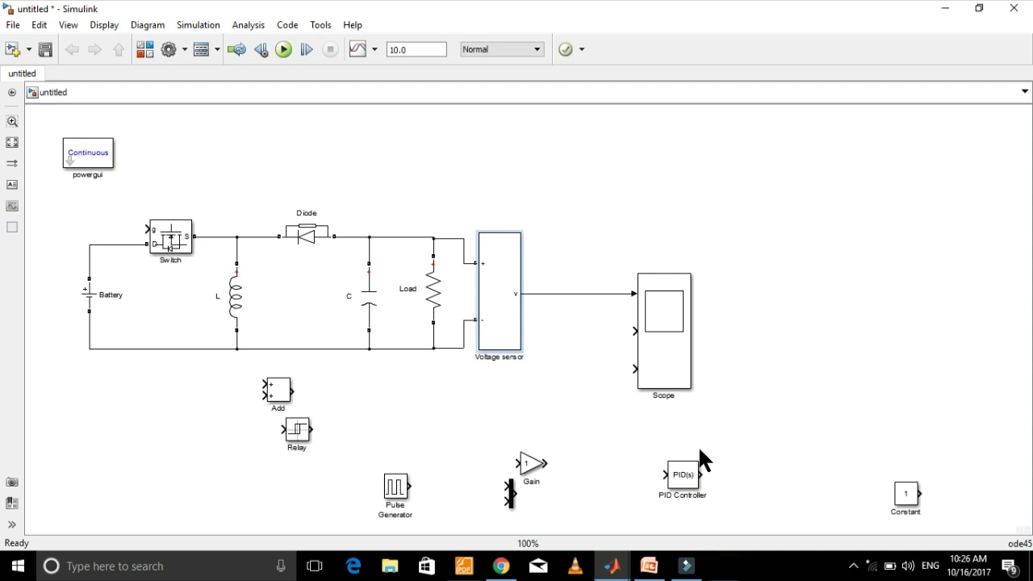
- Place the Constant and left-facing Add and Gain blocks, wiring Constant into Add into Gain
{"action": "left_click_drag", "start_coordinate": [901, 486], "coordinate": [661, 436]}
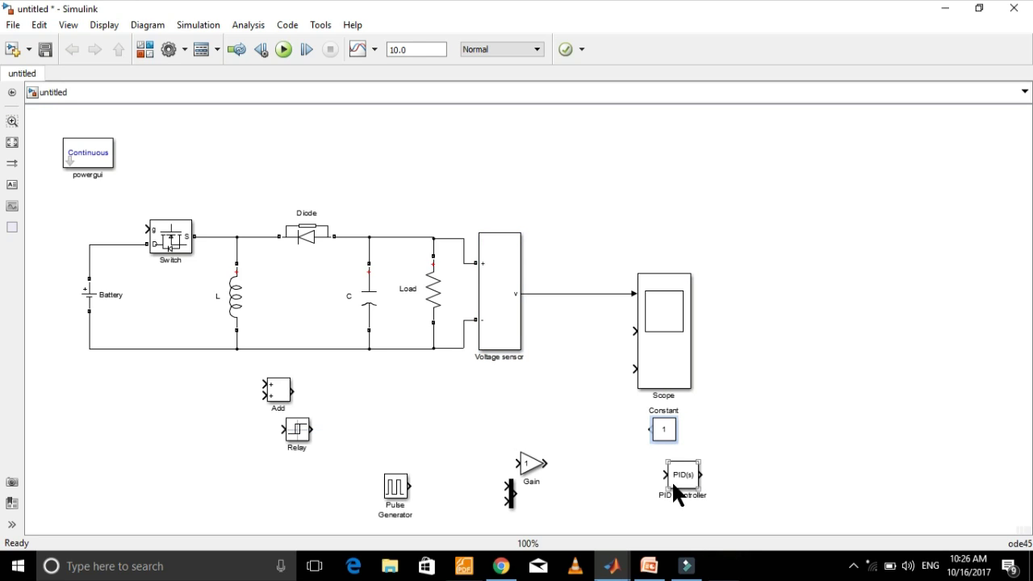
{"action": "left_click", "coordinate": [281, 388]}
{"action": "left_click_drag", "start_coordinate": [283, 395], "coordinate": [570, 403]}
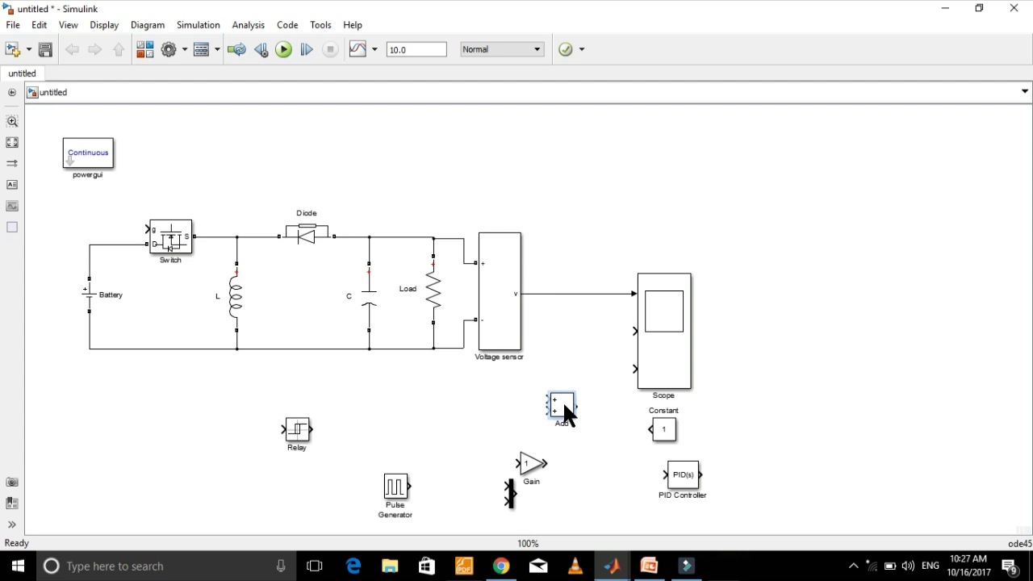
{"action": "key", "text": "ctrl+r"}
{"action": "key", "text": "ctrl+r"}
{"action": "mouse_move", "coordinate": [570, 414]}
{"action": "left_mouse_down"}
{"action": "mouse_move", "coordinate": [554, 427]}
{"action": "mouse_move", "coordinate": [584, 372]}
{"action": "mouse_move", "coordinate": [587, 294]}
{"action": "left_mouse_up"}
{"action": "left_click", "coordinate": [590, 428]}
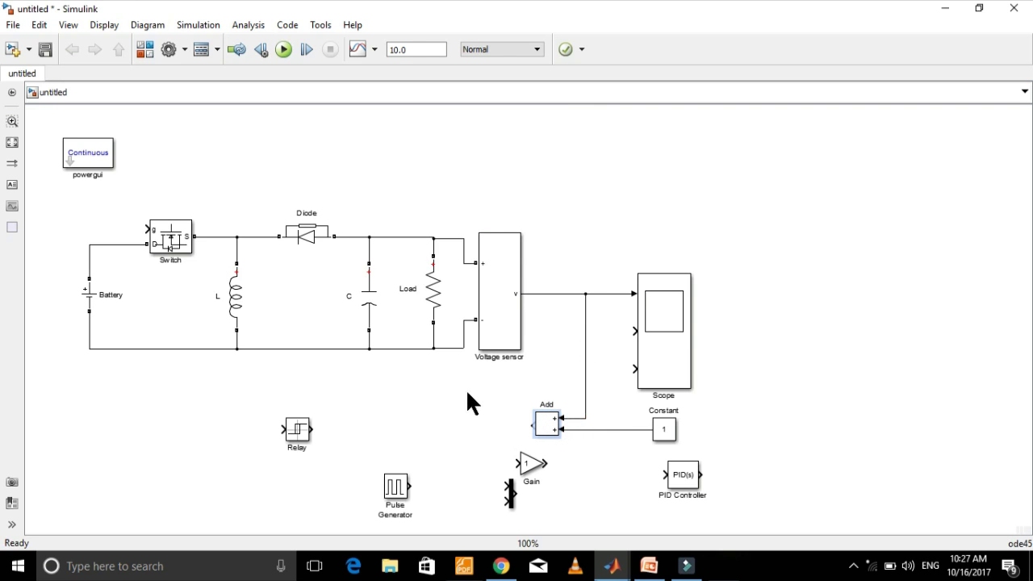
{"action": "left_click_drag", "start_coordinate": [533, 473], "coordinate": [468, 428]}
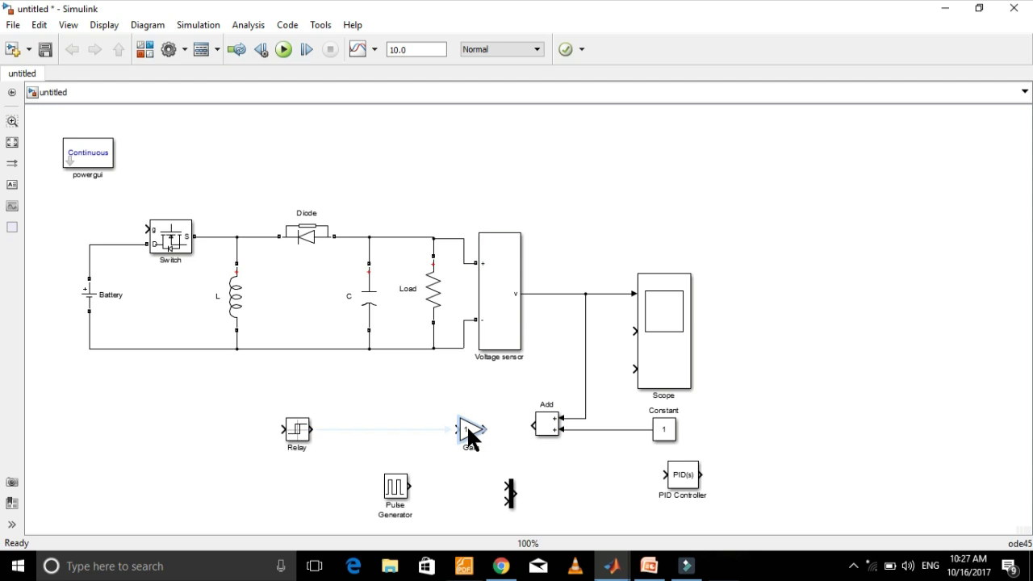
{"action": "key", "text": "ctrl+r"}
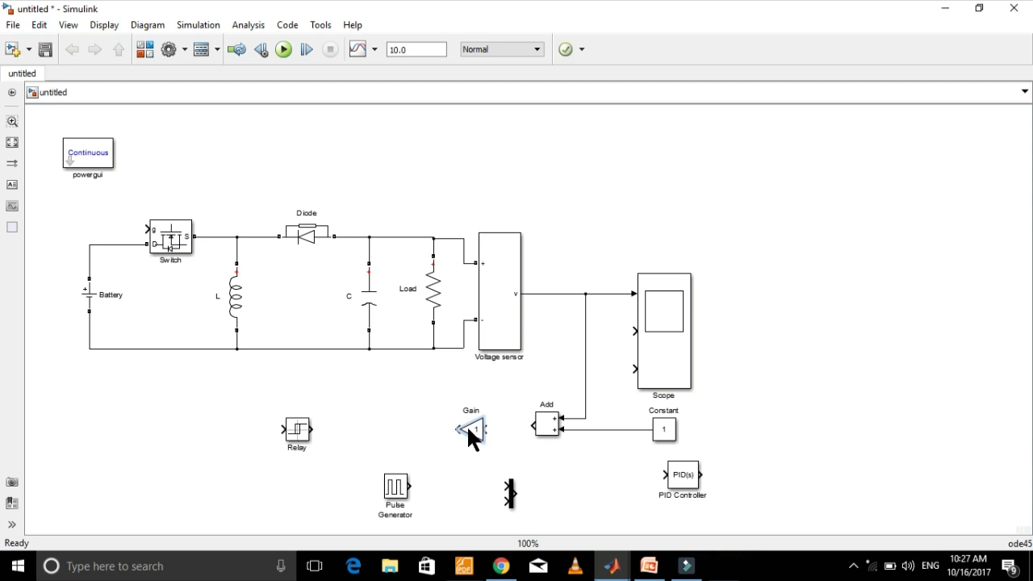
{"action": "left_click_drag", "start_coordinate": [483, 425], "coordinate": [504, 424]}
- Place the PID Controller facing left, feed it from the Gain, and reposition the Pulse Generator
{"action": "left_click_drag", "start_coordinate": [401, 494], "coordinate": [354, 494]}
{"action": "left_click_drag", "start_coordinate": [677, 482], "coordinate": [396, 425]}
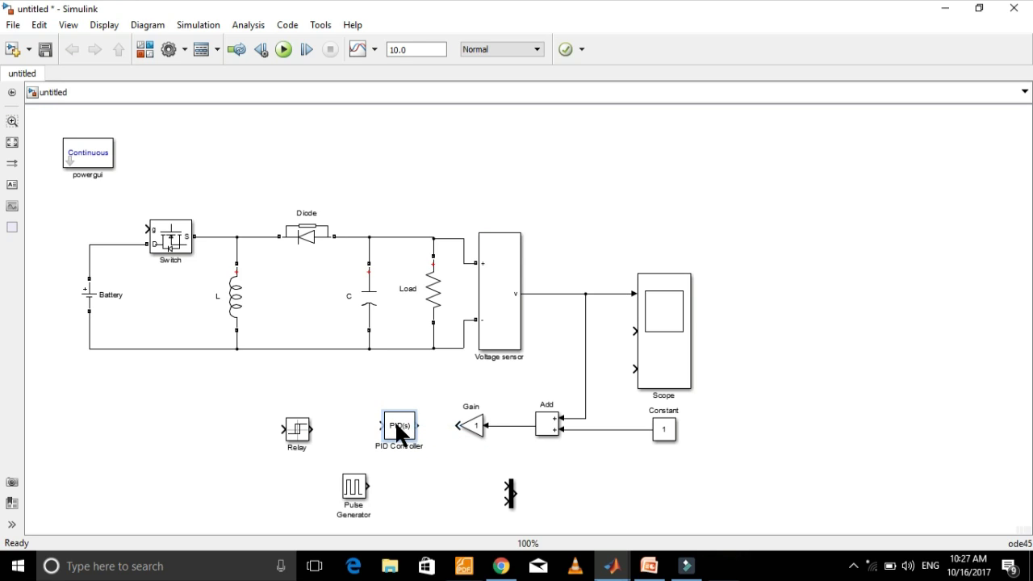
{"action": "key", "text": "ctrl+r"}
{"action": "key", "text": "ctrl+r"}
{"action": "left_click_drag", "start_coordinate": [417, 425], "coordinate": [457, 426]}
{"action": "left_click", "coordinate": [355, 484]}
{"action": "left_click_drag", "start_coordinate": [356, 487], "coordinate": [511, 492]}
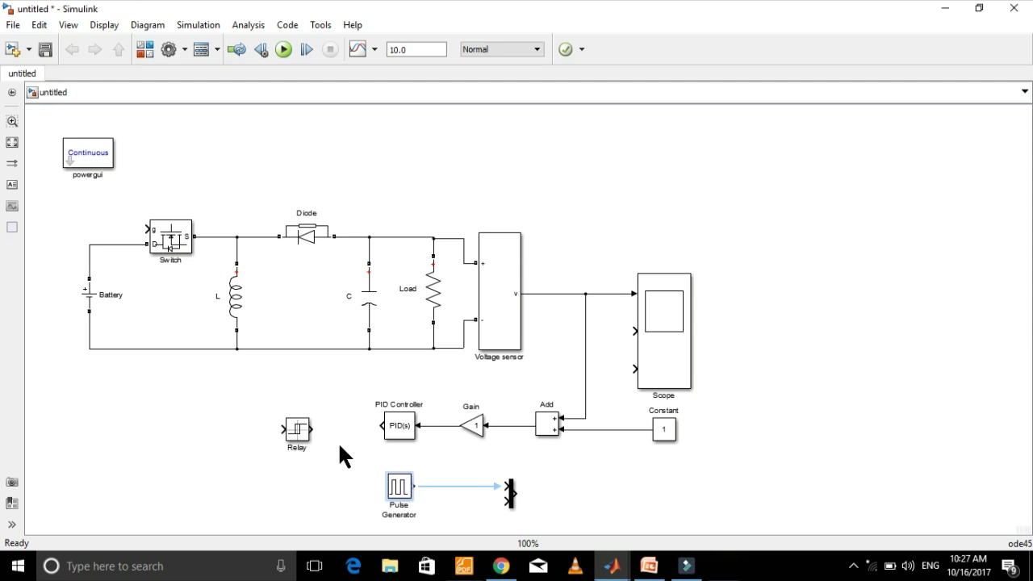
- Duplicate the Add block as Add1 and feed the PID Controller output into it
{"action": "left_click", "coordinate": [294, 431]}
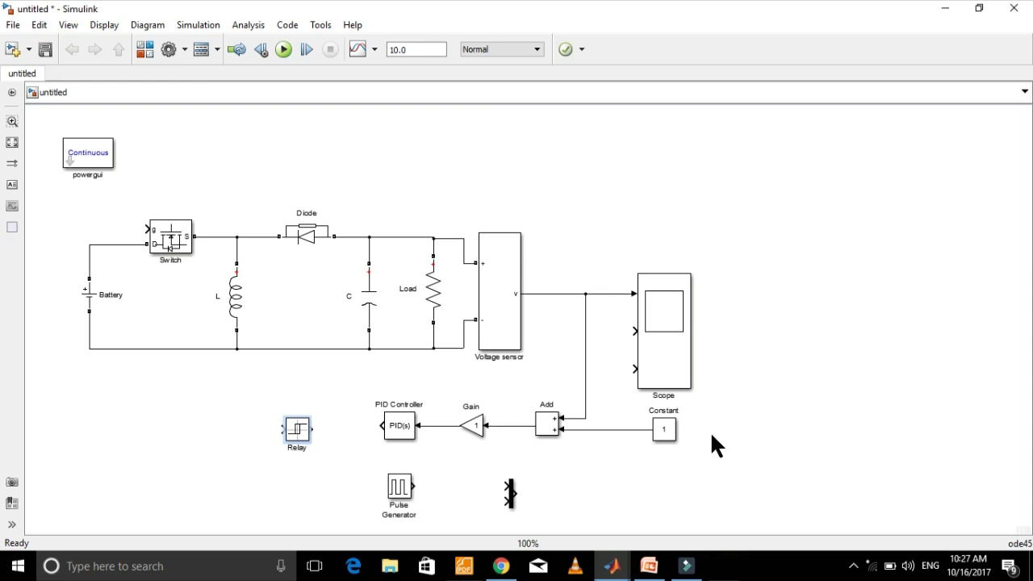
{"action": "left_click", "coordinate": [552, 426]}
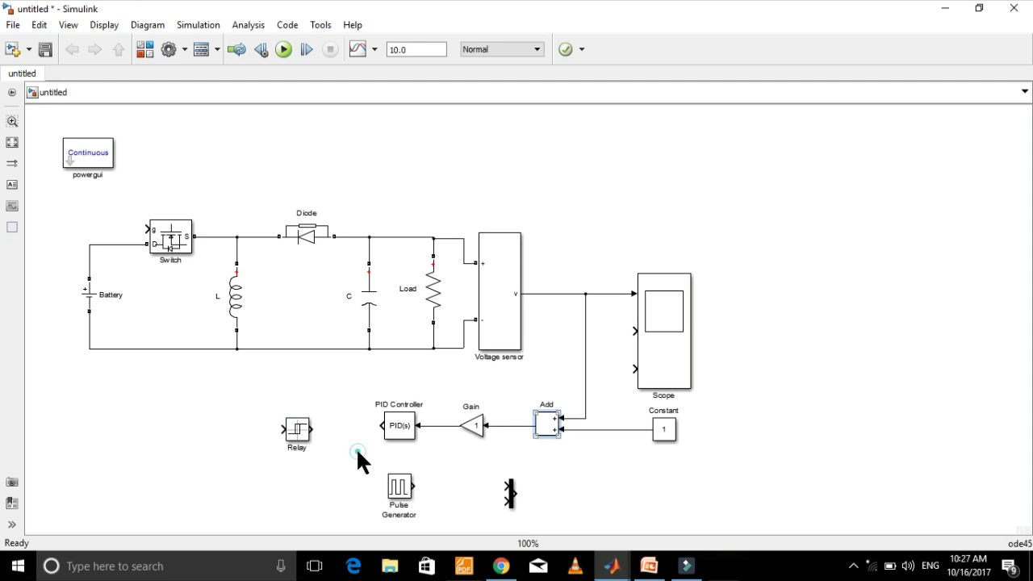
{"action": "key", "text": "ctrl+v"}
{"action": "left_click_drag", "start_coordinate": [366, 458], "coordinate": [235, 418]}
{"action": "left_click", "coordinate": [369, 425]}
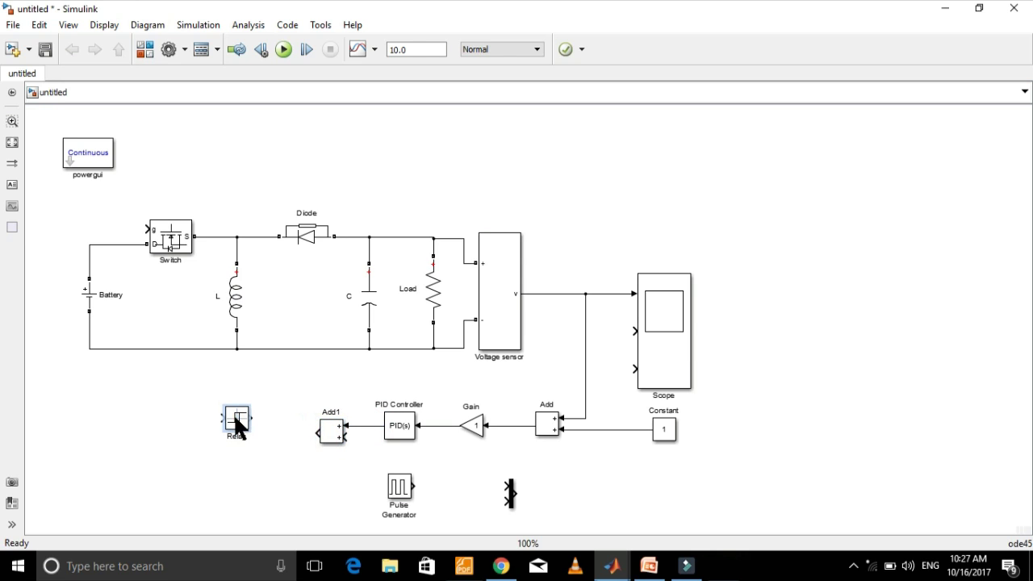
- Change Add1's list of signs from ++ to +- and confirm
{"action": "double_click", "coordinate": [325, 424]}
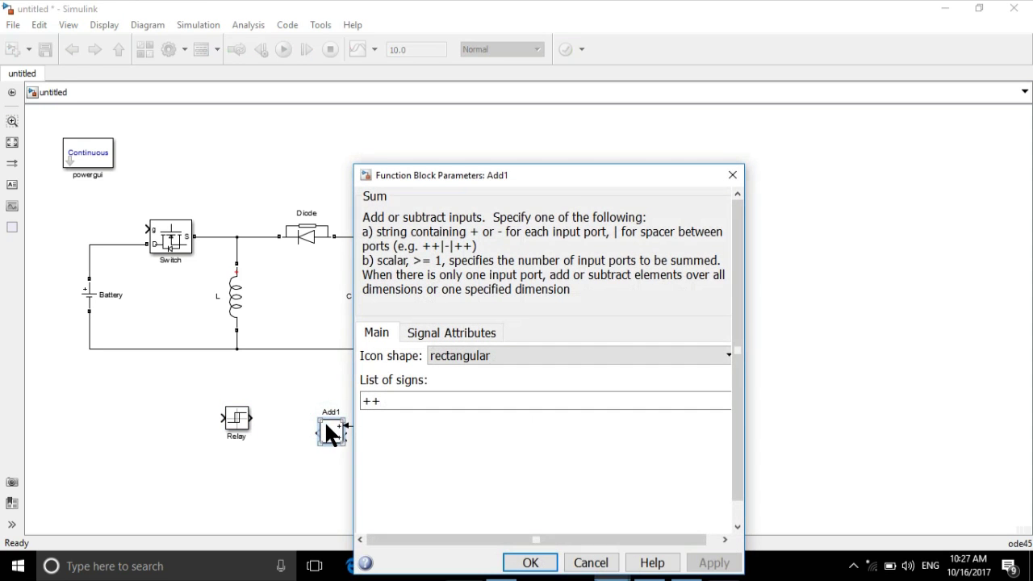
{"action": "double_click", "coordinate": [386, 406]}
{"action": "left_click", "coordinate": [387, 406]}
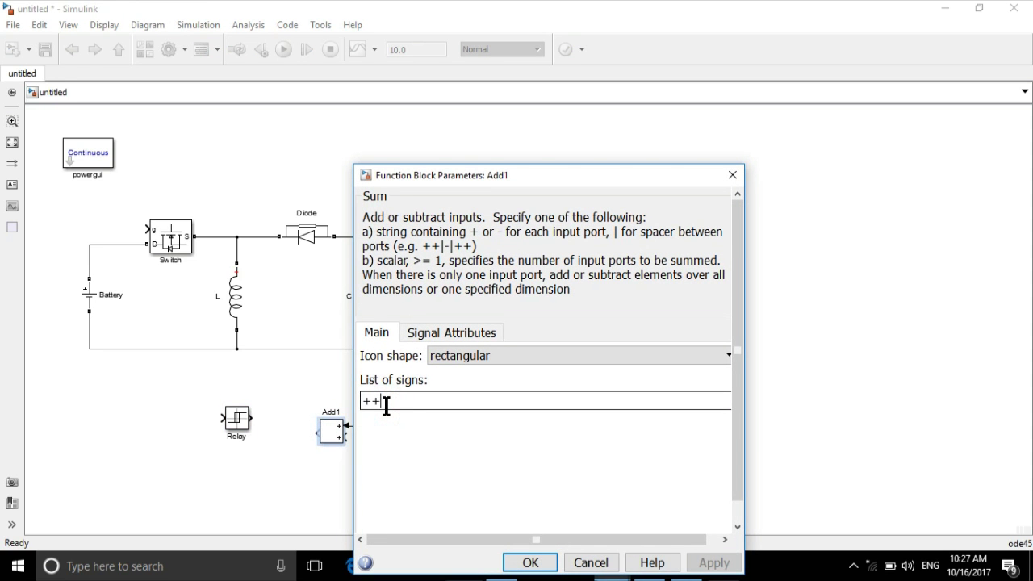
{"action": "key", "text": "BackSpace"}
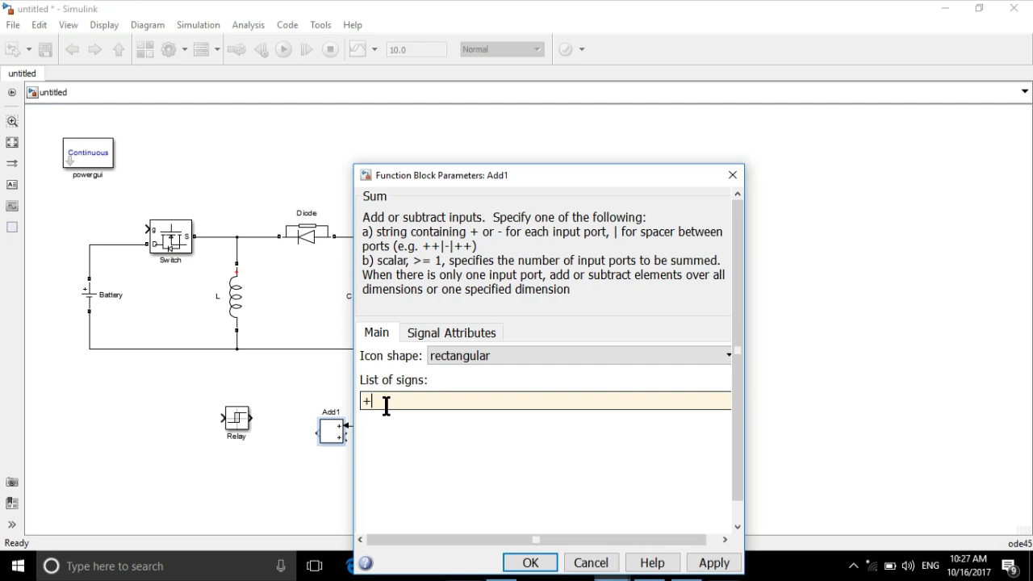
{"action": "type", "text": "-"}
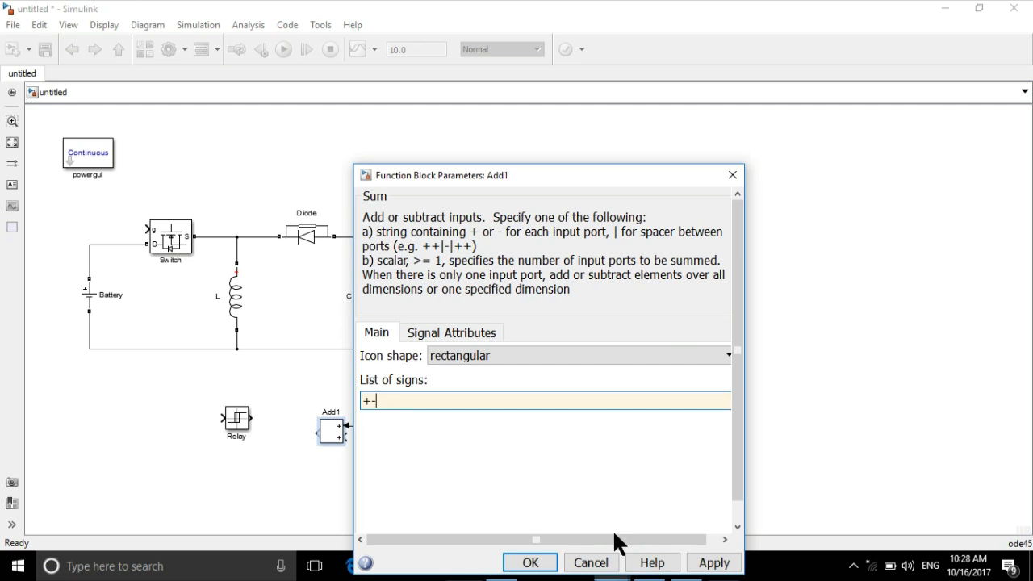
{"action": "left_click", "coordinate": [689, 561]}
{"action": "left_click", "coordinate": [531, 563]}
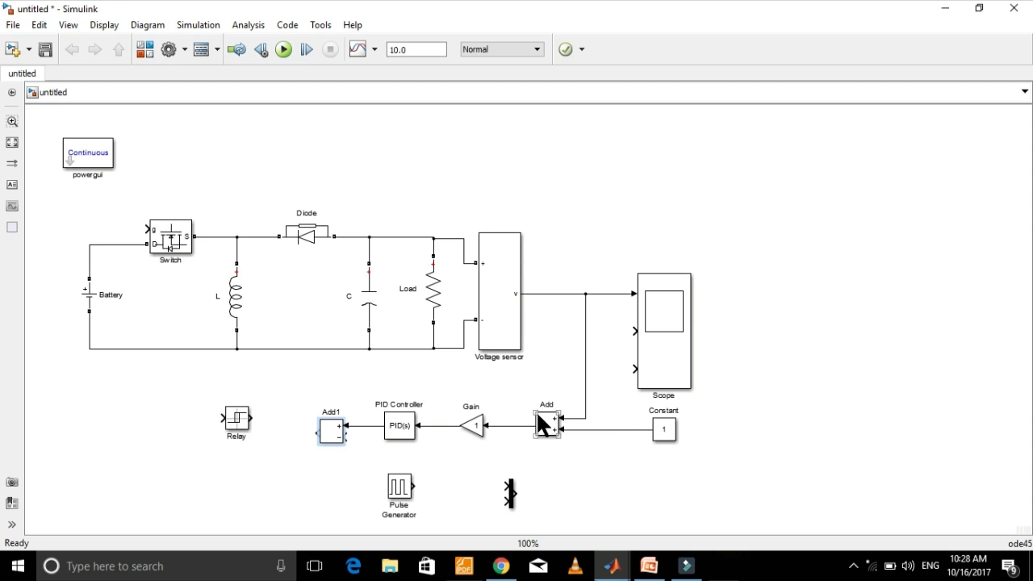
- Move the Relay beside an enlarged Add1, wiring Add1's output to the Relay and its minus input to the Constant
{"action": "left_click", "coordinate": [239, 420]}
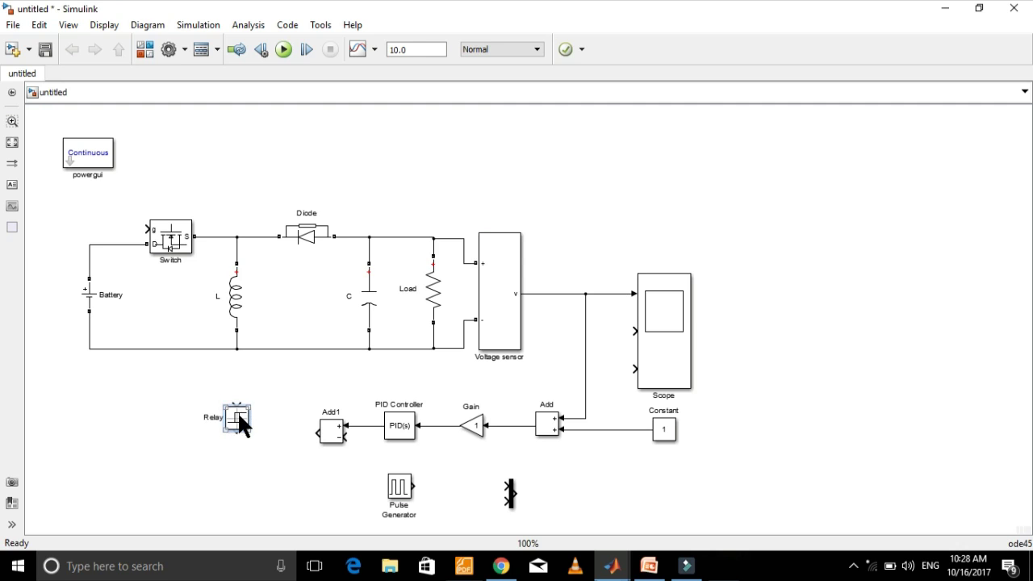
{"action": "left_click_drag", "start_coordinate": [239, 420], "coordinate": [281, 430]}
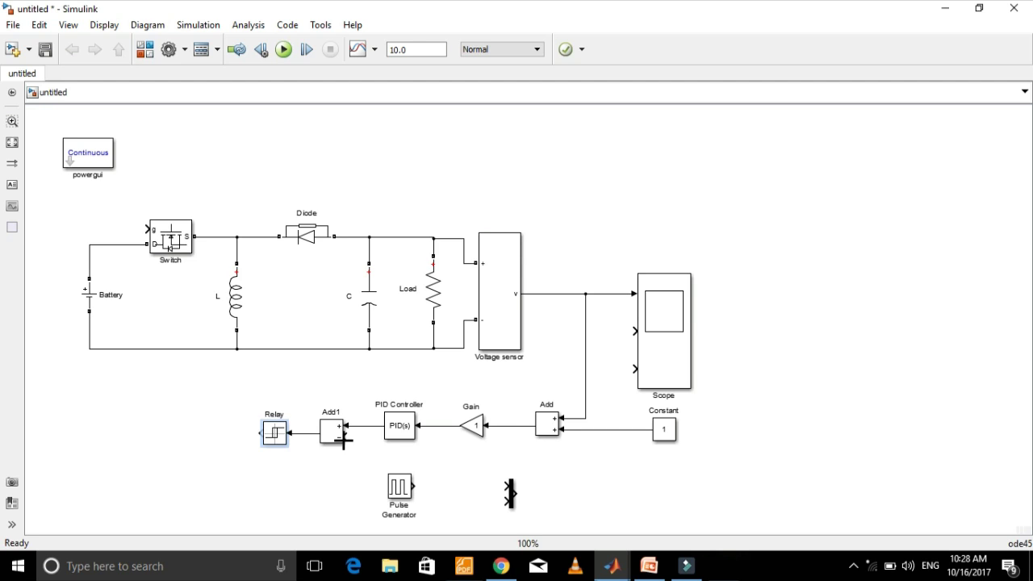
{"action": "left_click_drag", "start_coordinate": [343, 440], "coordinate": [343, 456]}
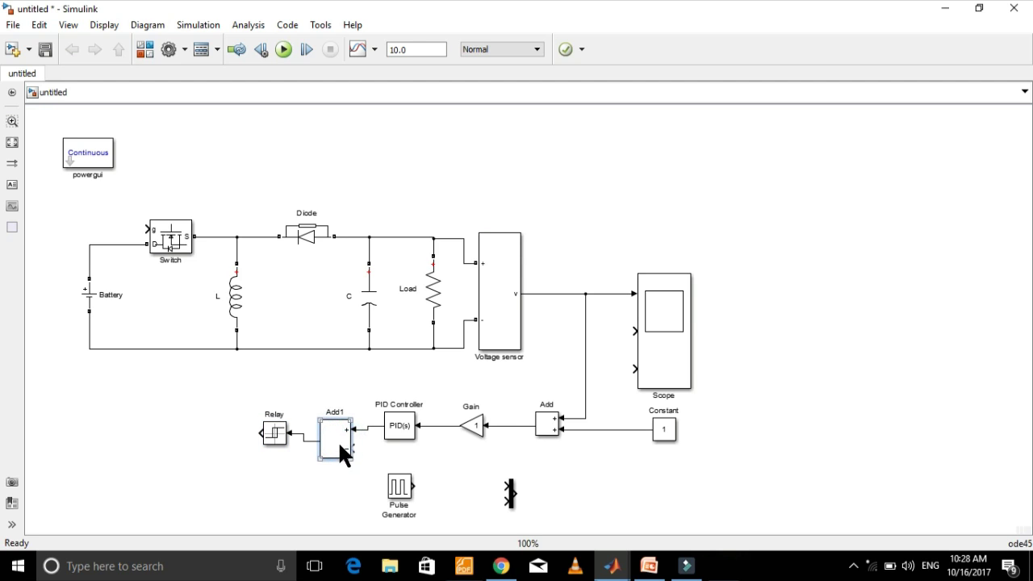
{"action": "left_click", "coordinate": [279, 432]}
{"action": "left_click", "coordinate": [278, 433]}
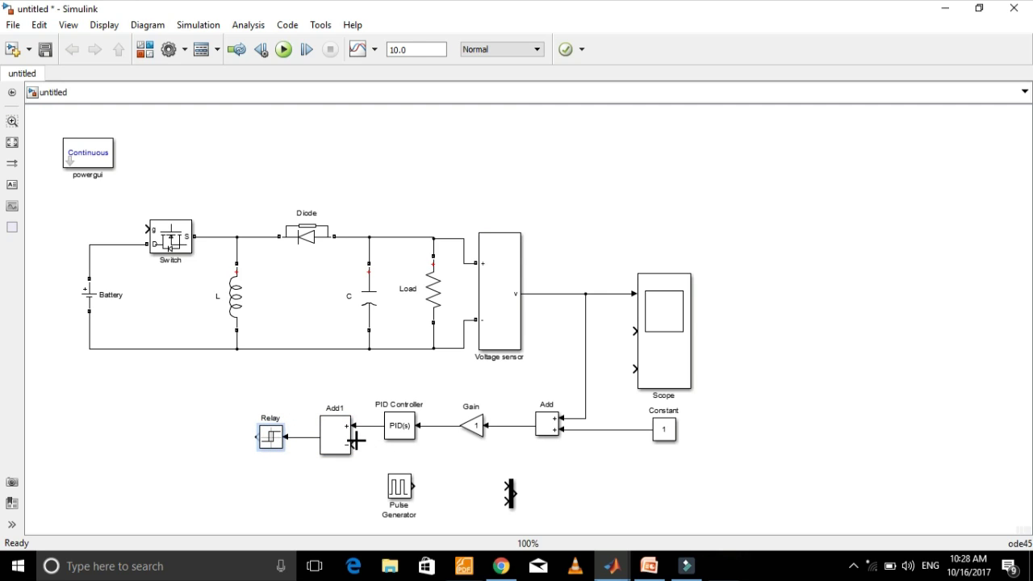
{"action": "left_click_drag", "start_coordinate": [354, 442], "coordinate": [618, 433]}
{"action": "left_click", "coordinate": [401, 427]}
- Set the PID Controller to I only, Integral gain 40000, External reset rising
{"action": "double_click", "coordinate": [401, 427]}
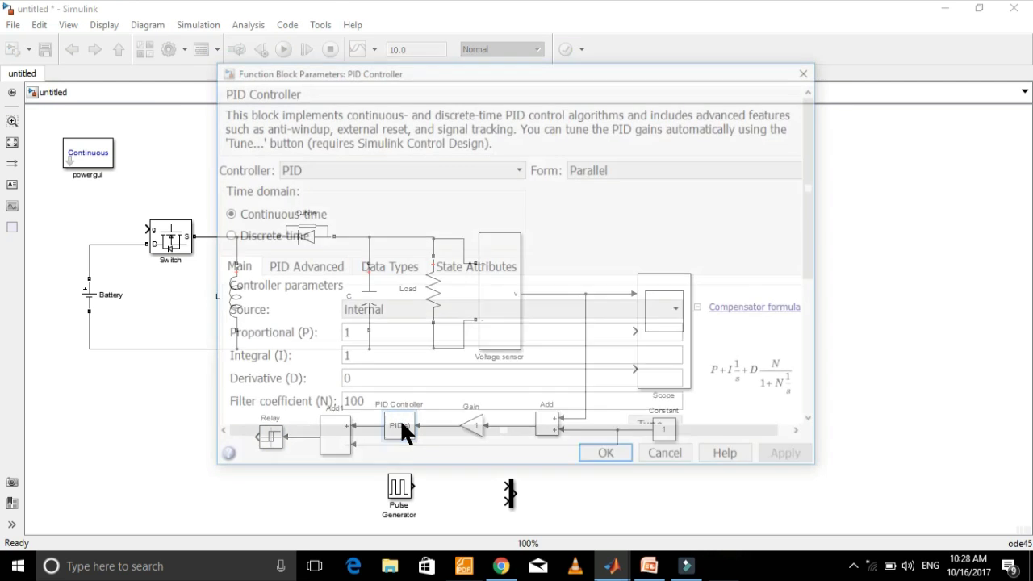
{"action": "left_click", "coordinate": [496, 168]}
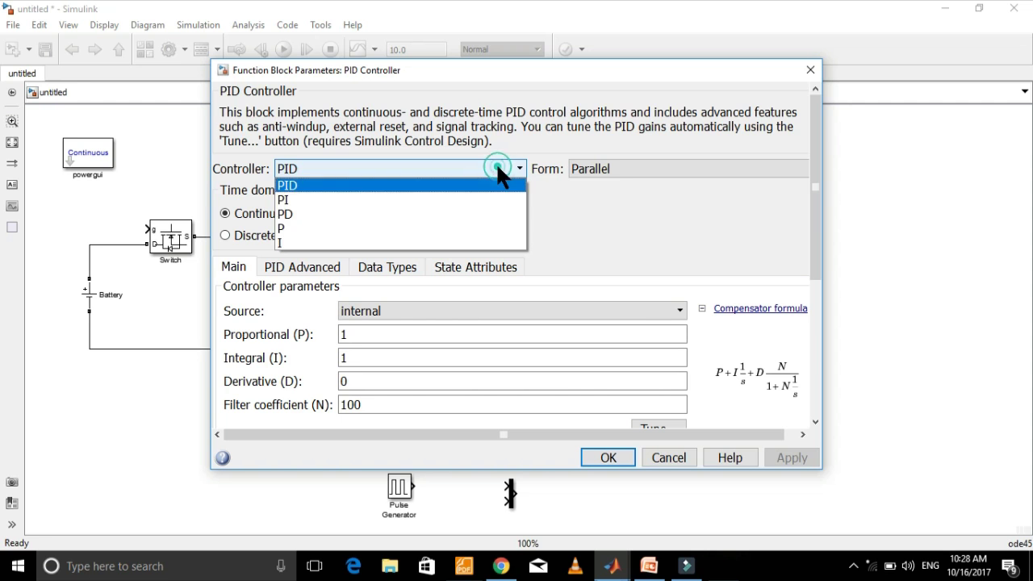
{"action": "left_click", "coordinate": [371, 240]}
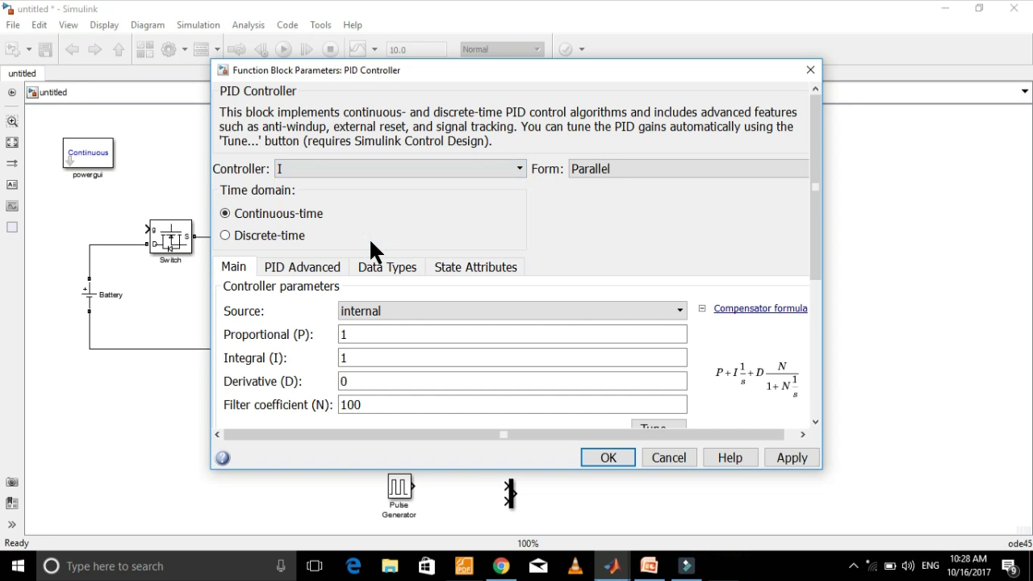
{"action": "left_click_drag", "start_coordinate": [813, 200], "coordinate": [821, 230]}
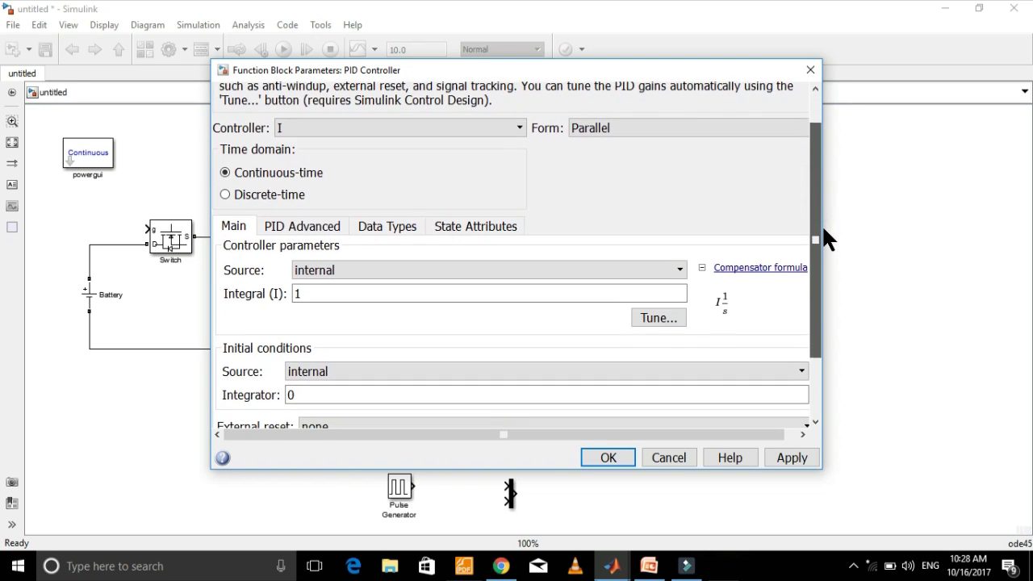
{"action": "double_click", "coordinate": [380, 292]}
{"action": "type", "text": "40000"}
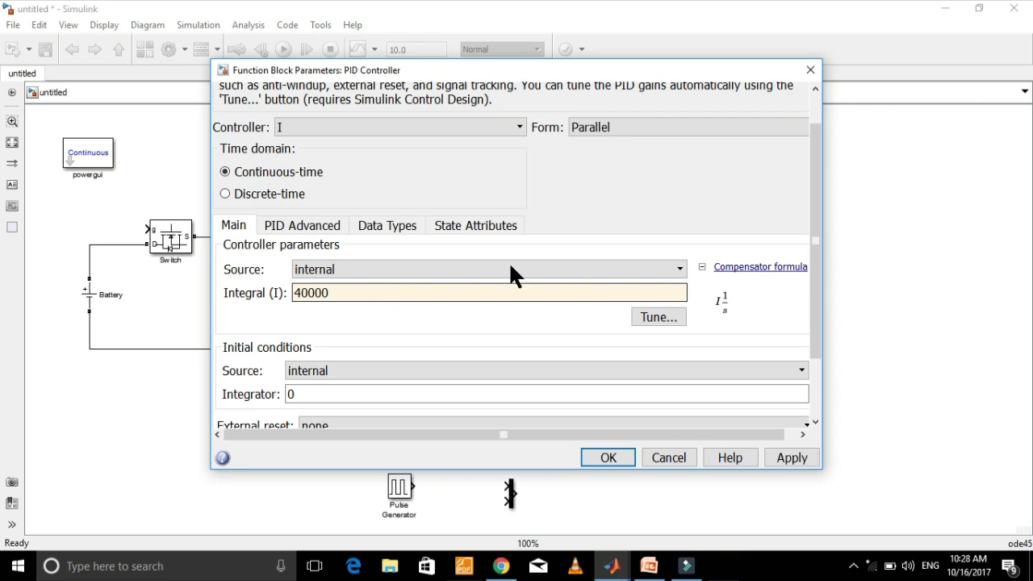
{"action": "left_click_drag", "start_coordinate": [818, 300], "coordinate": [823, 358]}
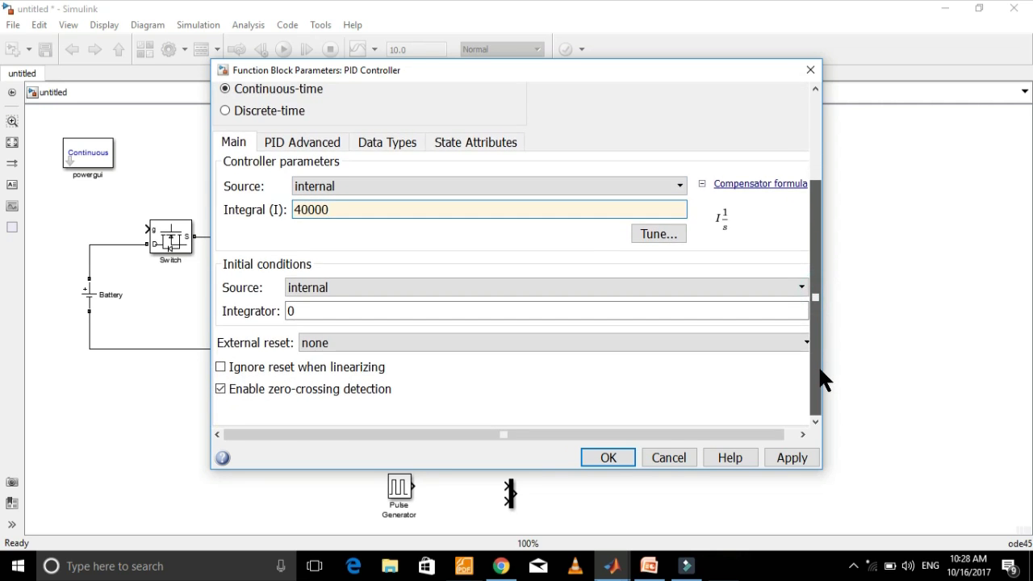
{"action": "left_click", "coordinate": [716, 287]}
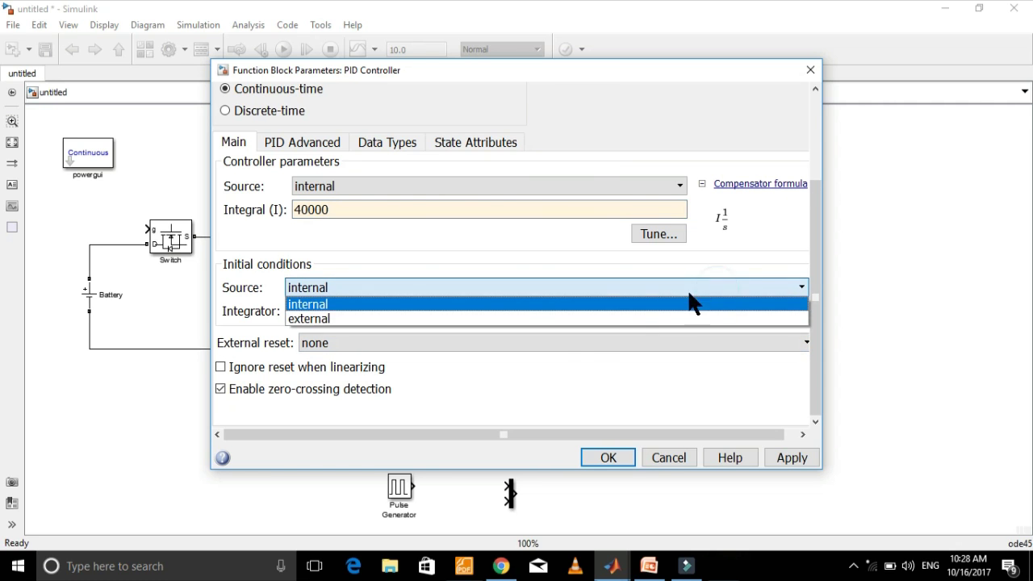
{"action": "left_click", "coordinate": [576, 345]}
{"action": "left_click", "coordinate": [574, 343]}
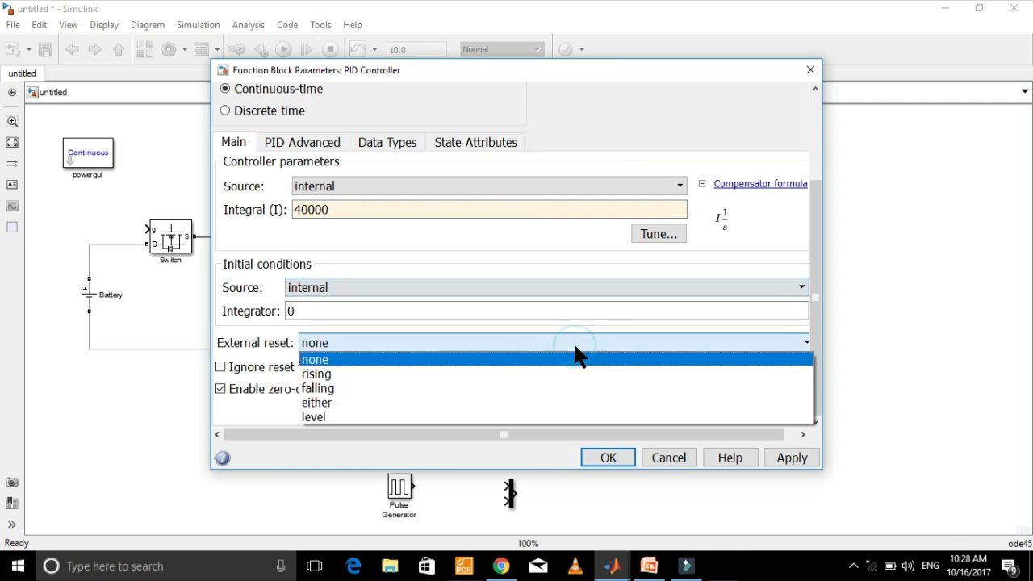
{"action": "left_click", "coordinate": [469, 373]}
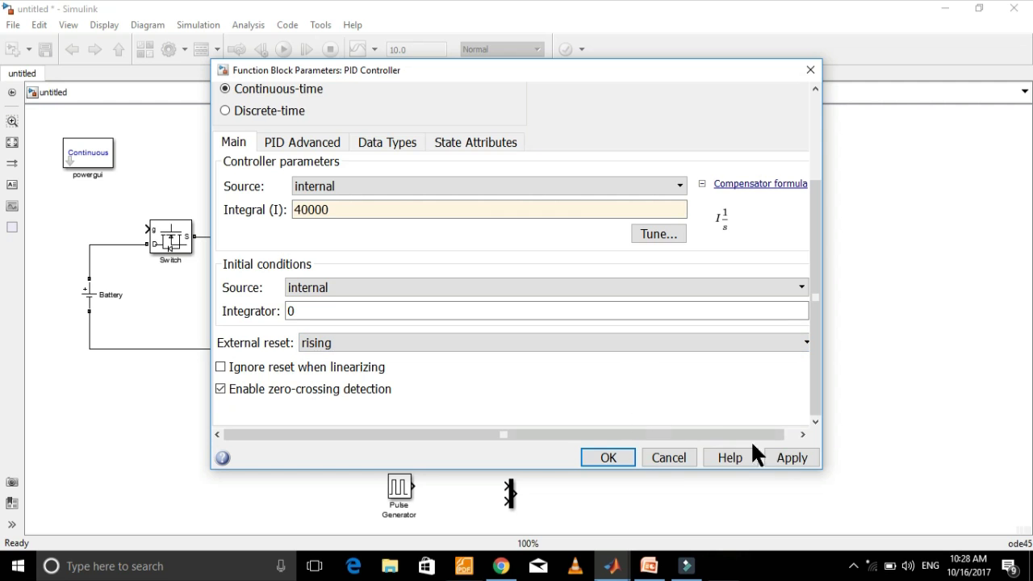
{"action": "left_click", "coordinate": [794, 457]}
{"action": "left_click", "coordinate": [622, 457]}
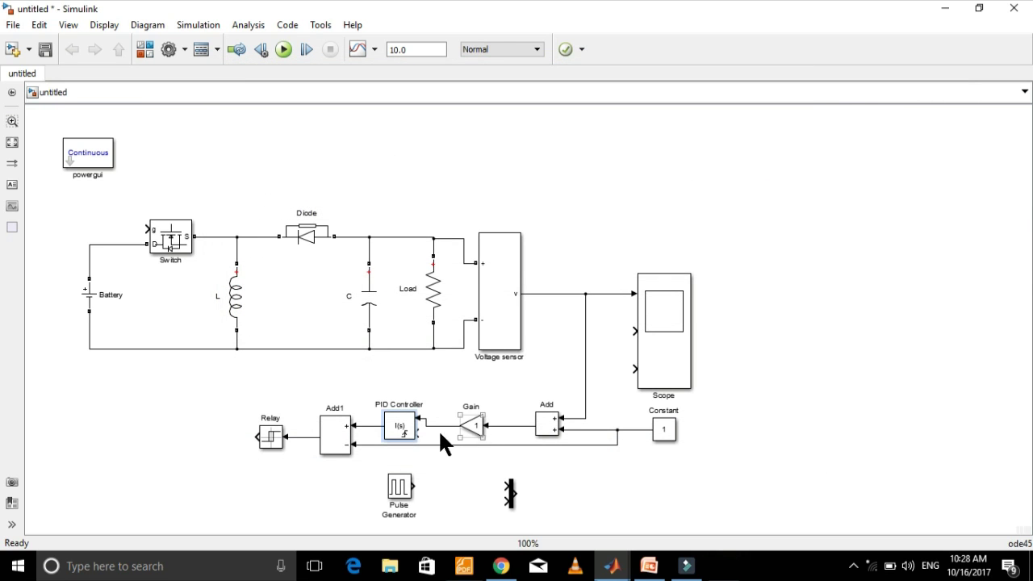
- Align the PID Controller and Relay with Add1 and route the Pulse Generator into the PID reset input
{"action": "left_click_drag", "start_coordinate": [401, 426], "coordinate": [340, 440]}
{"action": "left_click", "coordinate": [340, 441]}
{"action": "left_click_drag", "start_coordinate": [274, 438], "coordinate": [274, 444]}
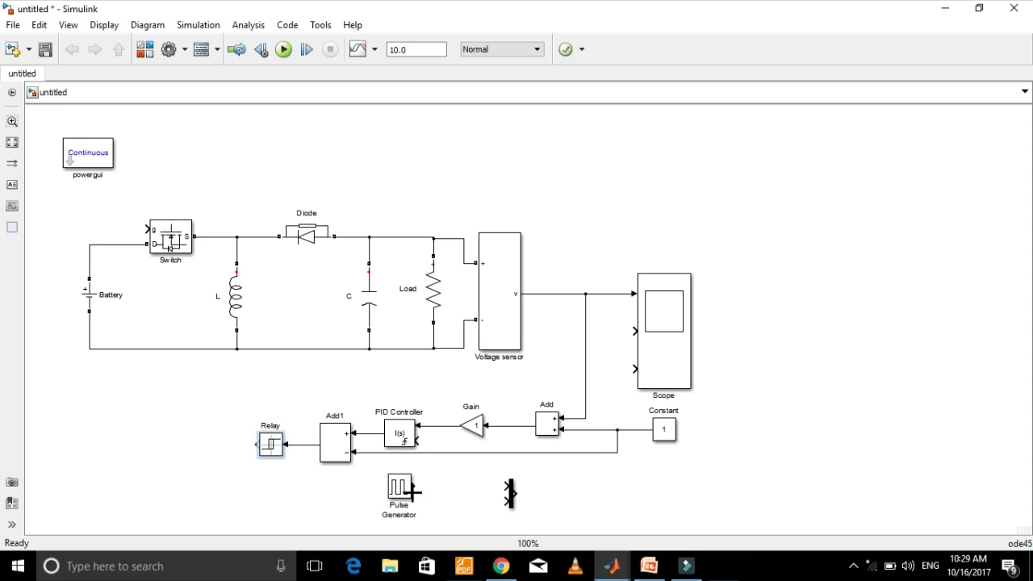
{"action": "left_click_drag", "start_coordinate": [403, 483], "coordinate": [420, 440]}
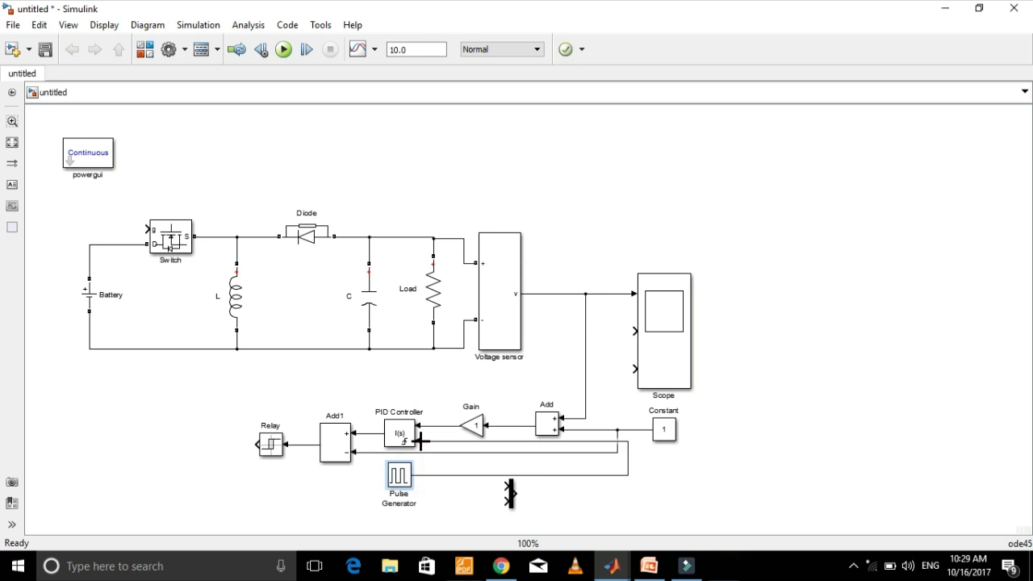
{"action": "left_click_drag", "start_coordinate": [626, 455], "coordinate": [634, 329]}
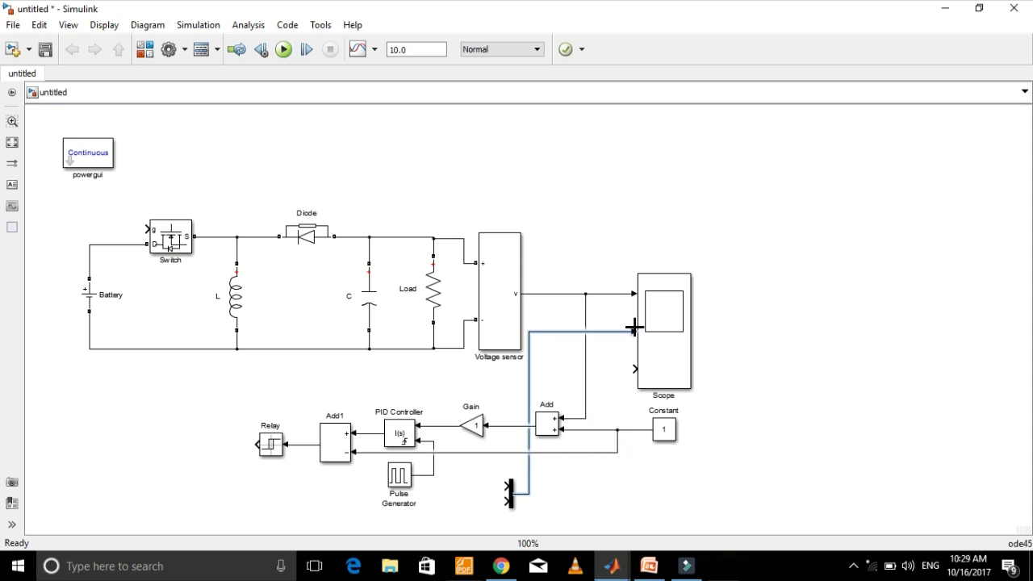
- Place the mux beside the capacitor's bottom node and wire its inputs to the PID and Add1 signals
{"action": "left_click", "coordinate": [510, 489]}
{"action": "left_click_drag", "start_coordinate": [513, 494], "coordinate": [371, 369]}
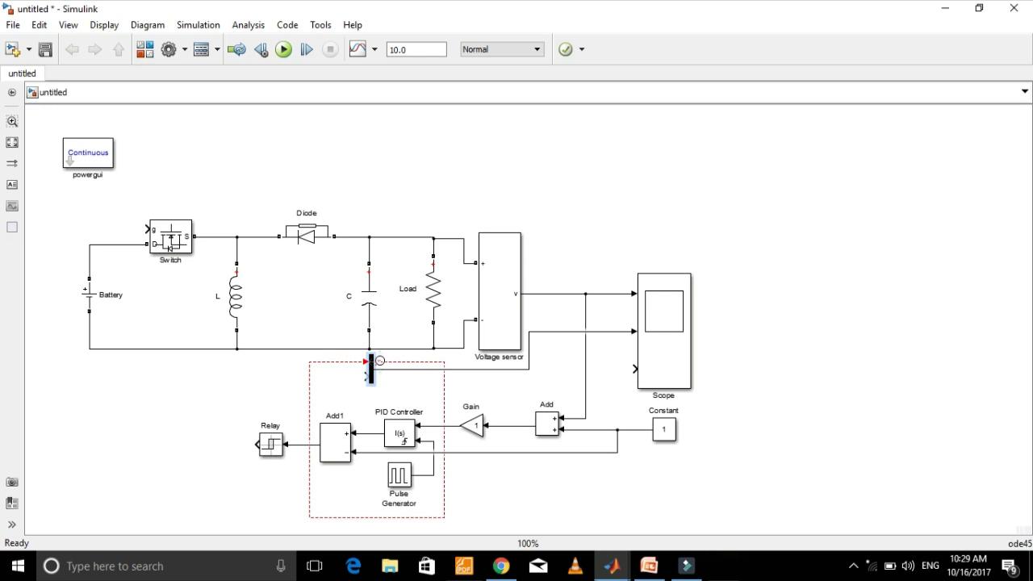
{"action": "left_click_drag", "start_coordinate": [380, 361], "coordinate": [373, 434]}
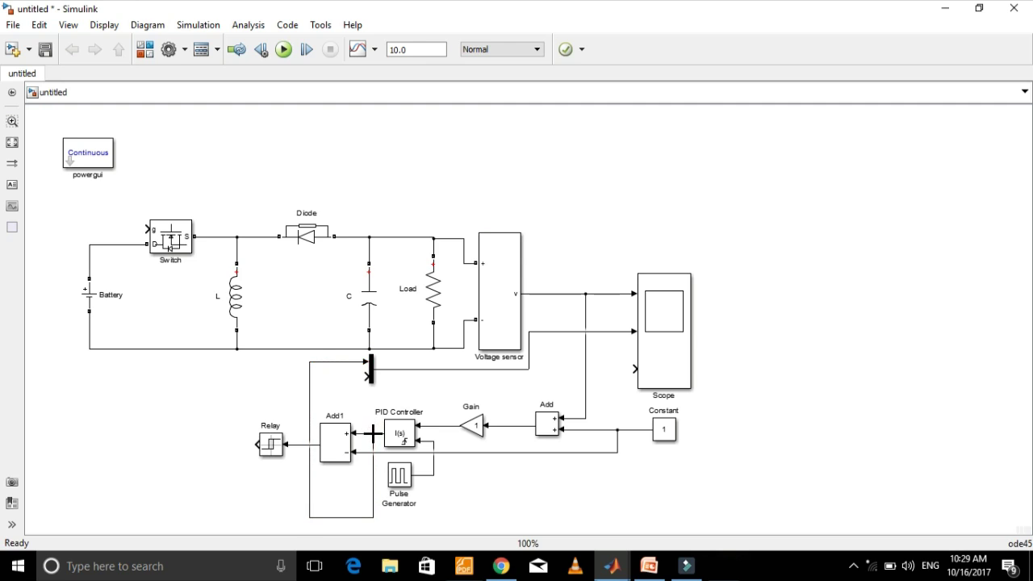
{"action": "left_click_drag", "start_coordinate": [330, 514], "coordinate": [332, 358]}
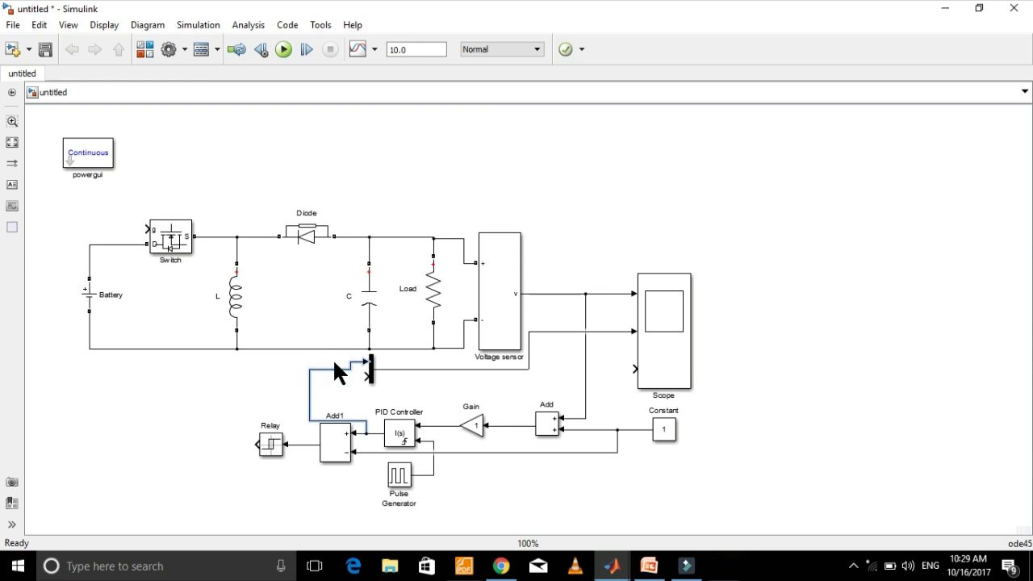
{"action": "left_click_drag", "start_coordinate": [308, 392], "coordinate": [354, 387]}
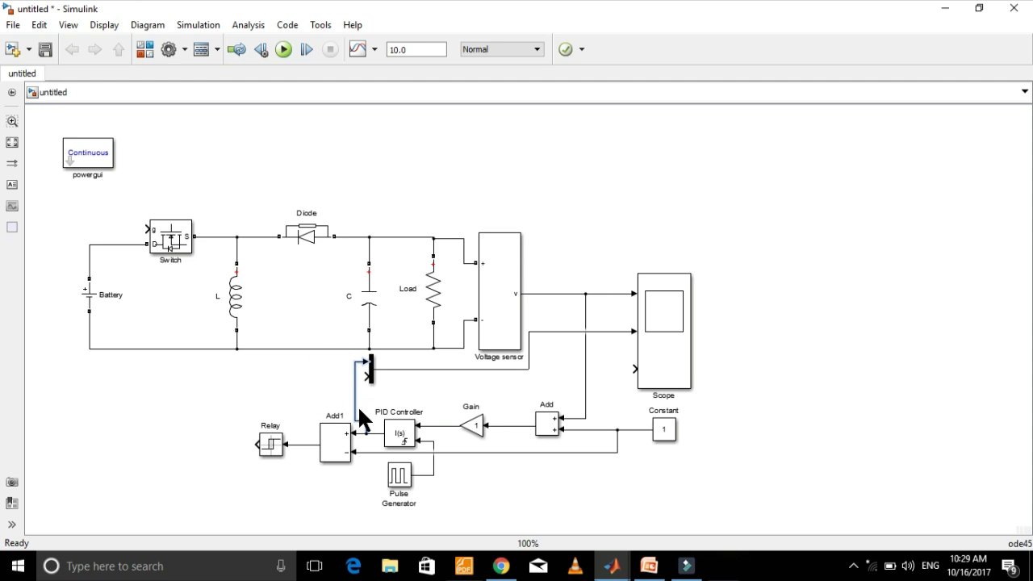
{"action": "left_click", "coordinate": [365, 378]}
{"action": "left_click_drag", "start_coordinate": [365, 378], "coordinate": [372, 451]}
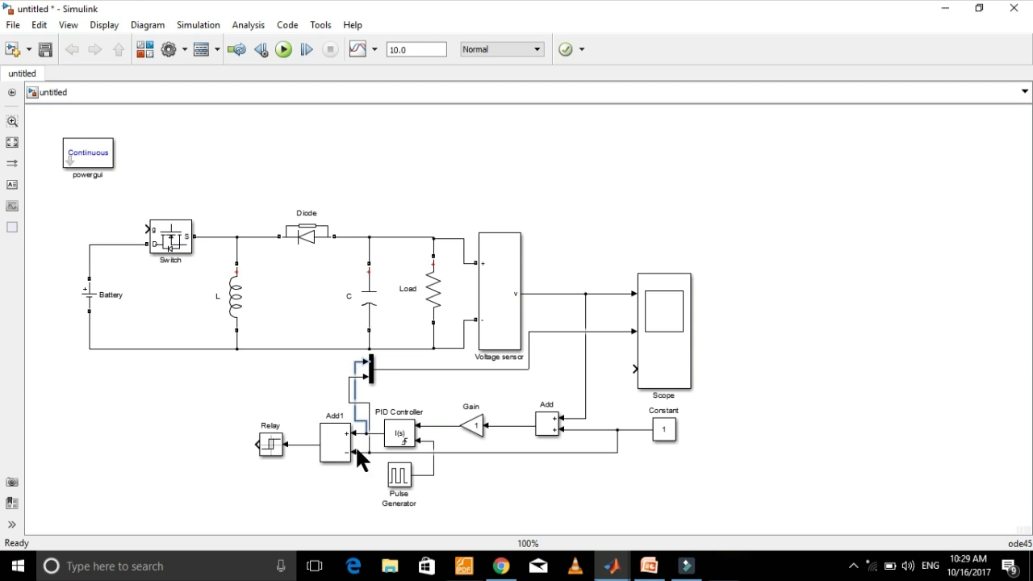
- Shift the Relay and Add1 blocks up and to the left
{"action": "left_click_drag", "start_coordinate": [272, 445], "coordinate": [213, 404]}
{"action": "left_click", "coordinate": [337, 450]}
{"action": "left_click_drag", "start_coordinate": [334, 438], "coordinate": [269, 406]}
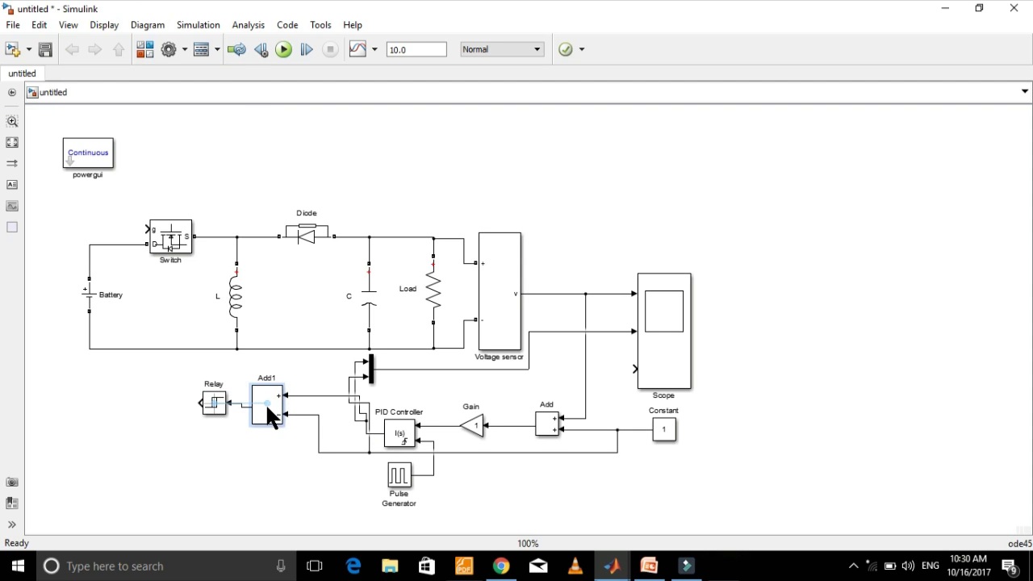
- Nudge Add1 and join its plus-input wire to the branch feeding the PID Controller
{"action": "left_click_drag", "start_coordinate": [267, 406], "coordinate": [264, 402]}
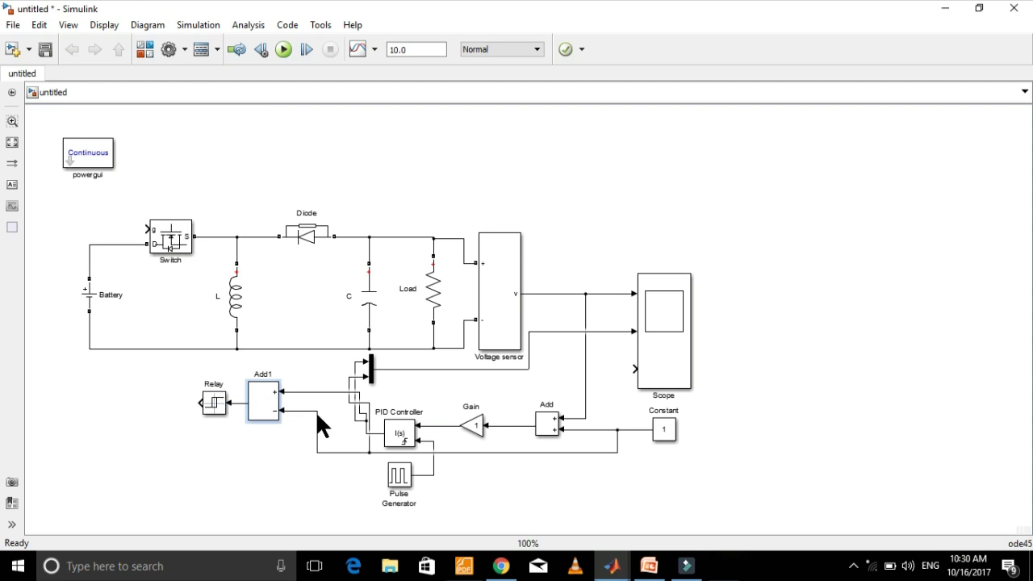
{"action": "left_click_drag", "start_coordinate": [367, 423], "coordinate": [332, 407]}
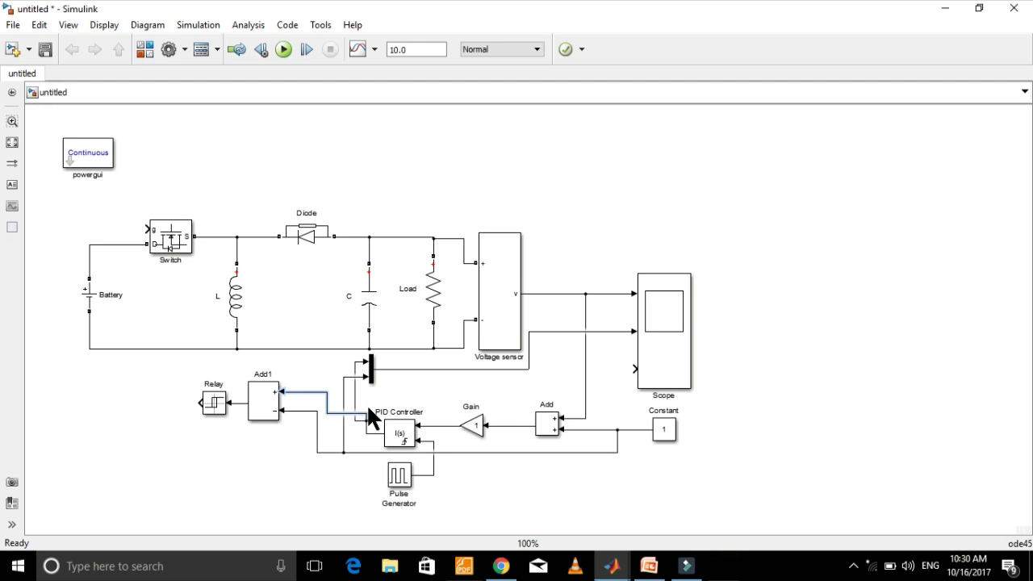
{"action": "left_click", "coordinate": [359, 415]}
{"action": "left_click_drag", "start_coordinate": [359, 416], "coordinate": [354, 418]}
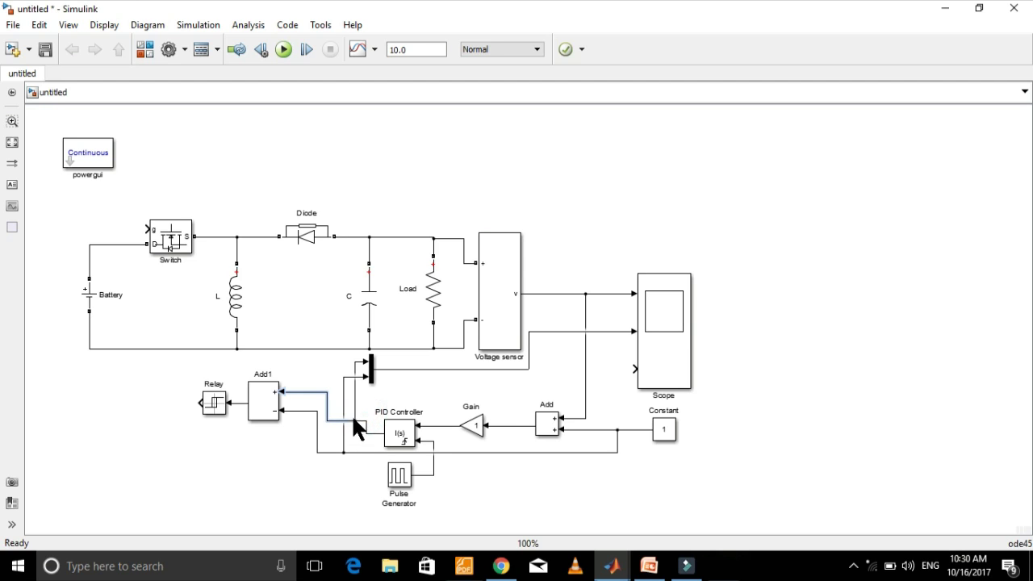
{"action": "left_click", "coordinate": [353, 421]}
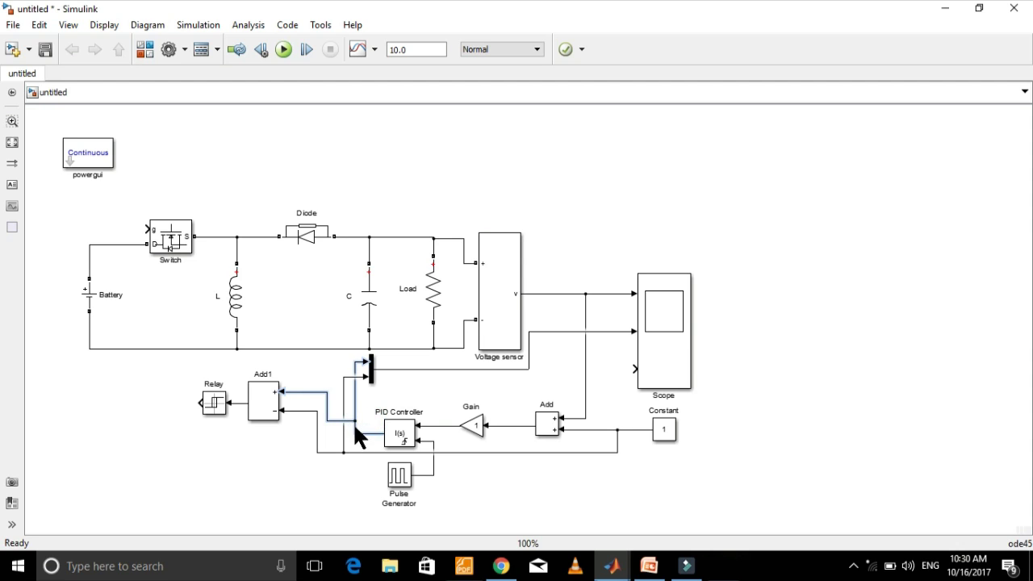
- Connect the Relay output to the Switch's gate input
{"action": "left_click", "coordinate": [350, 439]}
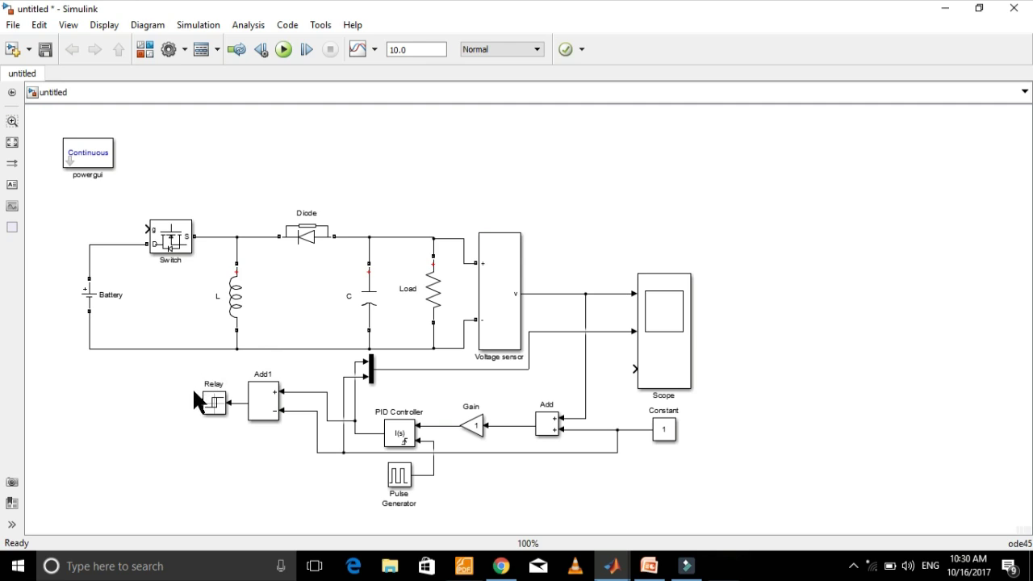
{"action": "left_click_drag", "start_coordinate": [197, 403], "coordinate": [142, 233]}
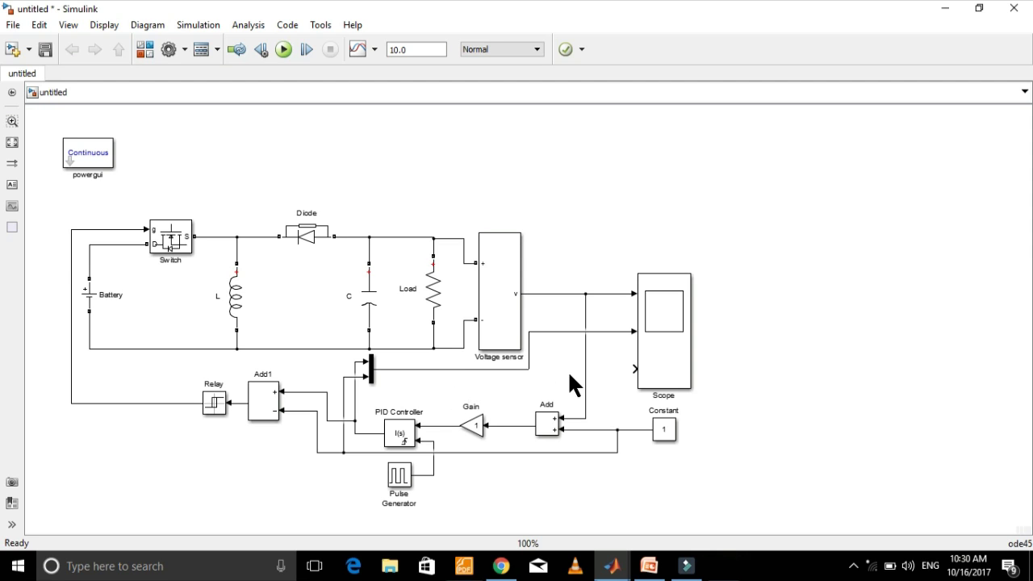
{"action": "left_click", "coordinate": [475, 421]}
- Rename Gain to Amplifier, Add to Comparator and Constant to Ref Voltage
{"action": "key", "text": "BackSpace"}
{"action": "key", "text": "BackSpace"}
{"action": "key", "text": "BackSpace"}
{"action": "key", "text": "BackSpace"}
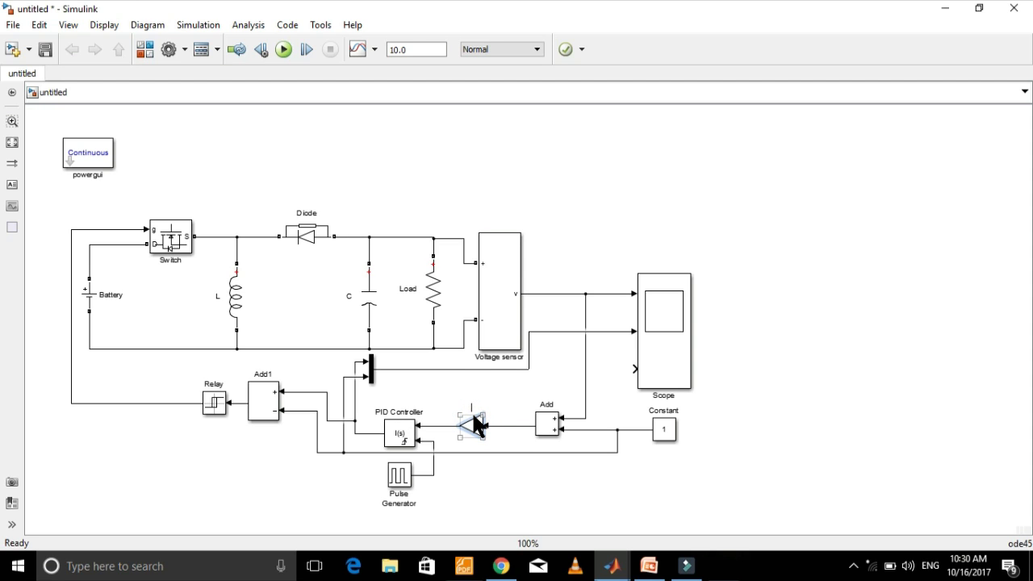
{"action": "type", "text": "Amplifier"}
{"action": "left_click", "coordinate": [549, 410]}
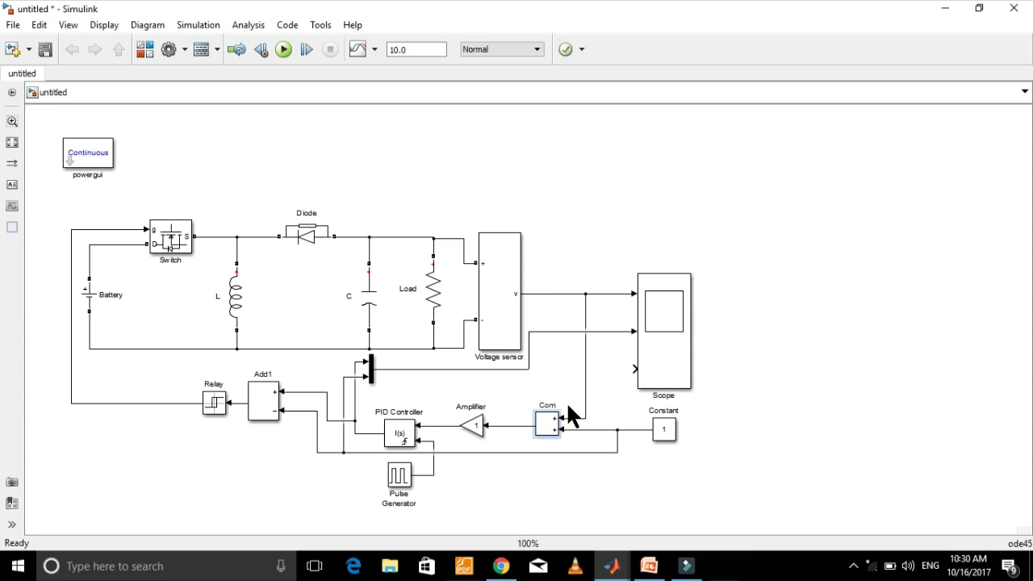
{"action": "type", "text": "Comparator"}
{"action": "left_click", "coordinate": [674, 413]}
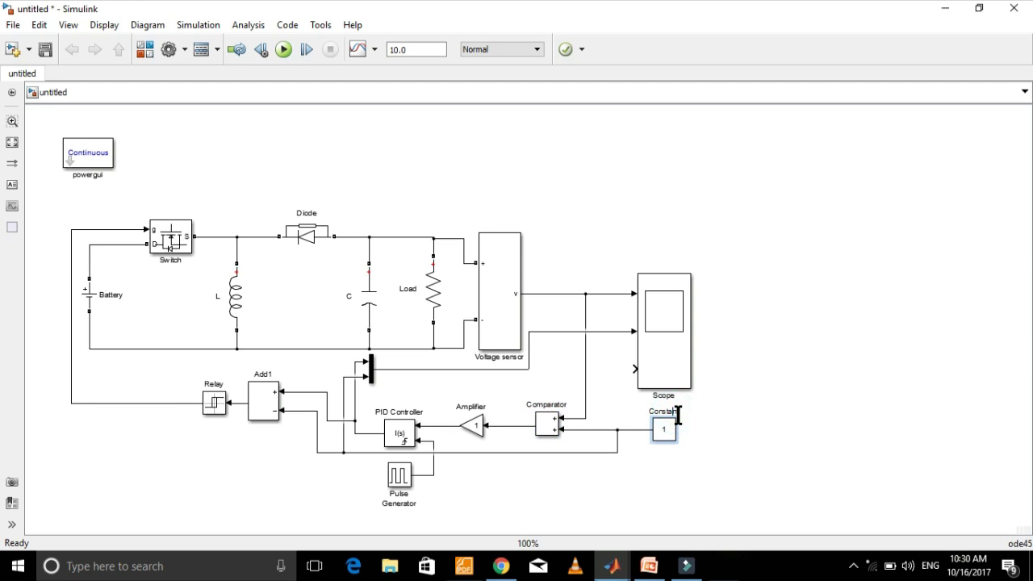
{"action": "key", "text": "BackSpace"}
{"action": "key", "text": "BackSpace"}
{"action": "key", "text": "BackSpace"}
{"action": "key", "text": "BackSpace"}
{"action": "key", "text": "BackSpace"}
{"action": "key", "text": "BackSpace"}
{"action": "key", "text": "BackSpace"}
- Rename Pulse Generator to Clock Pulser and PID Controller to Integrator
{"action": "key", "text": "BackSpace"}
{"action": "type", "text": "Ref Voltage"}
{"action": "left_click", "coordinate": [413, 499]}
{"action": "key", "text": "BackSpace"}
{"action": "key", "text": "BackSpace"}
{"action": "key", "text": "BackSpace"}
{"action": "key", "text": "BackSpace"}
{"action": "key", "text": "BackSpace"}
{"action": "key", "text": "BackSpace"}
{"action": "key", "text": "BackSpace"}
{"action": "key", "text": "BackSpace"}
{"action": "key", "text": "BackSpace"}
{"action": "key", "text": "BackSpace"}
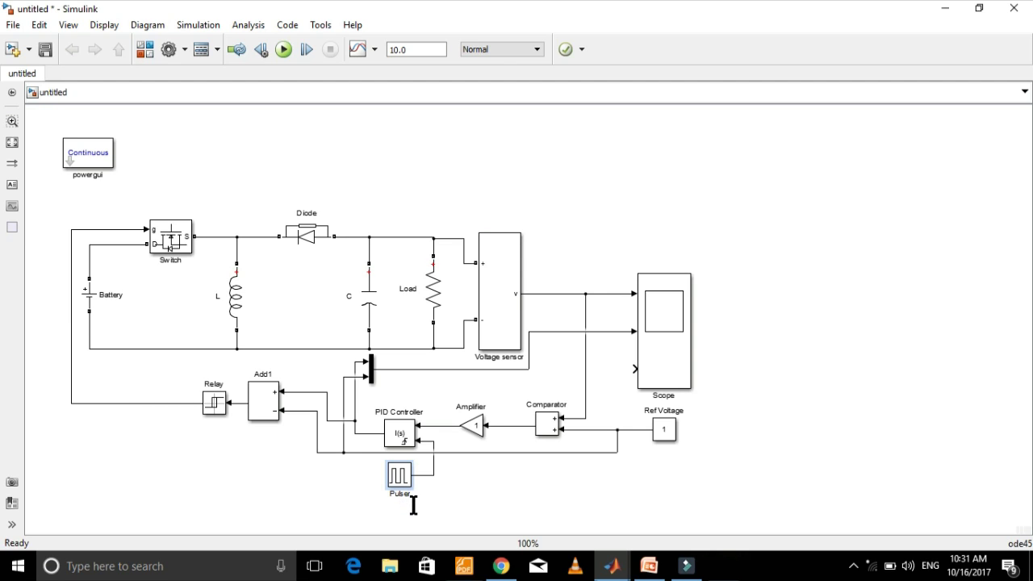
{"action": "type", "text": "Clock"}
{"action": "left_click", "coordinate": [423, 413]}
{"action": "key", "text": "BackSpace"}
{"action": "key", "text": "BackSpace"}
{"action": "key", "text": "BackSpace"}
{"action": "key", "text": "BackSpace"}
{"action": "key", "text": "BackSpace"}
{"action": "key", "text": "BackSpace"}
{"action": "key", "text": "BackSpace"}
{"action": "key", "text": "BackSpace"}
{"action": "key", "text": "BackSpace"}
{"action": "key", "text": "BackSpace"}
{"action": "key", "text": "BackSpace"}
{"action": "key", "text": "BackSpace"}
{"action": "key", "text": "BackSpace"}
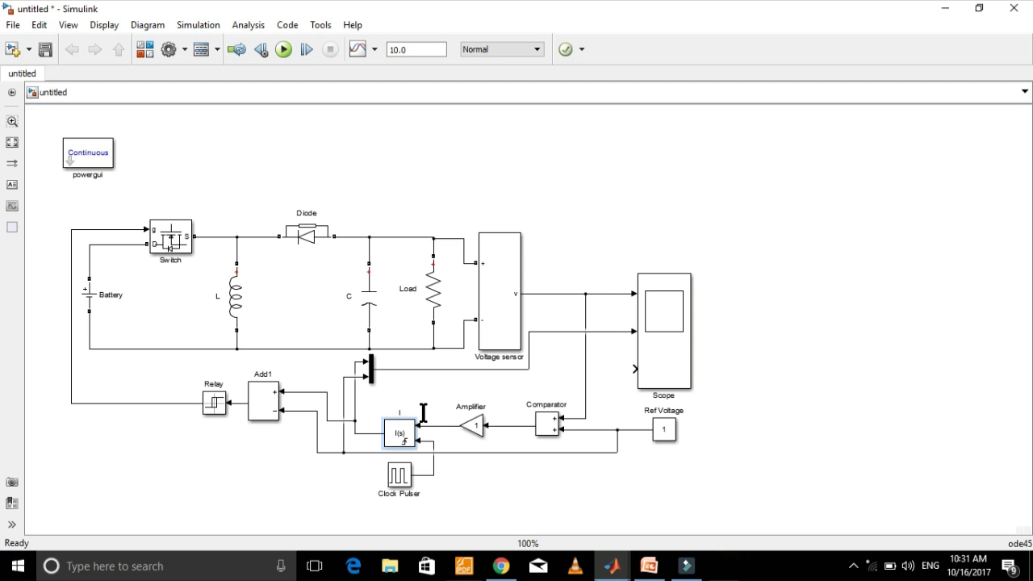
{"action": "type", "text": "Integrator"}
- Rename the Add1 block to Comparator1
{"action": "left_click", "coordinate": [266, 376]}
{"action": "key", "text": "shift+Home"}
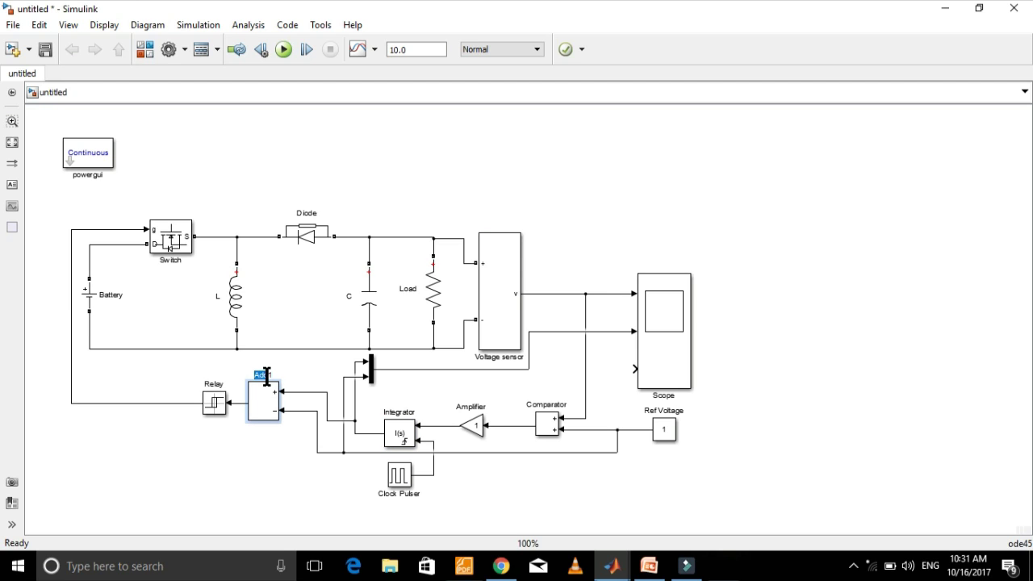
{"action": "type", "text": "Comparator1"}
{"action": "left_click", "coordinate": [220, 401]}
- Nudge the mux bar up slightly and marquee-select the controller blocks
{"action": "left_click", "coordinate": [194, 352]}
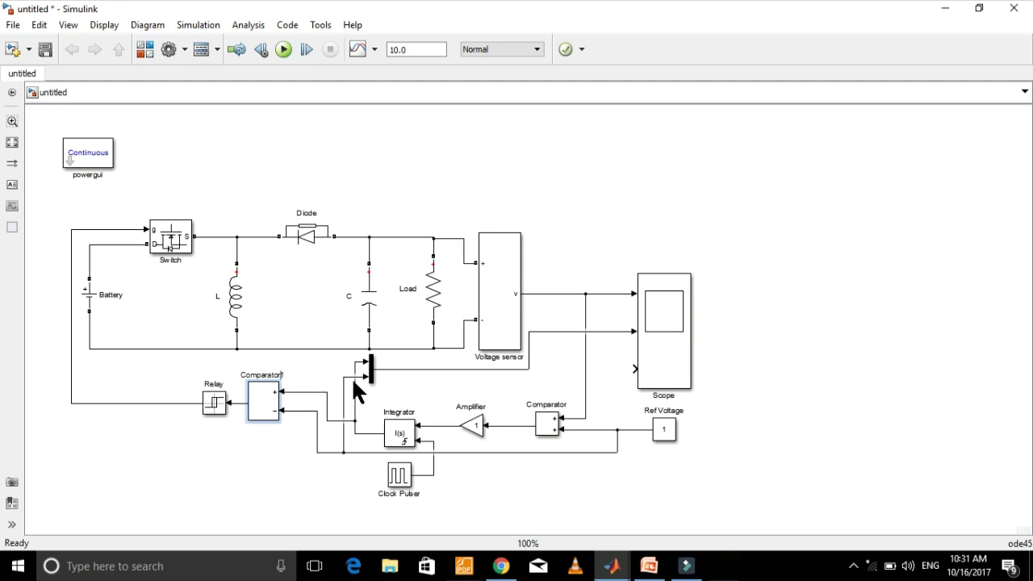
{"action": "left_click_drag", "start_coordinate": [370, 372], "coordinate": [370, 365]}
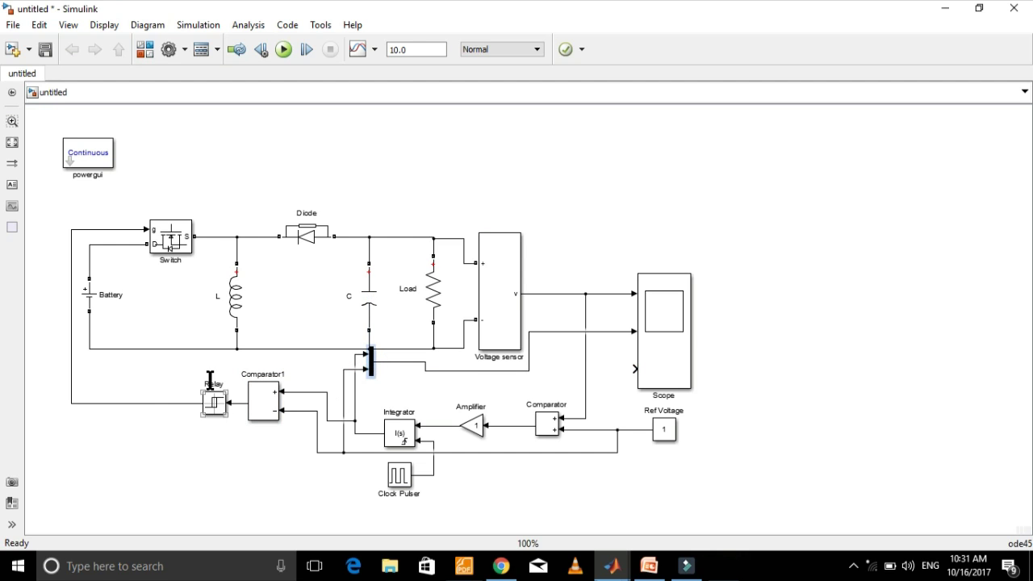
{"action": "left_click_drag", "start_coordinate": [171, 376], "coordinate": [598, 499]}
- Select all controller blocks, collapse them into a Subsystem, and move it up into place
{"action": "left_click", "coordinate": [164, 442]}
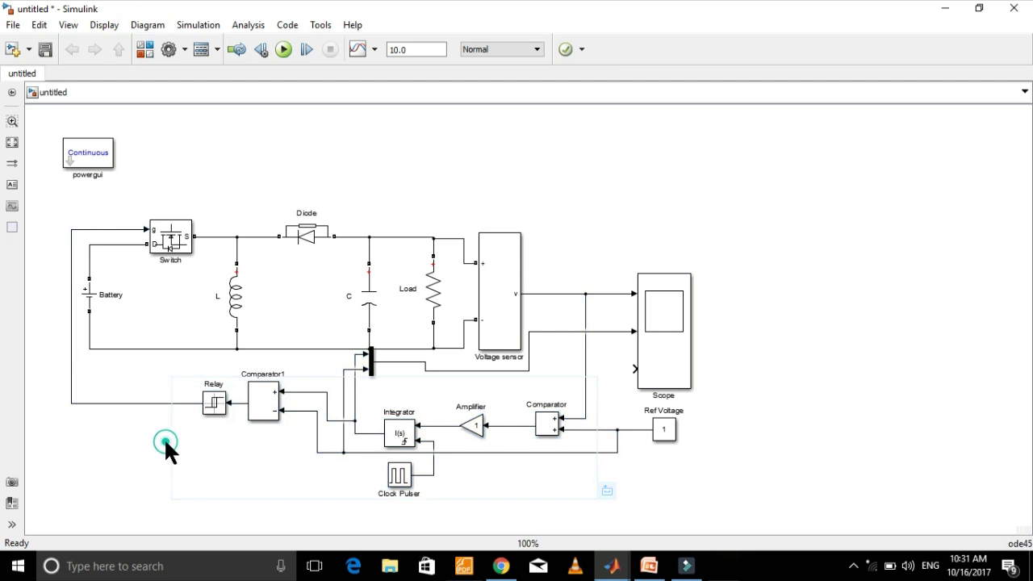
{"action": "left_click_drag", "start_coordinate": [190, 386], "coordinate": [624, 500]}
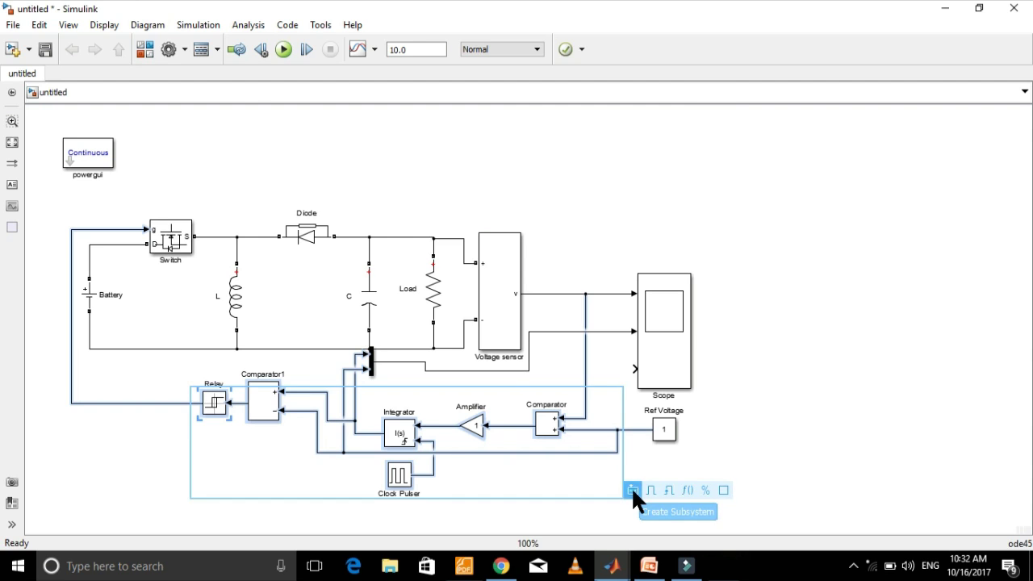
{"action": "left_click", "coordinate": [633, 490]}
{"action": "left_click_drag", "start_coordinate": [374, 421], "coordinate": [310, 387]}
- Rotate the Subsystem 180° so its inputs face right and place it under the mux
{"action": "left_click_drag", "start_coordinate": [453, 436], "coordinate": [394, 437]}
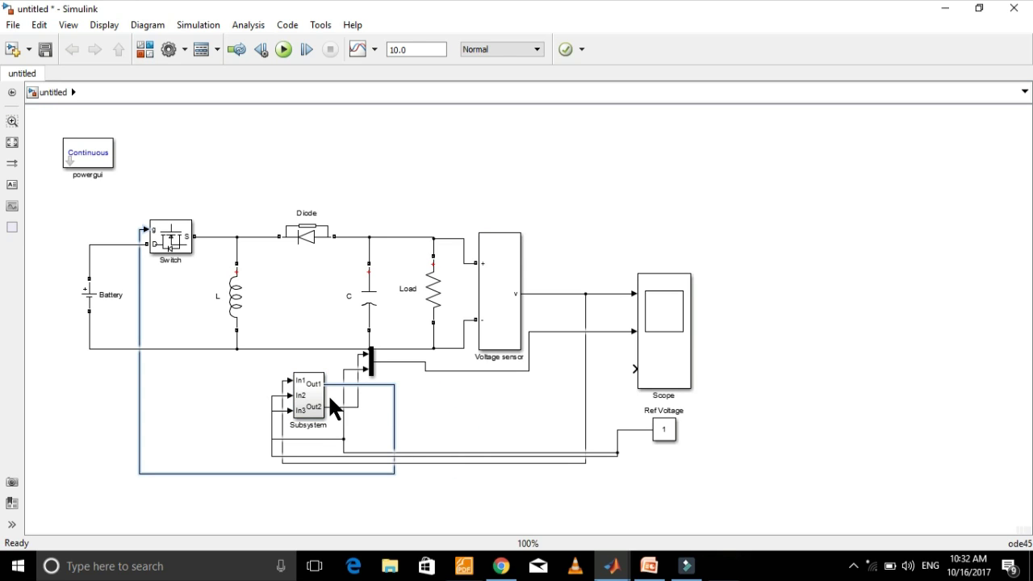
{"action": "left_click", "coordinate": [307, 394]}
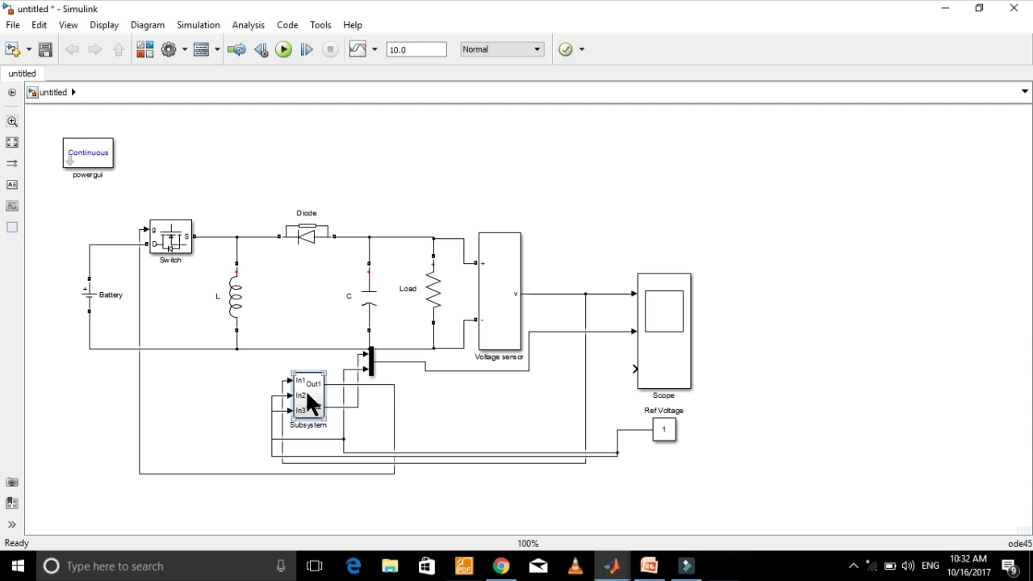
{"action": "key", "text": "ctrl+r"}
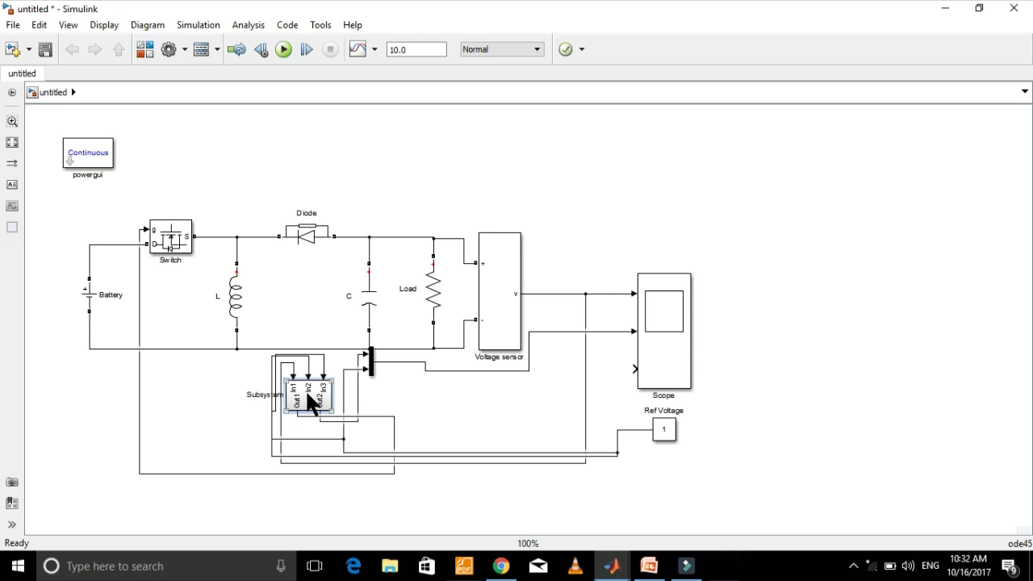
{"action": "key", "text": "ctrl+r"}
{"action": "left_click_drag", "start_coordinate": [308, 394], "coordinate": [392, 402]}
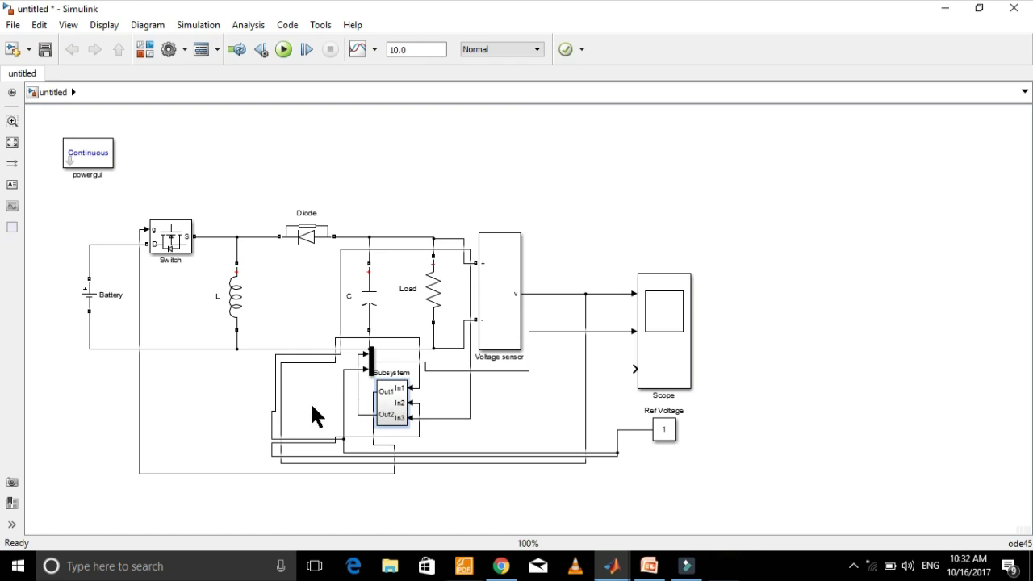
- Reroute the sensed-voltage and Ref Voltage lines into the Subsystem's In1 and In2 from the right
{"action": "left_click", "coordinate": [276, 401]}
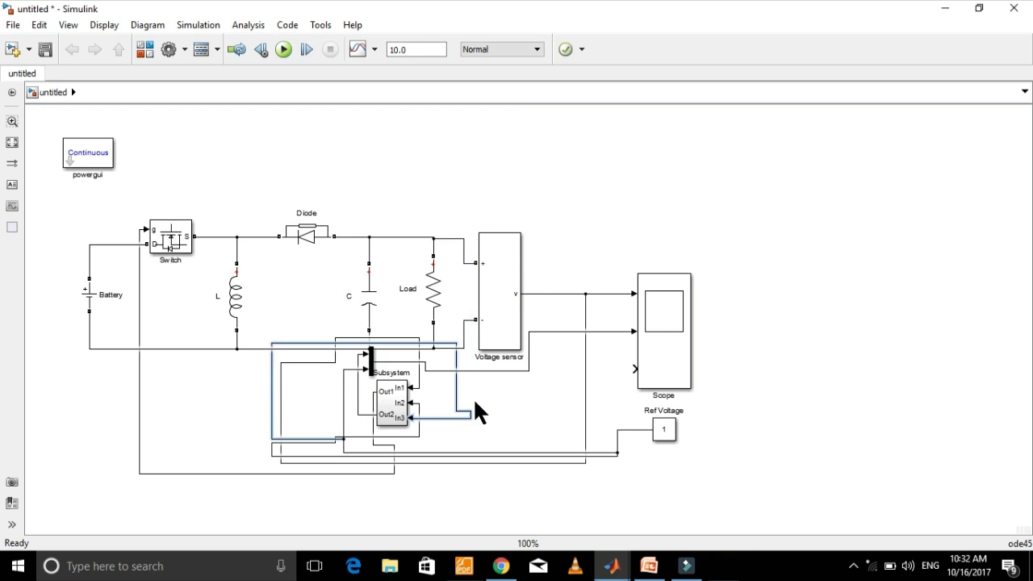
{"action": "left_click_drag", "start_coordinate": [453, 409], "coordinate": [440, 387]}
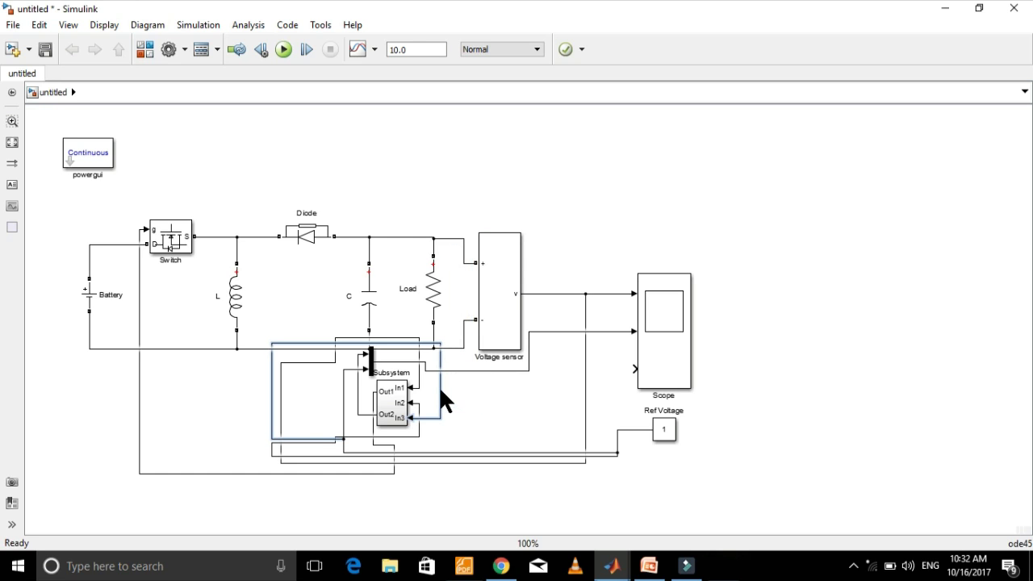
{"action": "left_click_drag", "start_coordinate": [273, 405], "coordinate": [454, 427]}
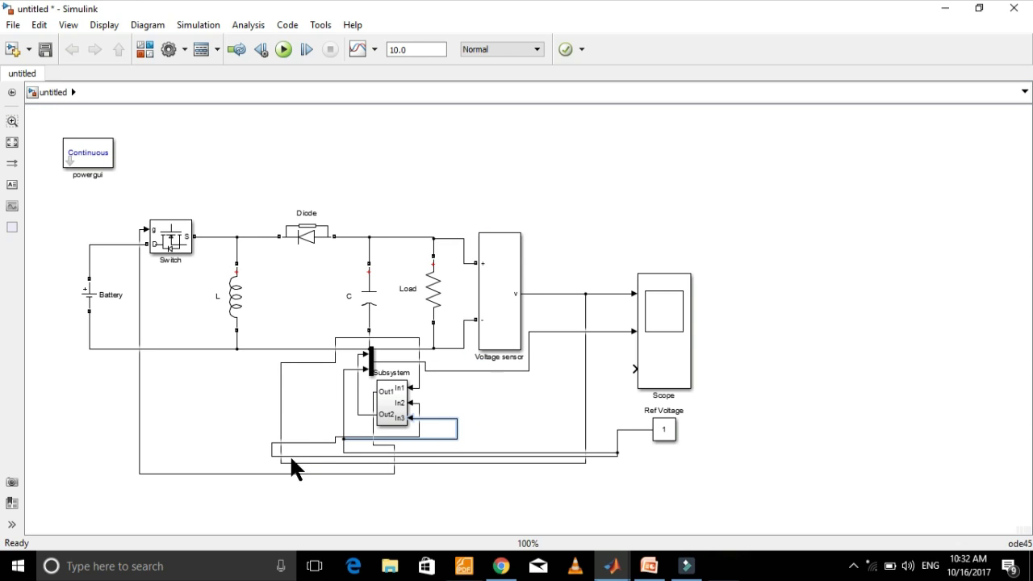
{"action": "left_click_drag", "start_coordinate": [271, 447], "coordinate": [489, 404]}
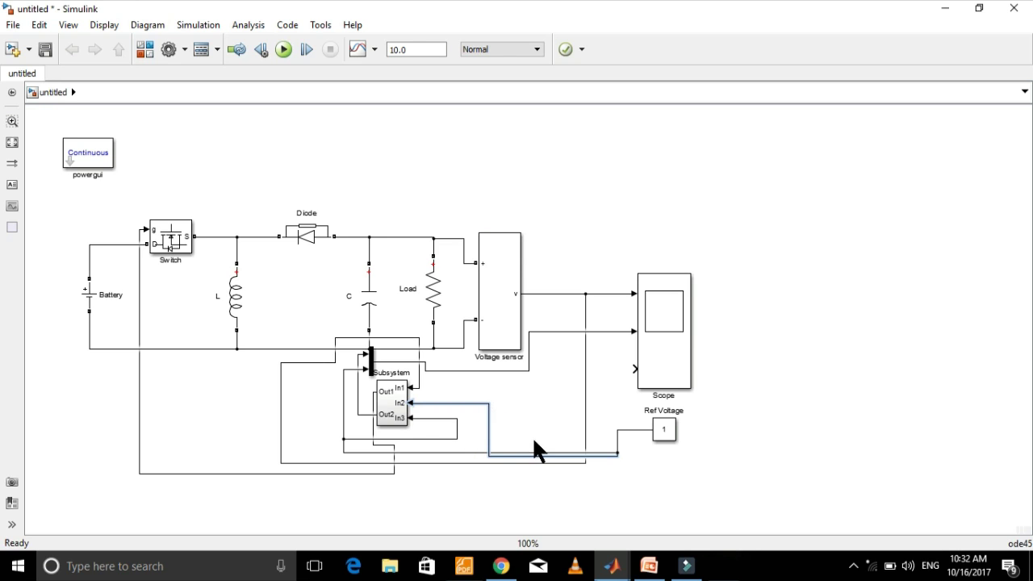
{"action": "left_click_drag", "start_coordinate": [540, 455], "coordinate": [536, 399]}
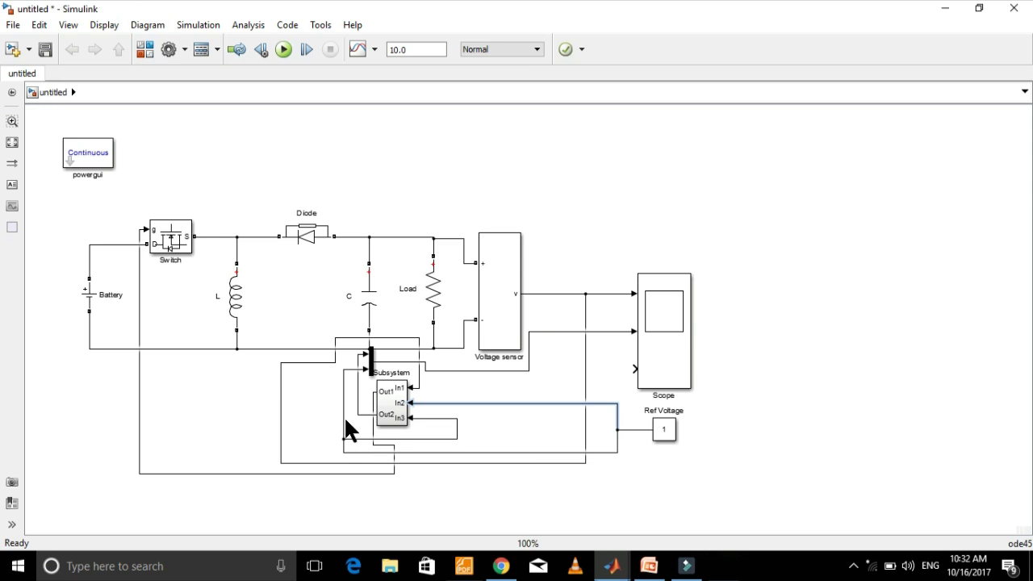
{"action": "left_click_drag", "start_coordinate": [387, 437], "coordinate": [379, 413]}
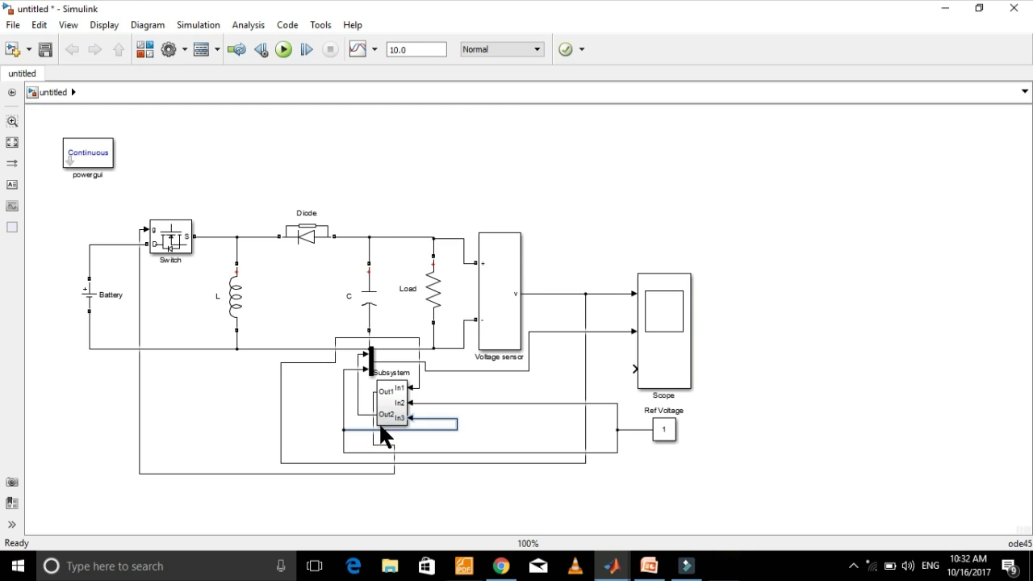
{"action": "left_click_drag", "start_coordinate": [279, 407], "coordinate": [489, 428]}
{"action": "left_click_drag", "start_coordinate": [524, 461], "coordinate": [500, 388]}
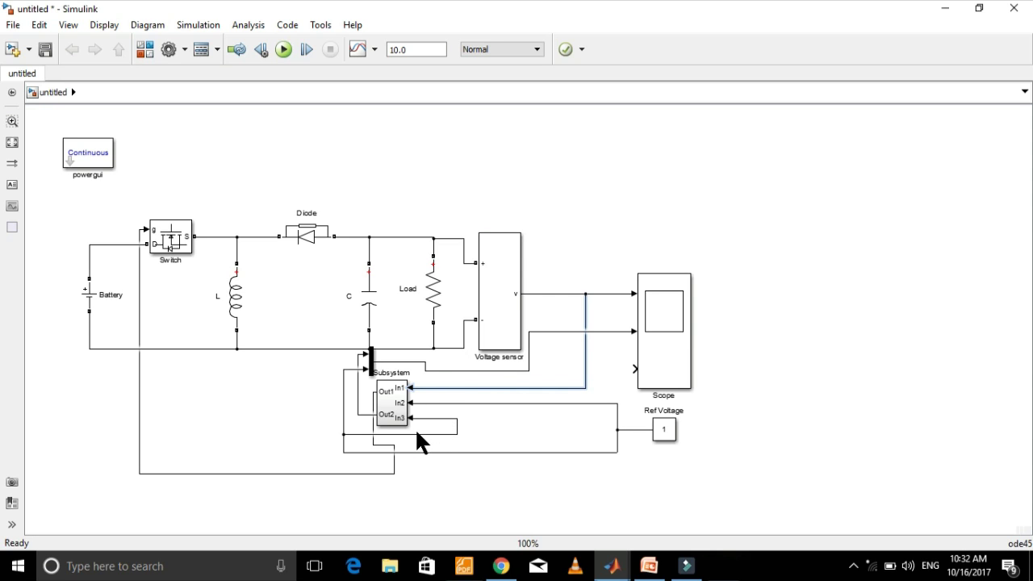
- Move the mux bar beside the Voltage sensor and adjust its input line
{"action": "left_click", "coordinate": [372, 363]}
{"action": "left_click_drag", "start_coordinate": [371, 363], "coordinate": [528, 369]}
{"action": "left_click_drag", "start_coordinate": [343, 408], "coordinate": [474, 407]}
{"action": "left_click_drag", "start_coordinate": [494, 365], "coordinate": [492, 376]}
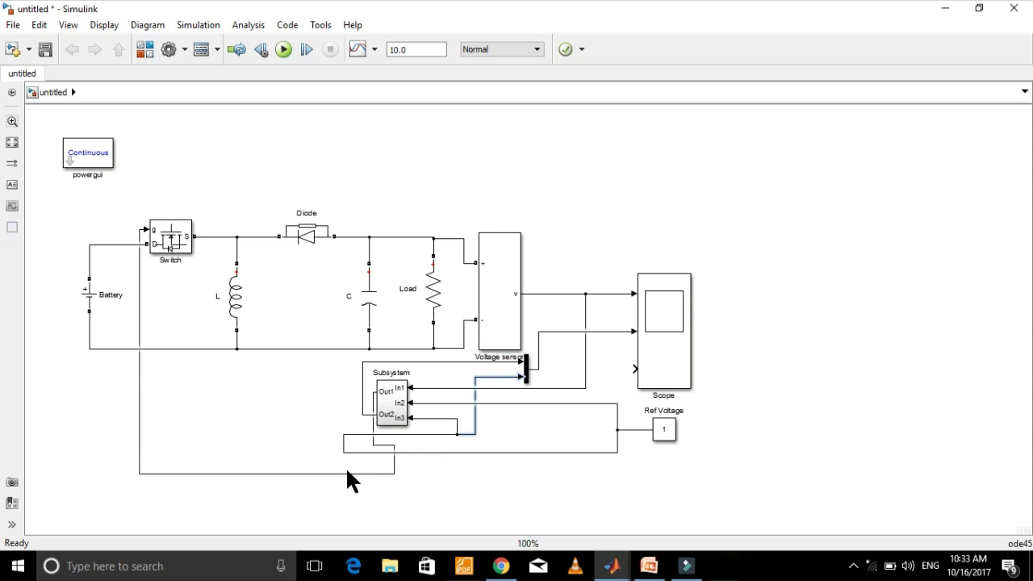
- Straighten the Switch-gate feedback line and the lines into In2 and In3
{"action": "left_click_drag", "start_coordinate": [340, 474], "coordinate": [287, 388]}
{"action": "left_click_drag", "start_coordinate": [343, 449], "coordinate": [405, 438]}
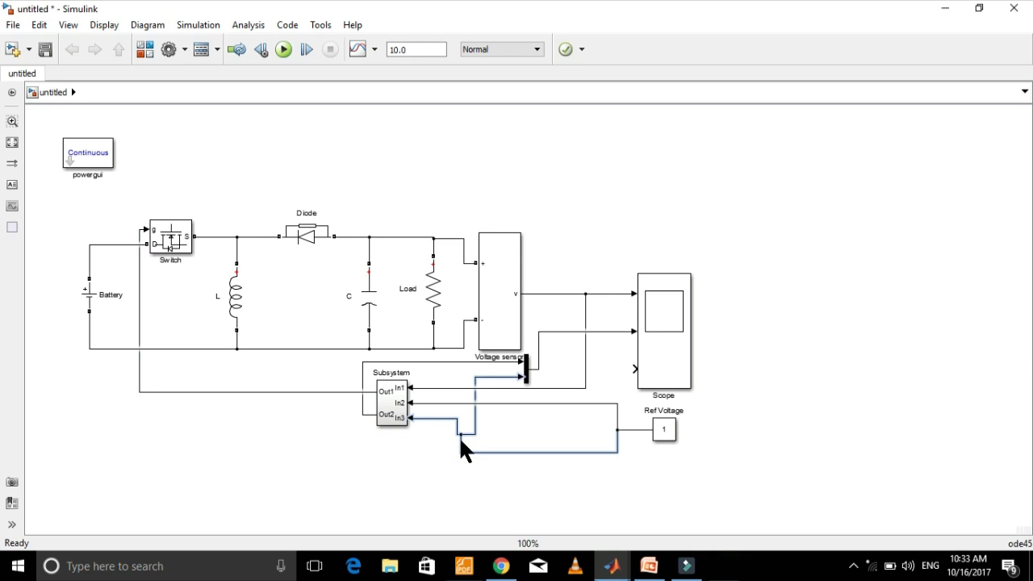
{"action": "left_click_drag", "start_coordinate": [511, 453], "coordinate": [509, 433]}
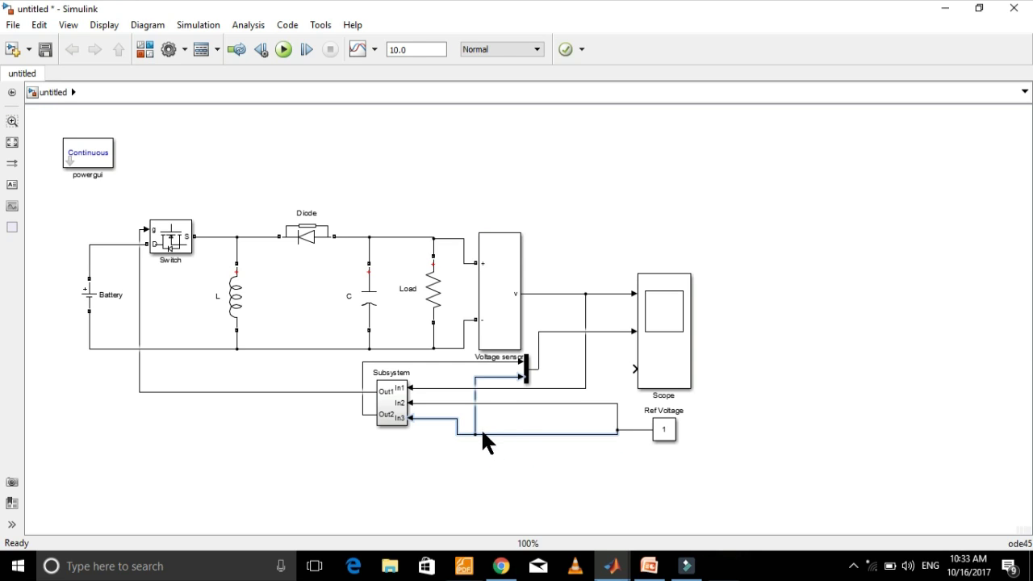
{"action": "left_click_drag", "start_coordinate": [469, 434], "coordinate": [521, 417]}
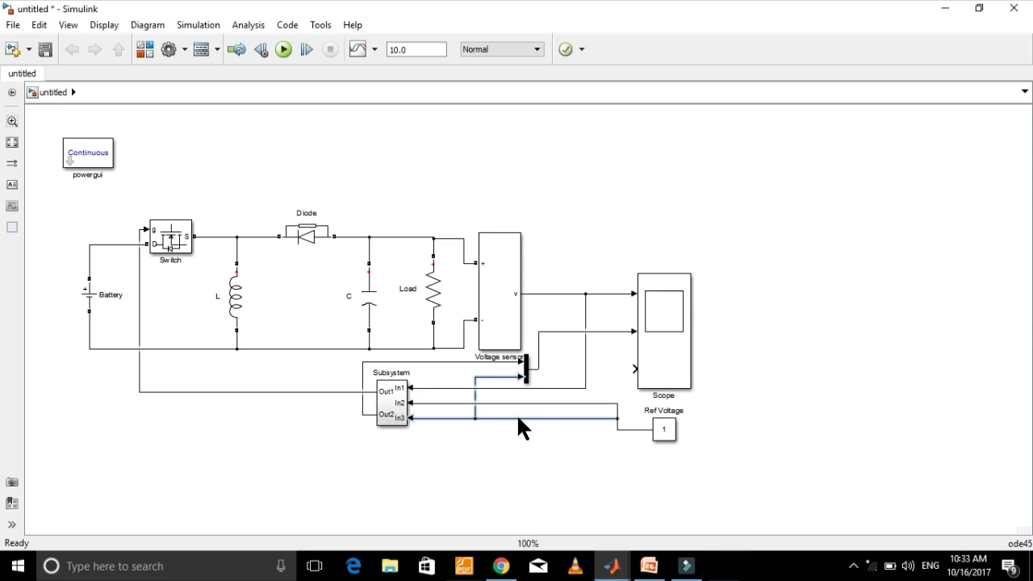
{"action": "left_click_drag", "start_coordinate": [616, 403], "coordinate": [474, 410]}
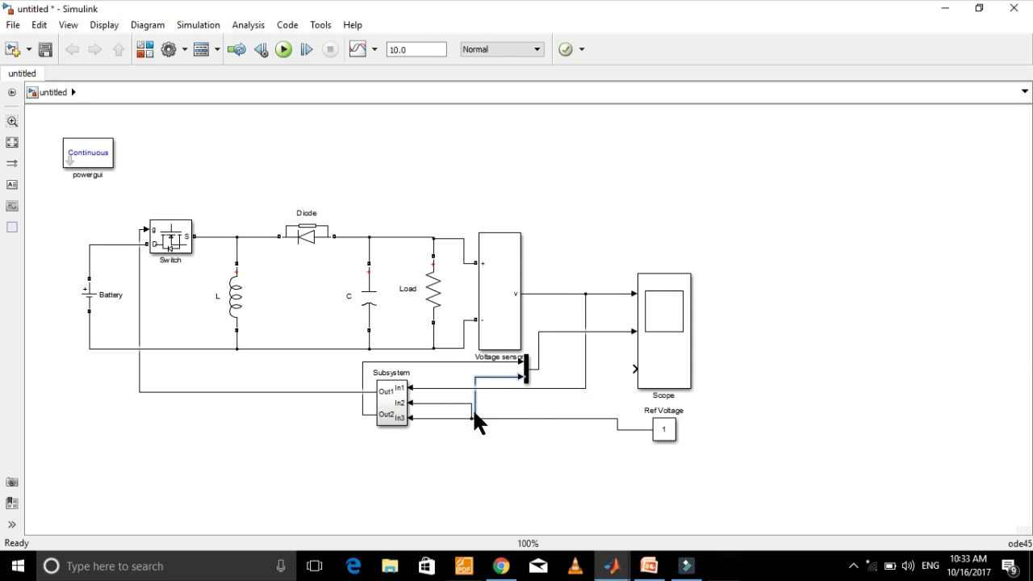
{"action": "left_click", "coordinate": [522, 387]}
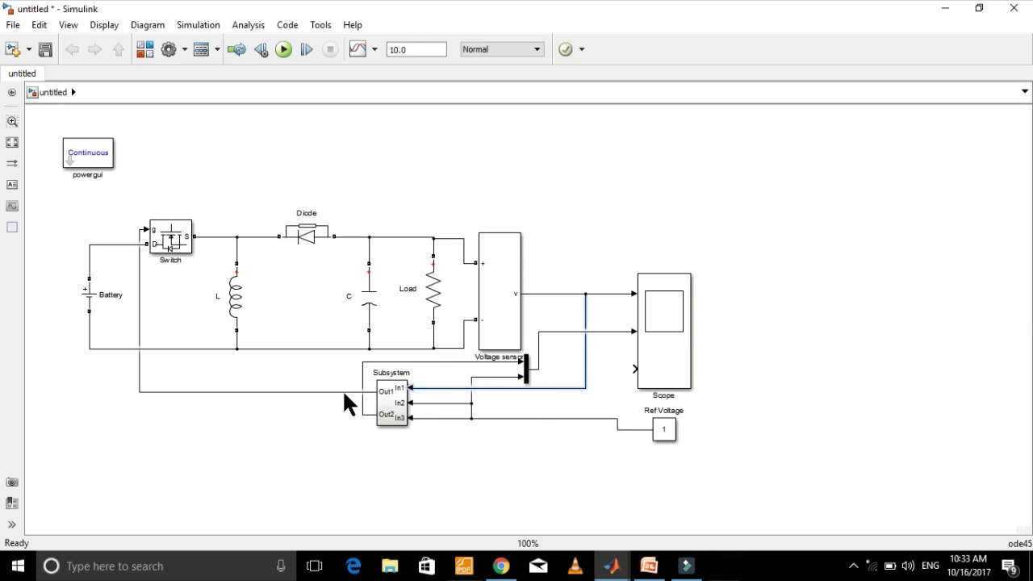
- Rename the Subsystem to 'controller'
{"action": "left_click", "coordinate": [413, 372]}
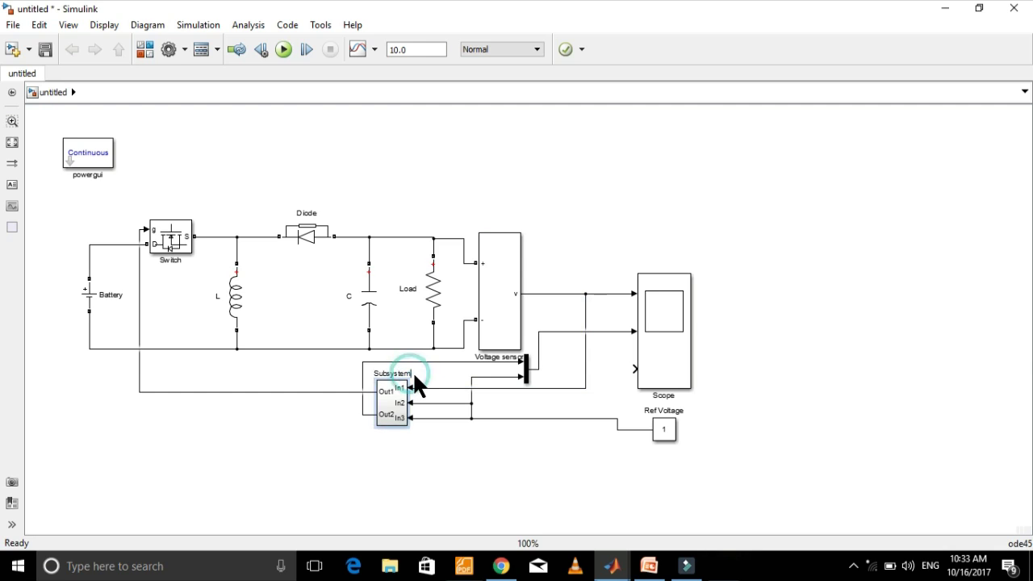
{"action": "key", "text": "BackSpace"}
{"action": "key", "text": "BackSpace"}
{"action": "key", "text": "BackSpace"}
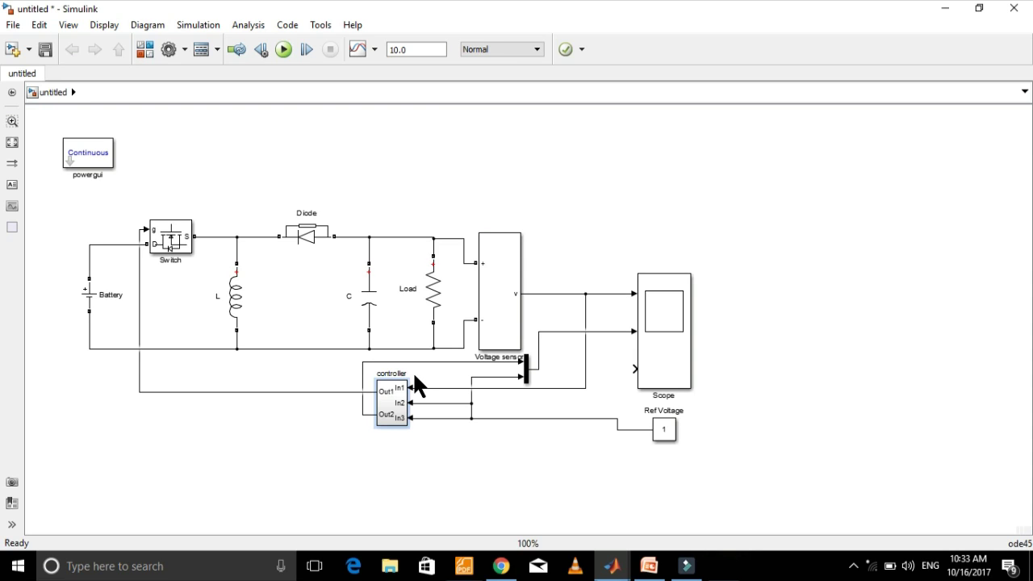
{"action": "left_click", "coordinate": [288, 409]}
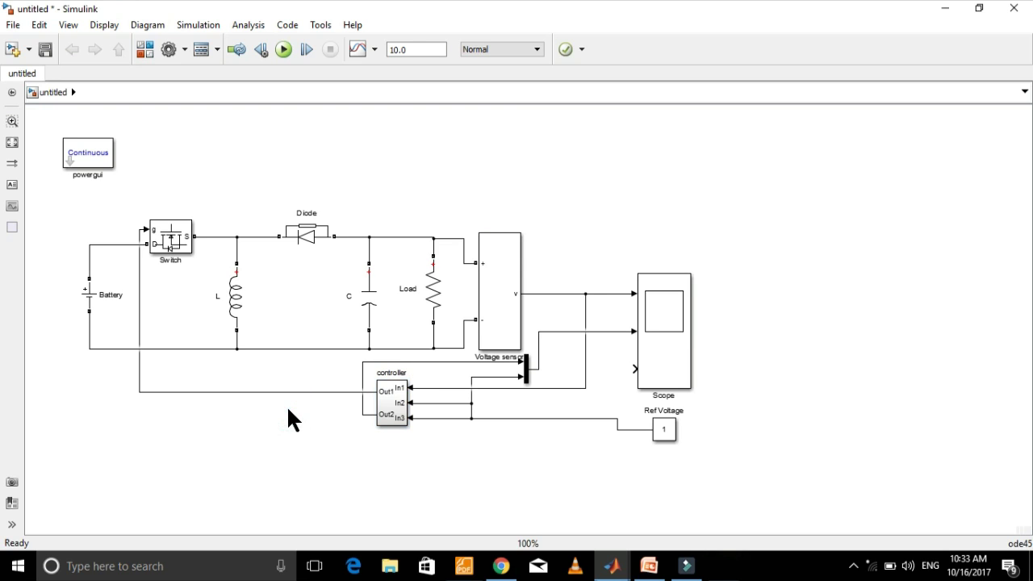
- Connect the Scope's third input to the controller's output signal
{"action": "left_click", "coordinate": [654, 379]}
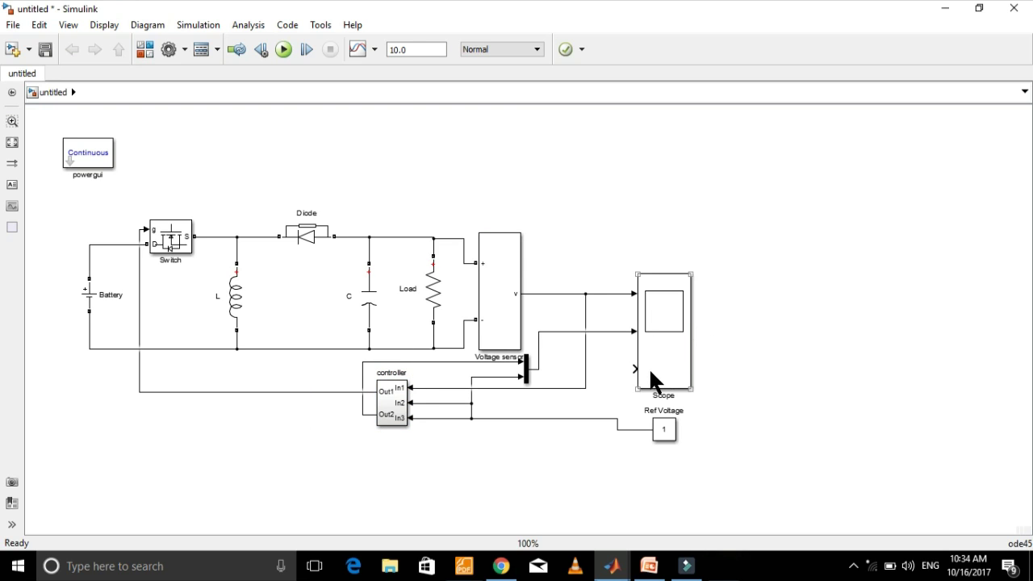
{"action": "mouse_move", "coordinate": [635, 369]}
{"action": "left_mouse_down"}
{"action": "mouse_move", "coordinate": [441, 392]}
{"action": "mouse_move", "coordinate": [360, 415]}
{"action": "mouse_move", "coordinate": [337, 408]}
{"action": "mouse_move", "coordinate": [336, 392]}
{"action": "left_mouse_up"}
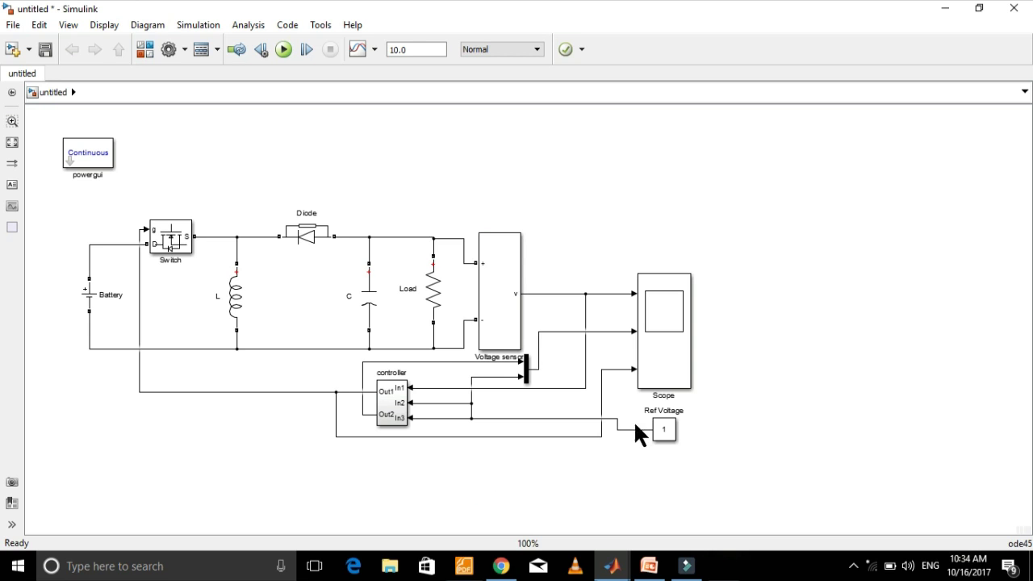
{"action": "left_click", "coordinate": [91, 292]}
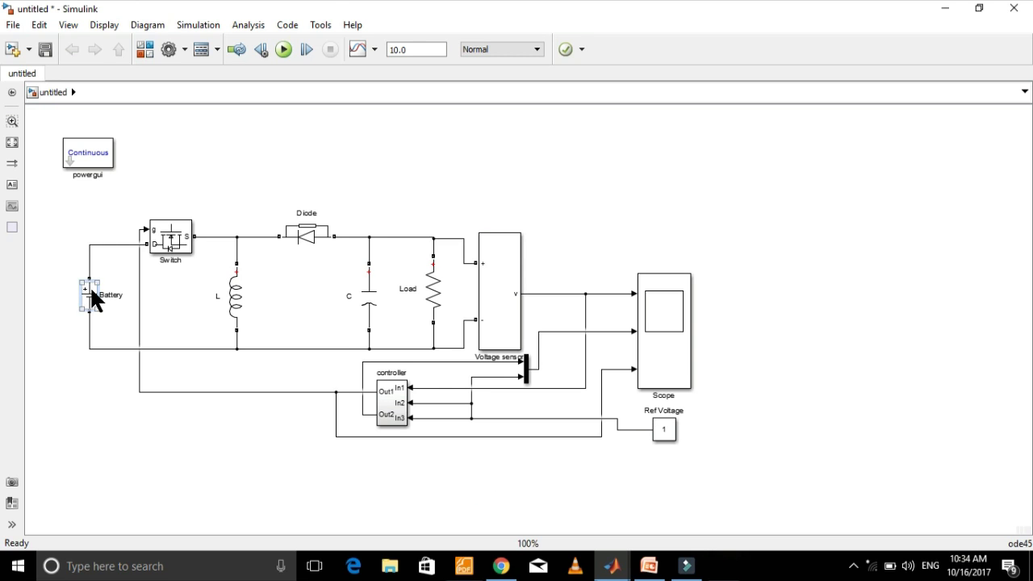
- Change the Battery amplitude from 100 V to 48 V
{"action": "double_click", "coordinate": [91, 291]}
{"action": "double_click", "coordinate": [397, 285]}
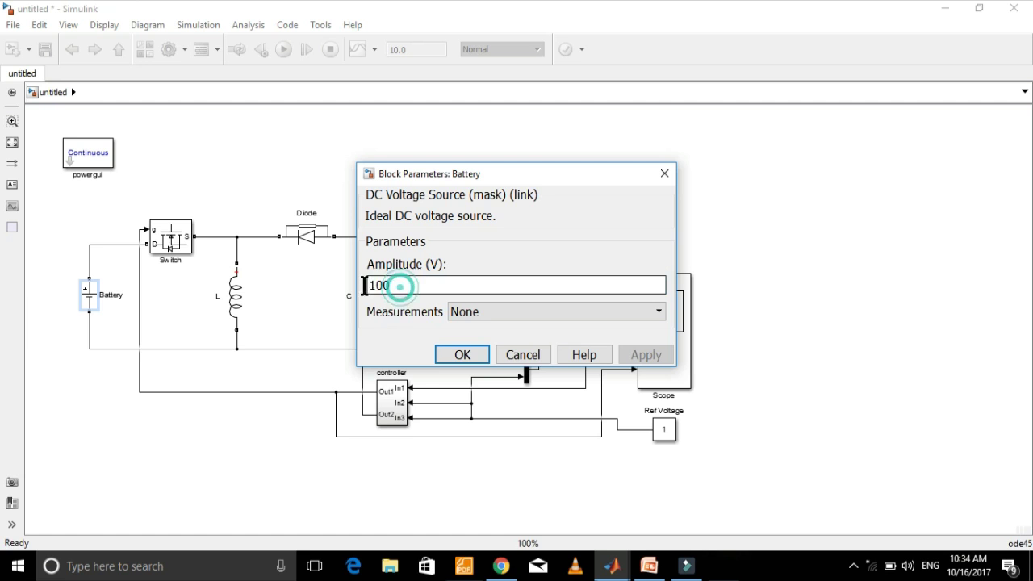
{"action": "type", "text": "48"}
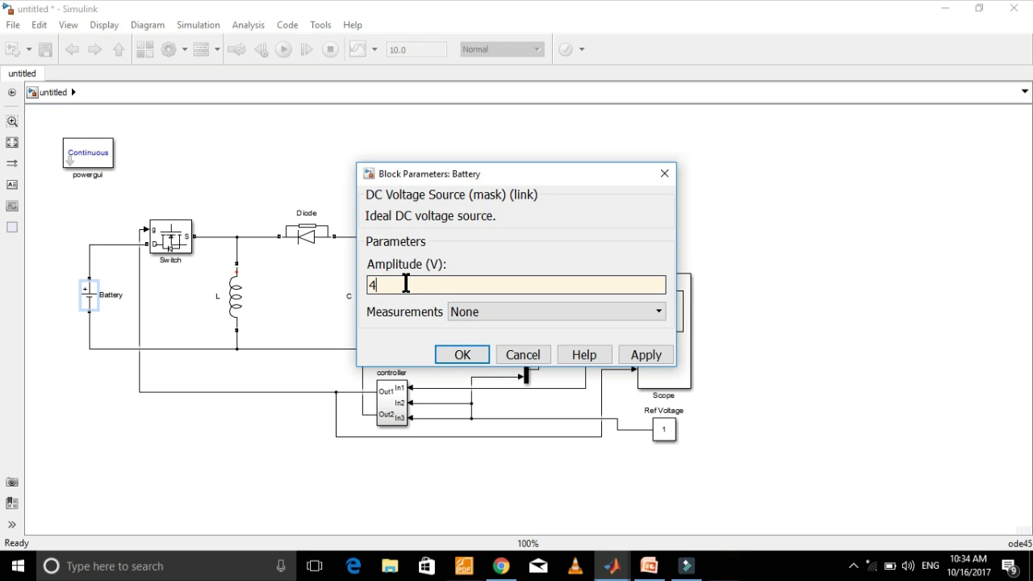
{"action": "left_click", "coordinate": [446, 356]}
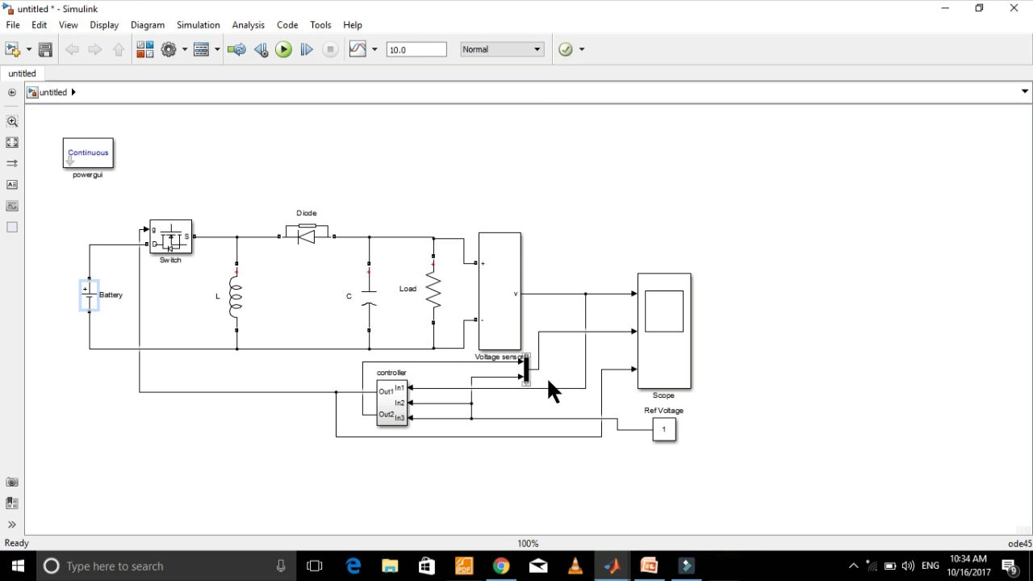
- Set the Ref Voltage constant value to 100 and apply
{"action": "double_click", "coordinate": [661, 429]}
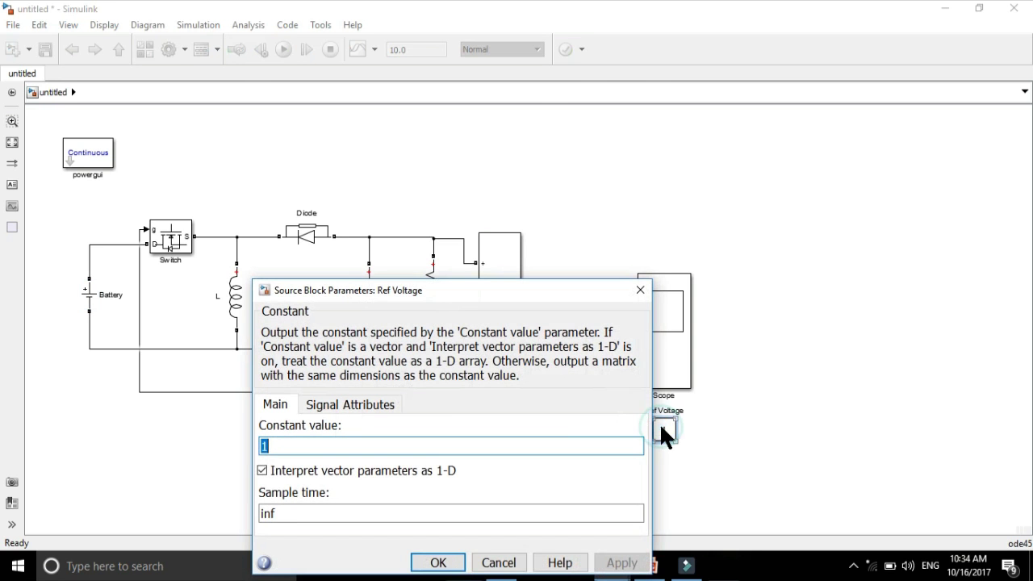
{"action": "type", "text": "100"}
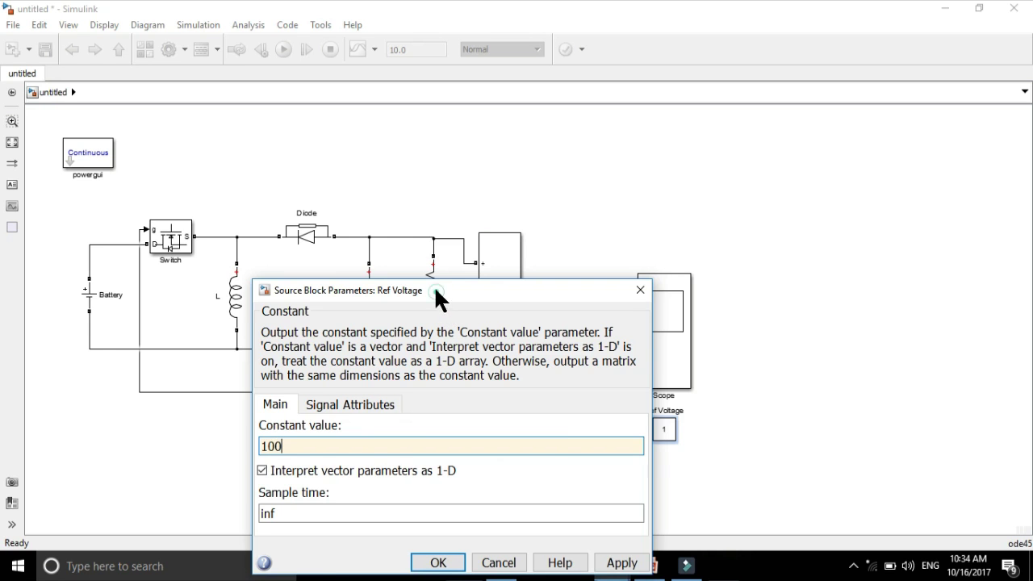
{"action": "left_click_drag", "start_coordinate": [435, 286], "coordinate": [489, 139]}
{"action": "left_click", "coordinate": [679, 415]}
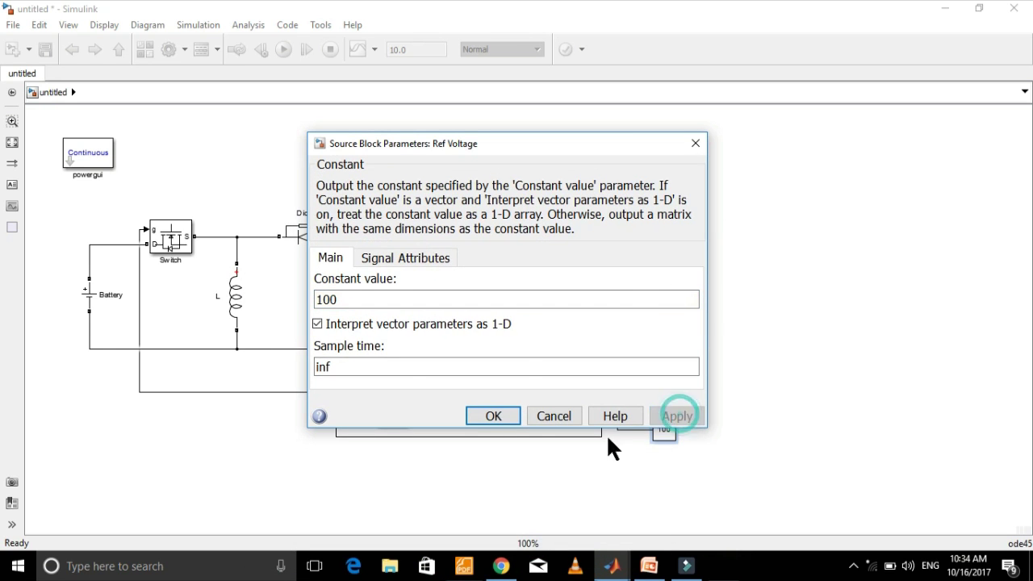
{"action": "left_click", "coordinate": [494, 414]}
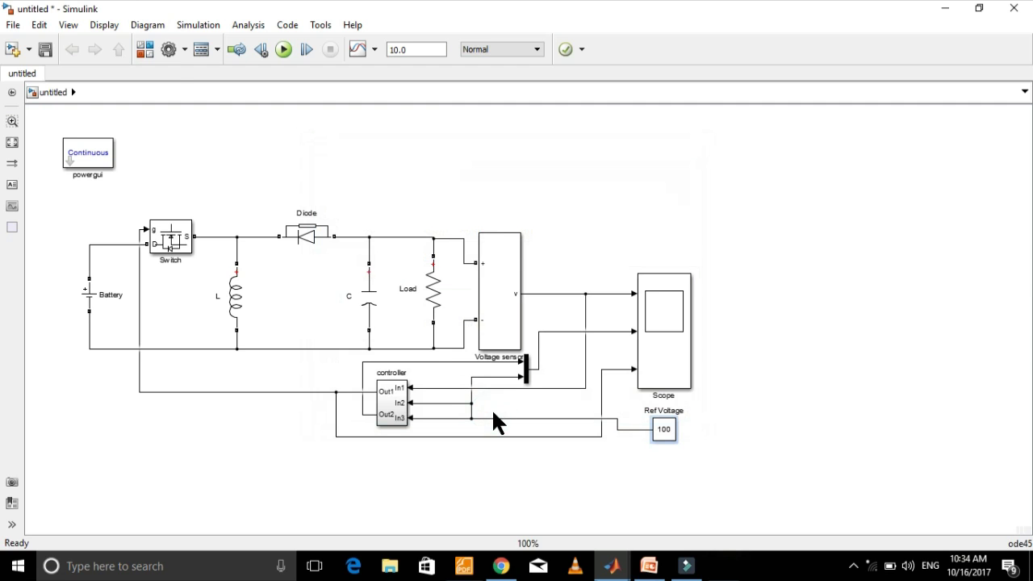
- Select the ode23tb (stiff/TR-BDF2) solver in Configuration Parameters and apply it
{"action": "left_click", "coordinate": [165, 53]}
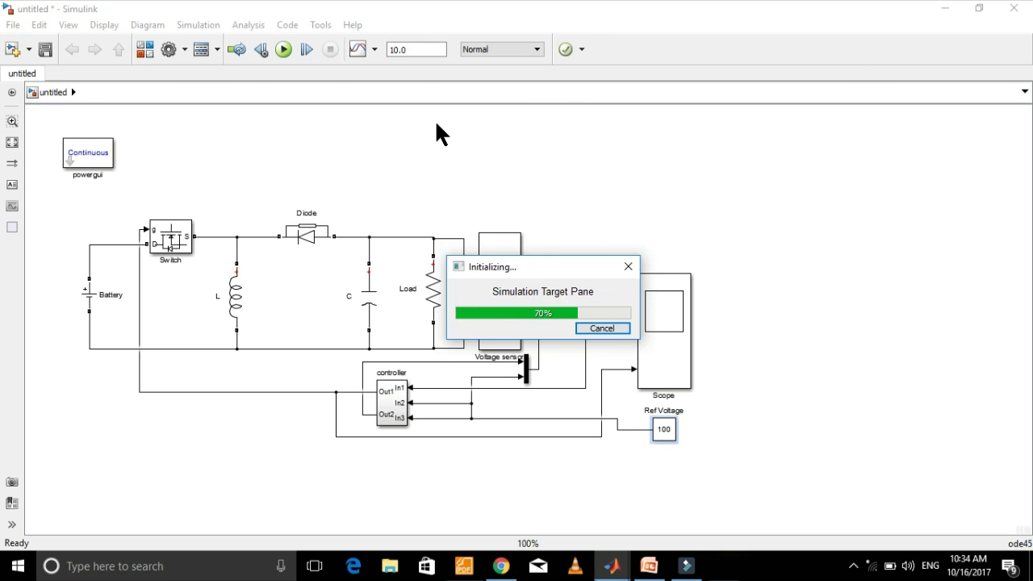
{"action": "left_click", "coordinate": [759, 172]}
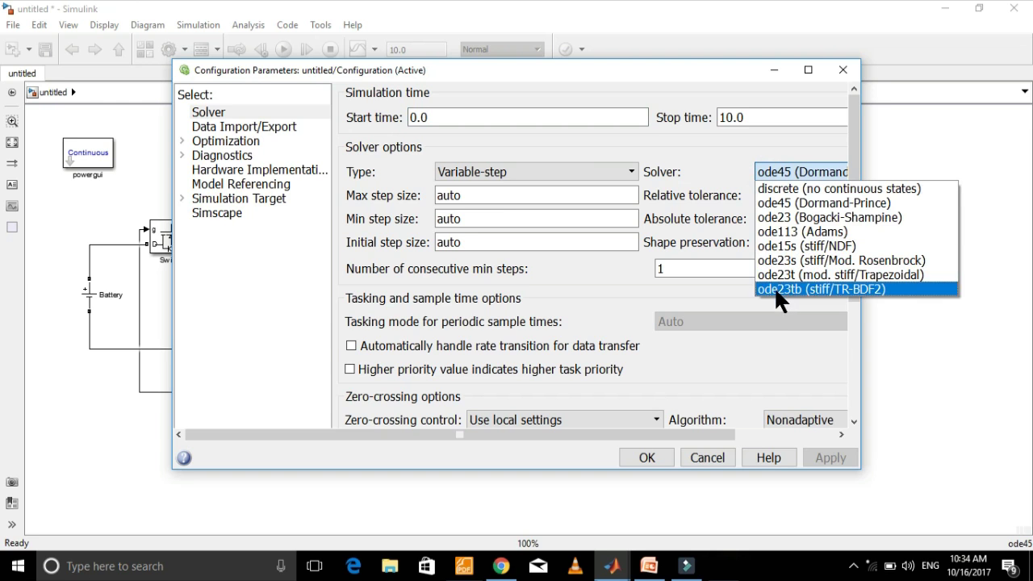
{"action": "left_click", "coordinate": [774, 288]}
{"action": "left_click", "coordinate": [821, 458]}
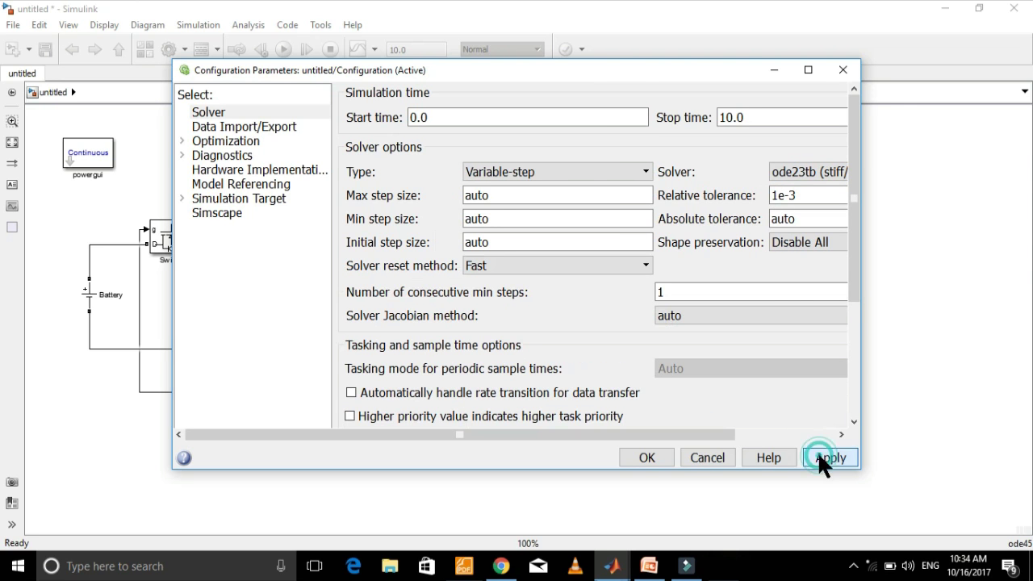
{"action": "left_click", "coordinate": [645, 458]}
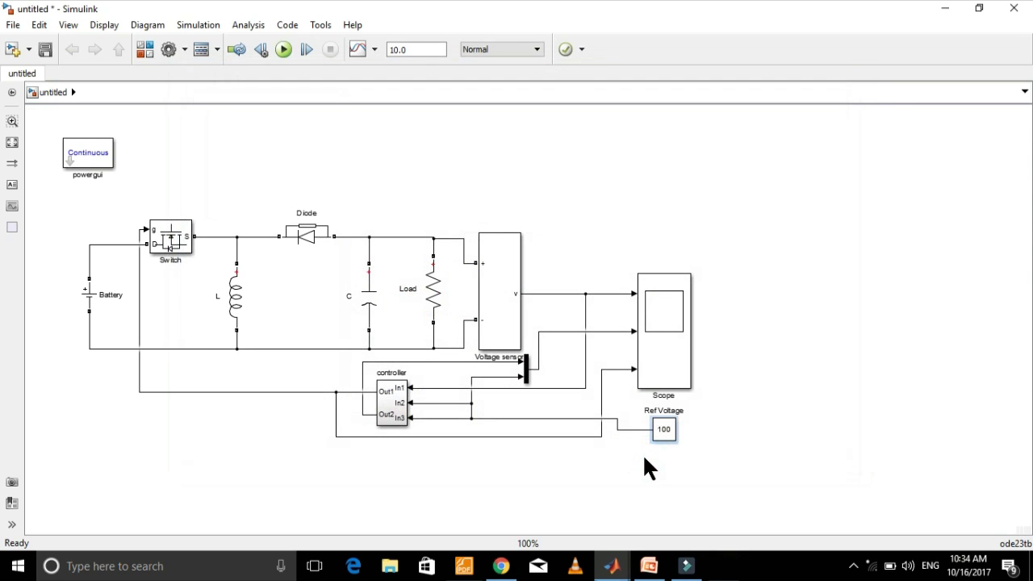
- In the controller subsystem, enter Pulse Width 50 and Period 1/10000 for the Clock Pulser, and confirm
{"action": "double_click", "coordinate": [389, 405]}
{"action": "double_click", "coordinate": [372, 378]}
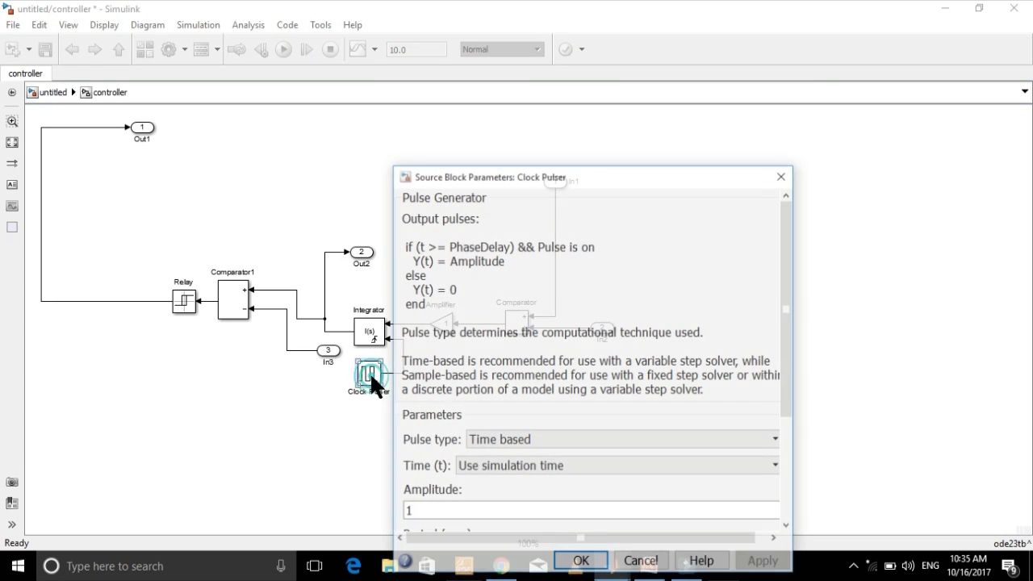
{"action": "left_click_drag", "start_coordinate": [715, 178], "coordinate": [723, 58]}
{"action": "double_click", "coordinate": [475, 395]}
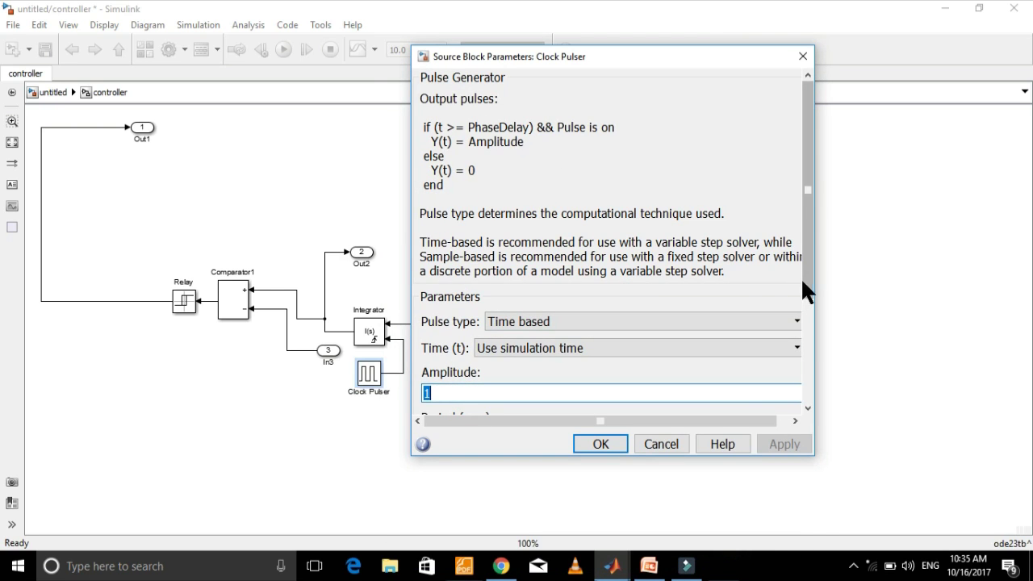
{"action": "left_click_drag", "start_coordinate": [804, 278], "coordinate": [807, 392]}
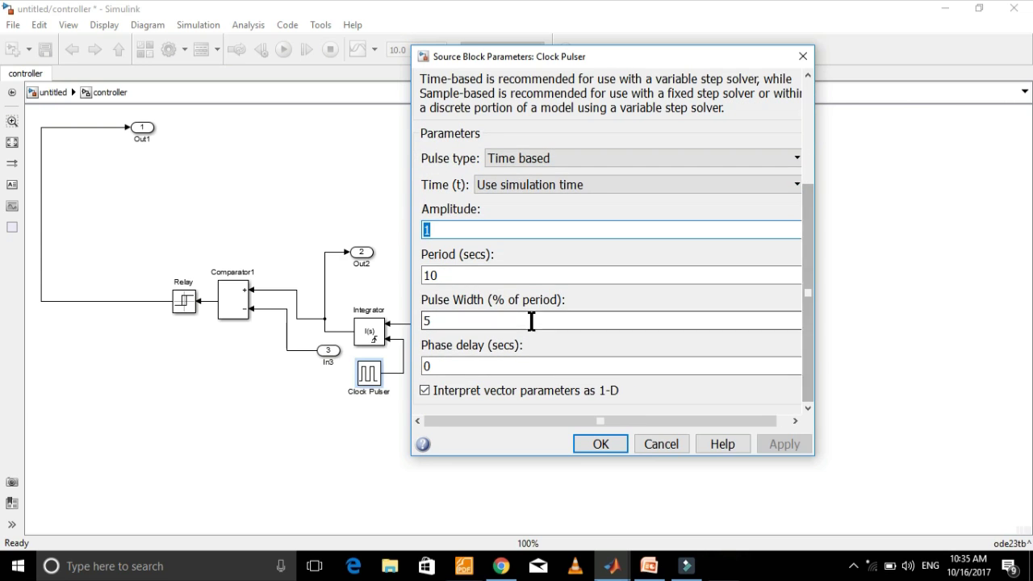
{"action": "double_click", "coordinate": [480, 323]}
{"action": "type", "text": "50"}
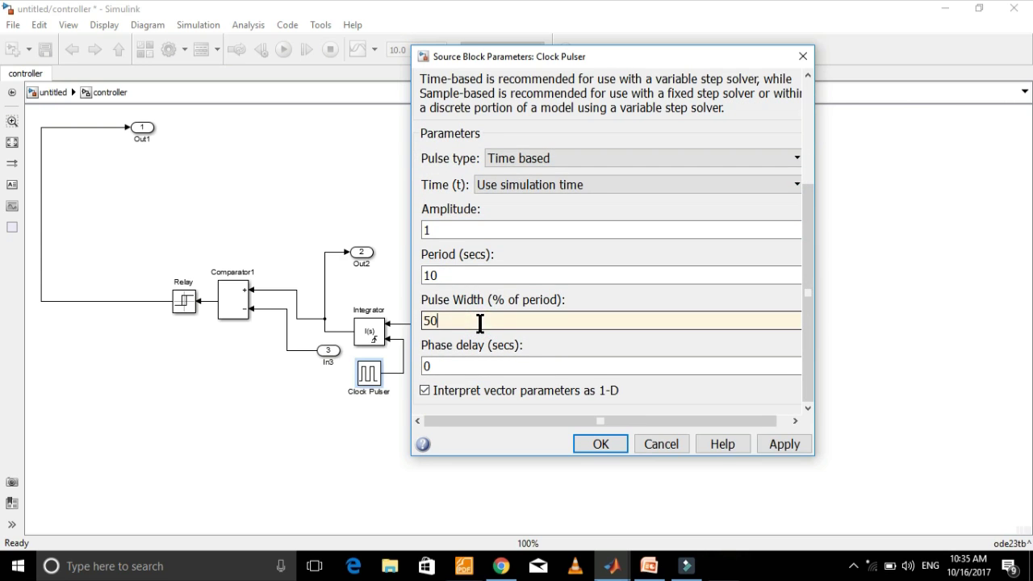
{"action": "double_click", "coordinate": [446, 278]}
{"action": "type", "text": "1/1000"}
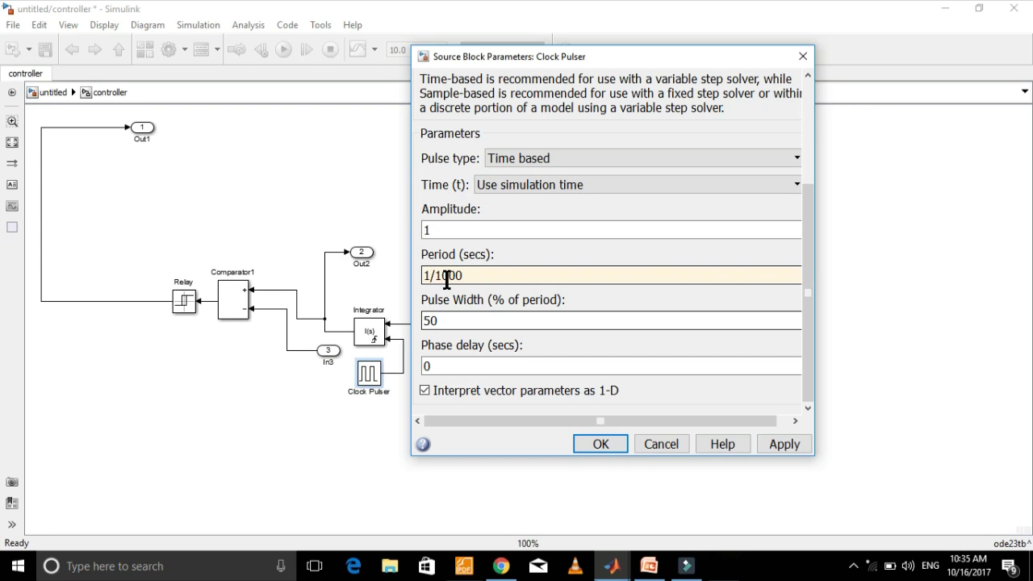
{"action": "type", "text": "0"}
{"action": "left_click", "coordinate": [595, 444]}
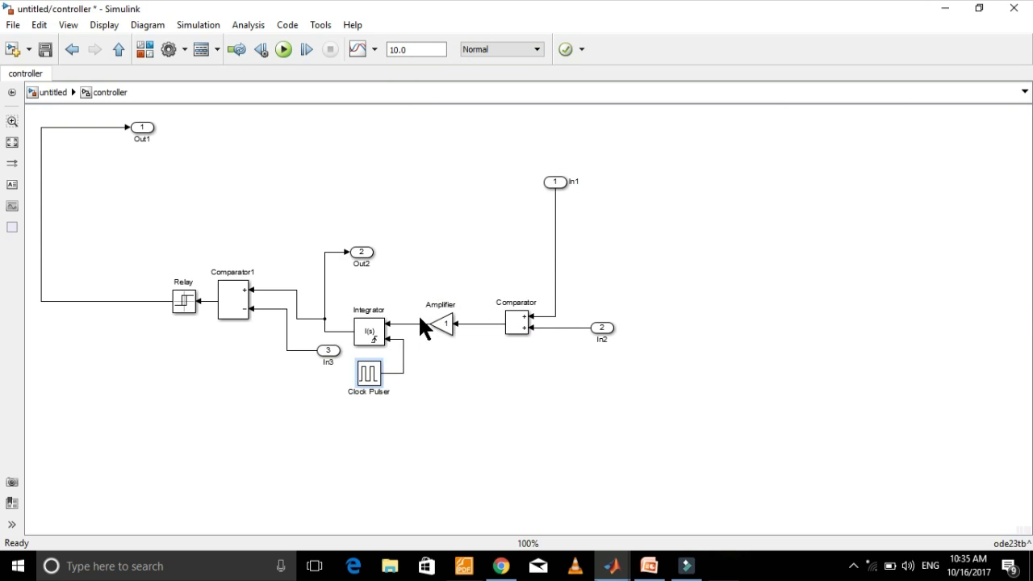
- Set the Amplifier block's gain to 100
{"action": "double_click", "coordinate": [444, 323]}
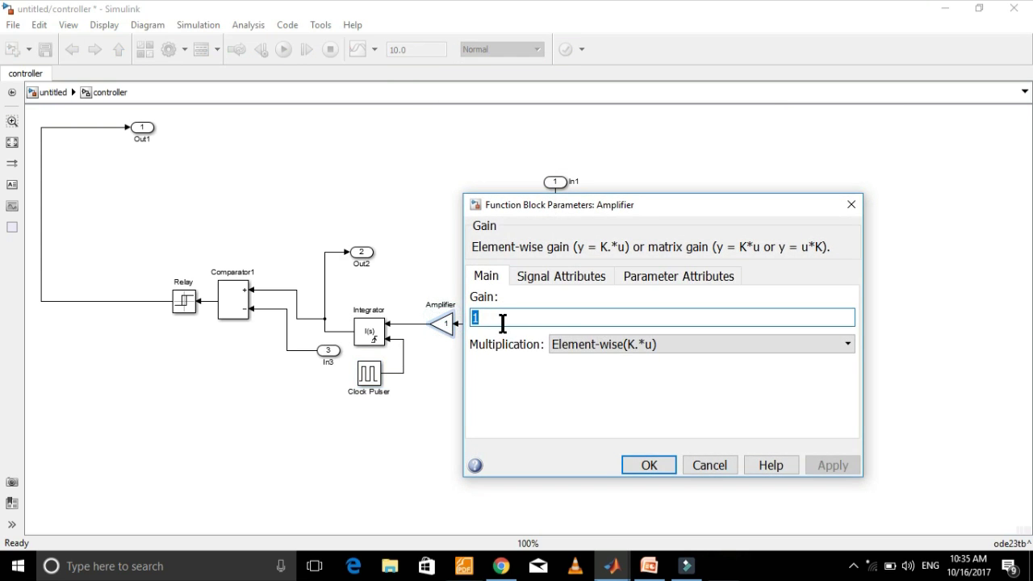
{"action": "type", "text": "100"}
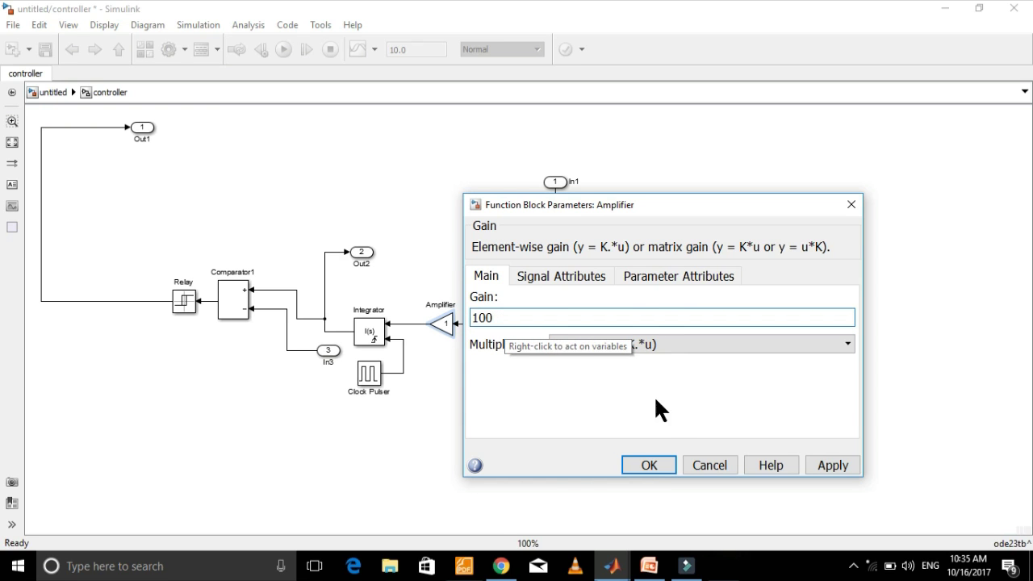
{"action": "left_click", "coordinate": [660, 462]}
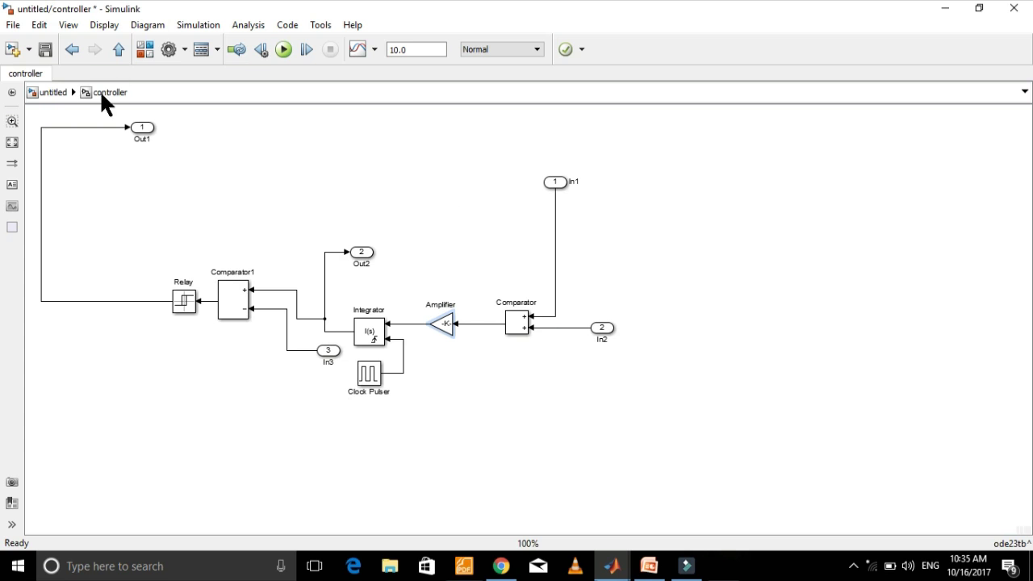
- Back at the top-level model, run the simulation and move the powergui block into full view
{"action": "left_click", "coordinate": [72, 50]}
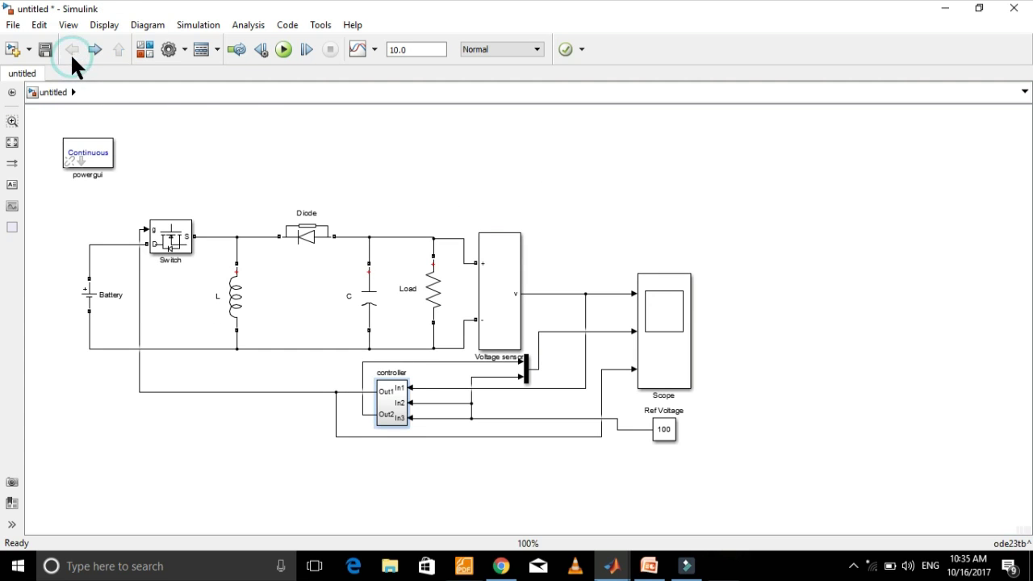
{"action": "left_click", "coordinate": [283, 50]}
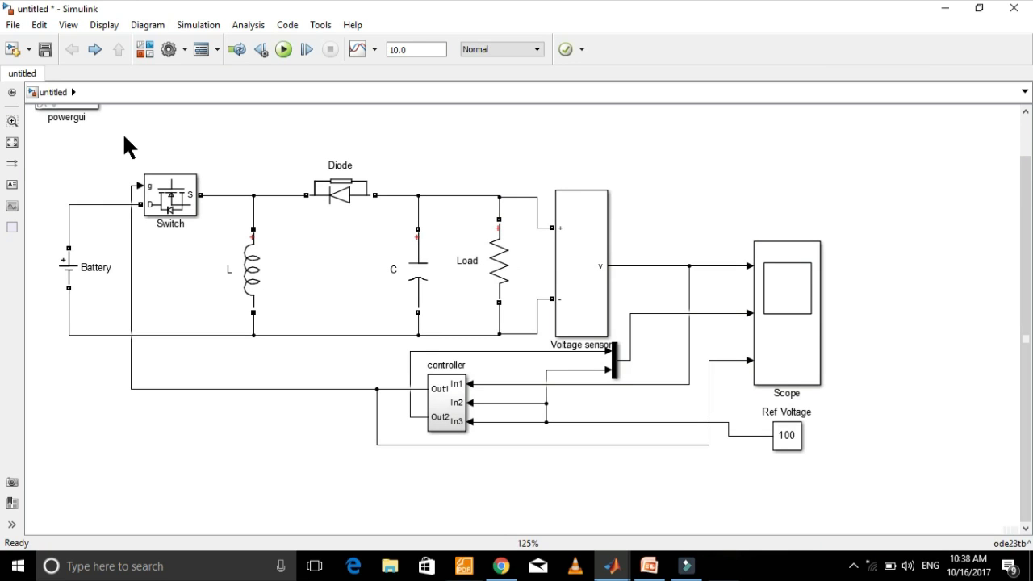
{"action": "left_click_drag", "start_coordinate": [94, 106], "coordinate": [104, 156]}
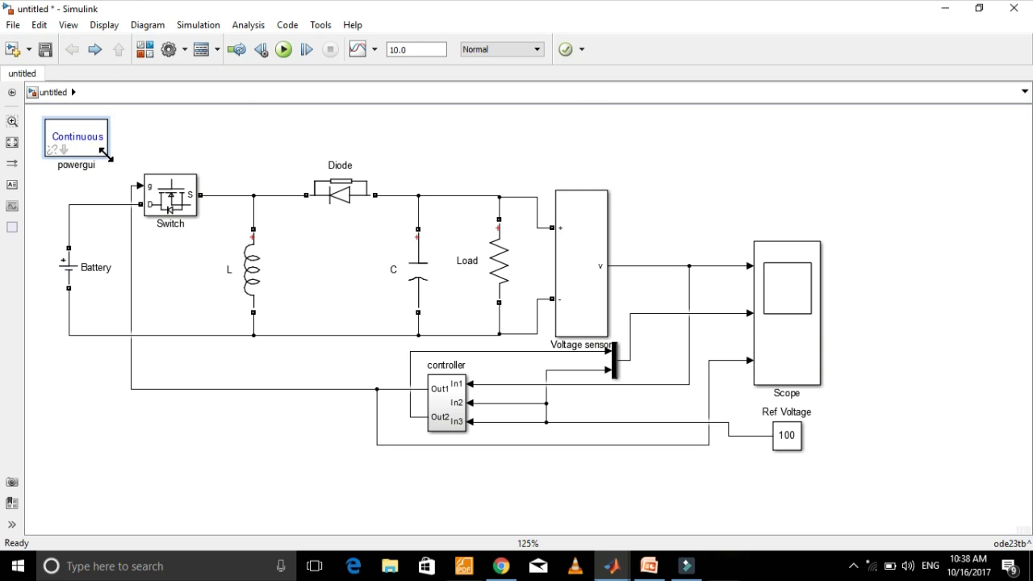
{"action": "left_click", "coordinate": [799, 279]}
- Open the Scope full screen and autoscale its plots
{"action": "left_click", "coordinate": [774, 325]}
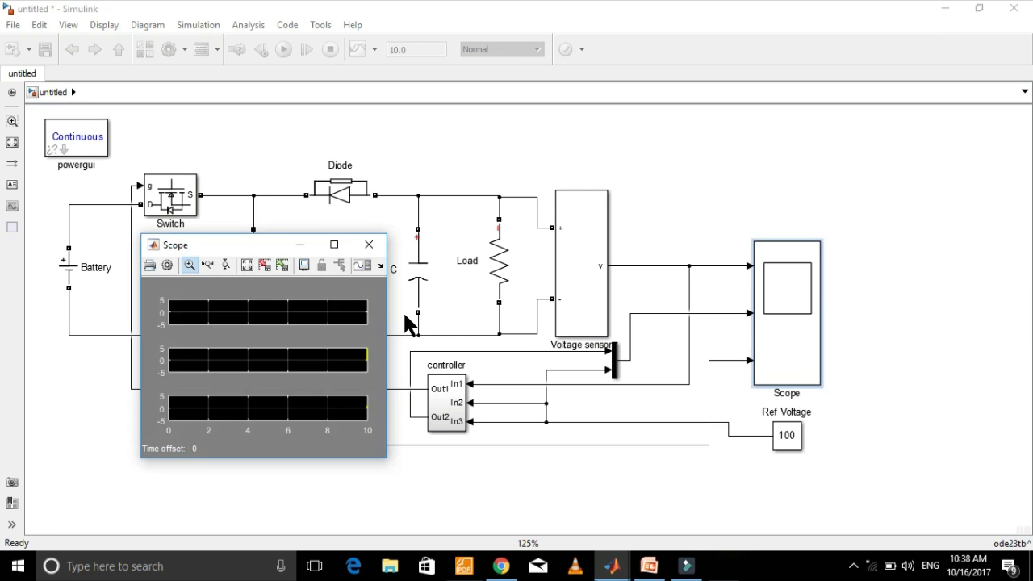
{"action": "left_click", "coordinate": [334, 246]}
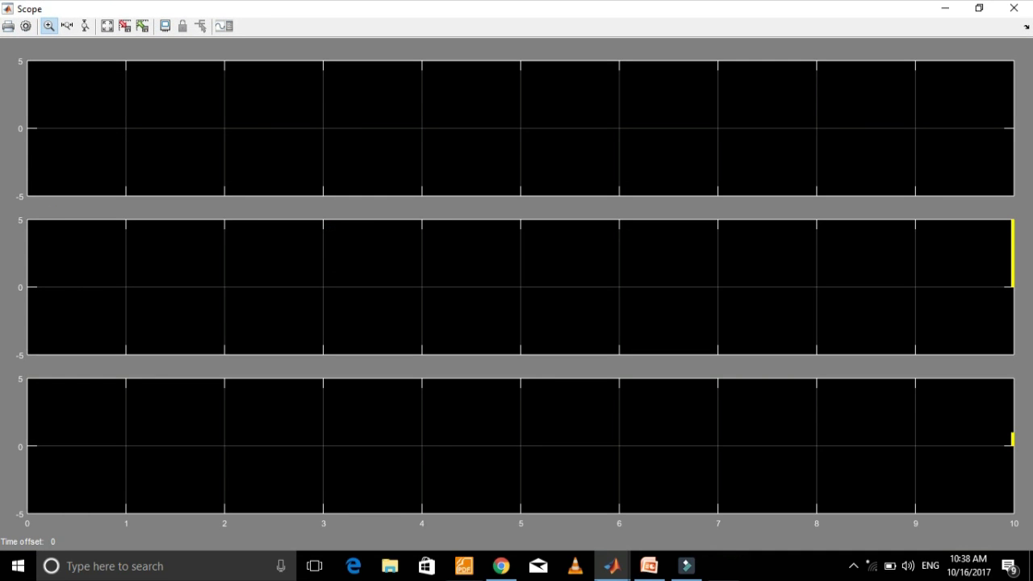
{"action": "left_click", "coordinate": [107, 25]}
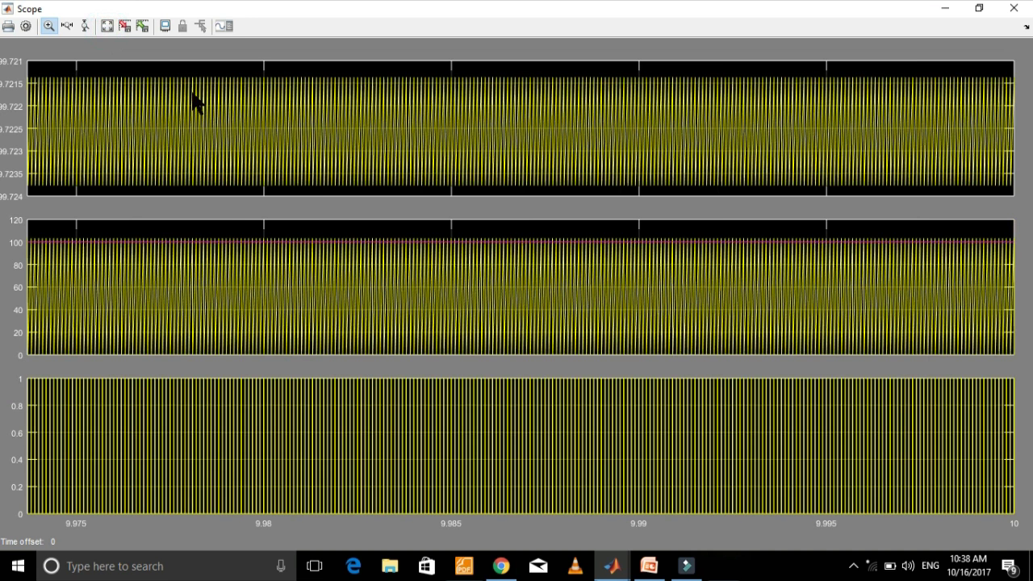
{"action": "left_click", "coordinate": [979, 8]}
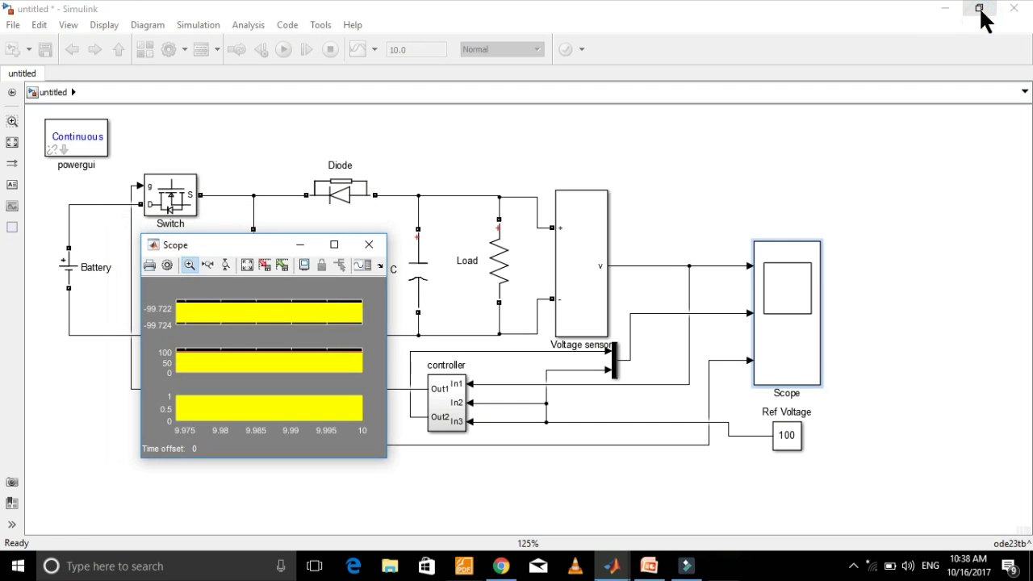
{"action": "left_click", "coordinate": [335, 244]}
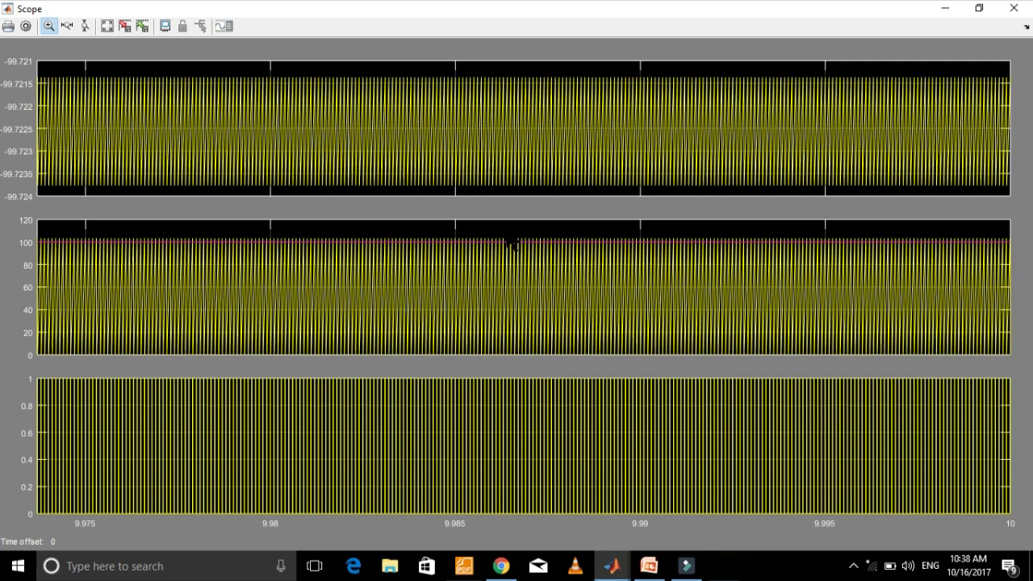
- Set the top plot's Y-axis range to -110 to -90
{"action": "right_click", "coordinate": [160, 113]}
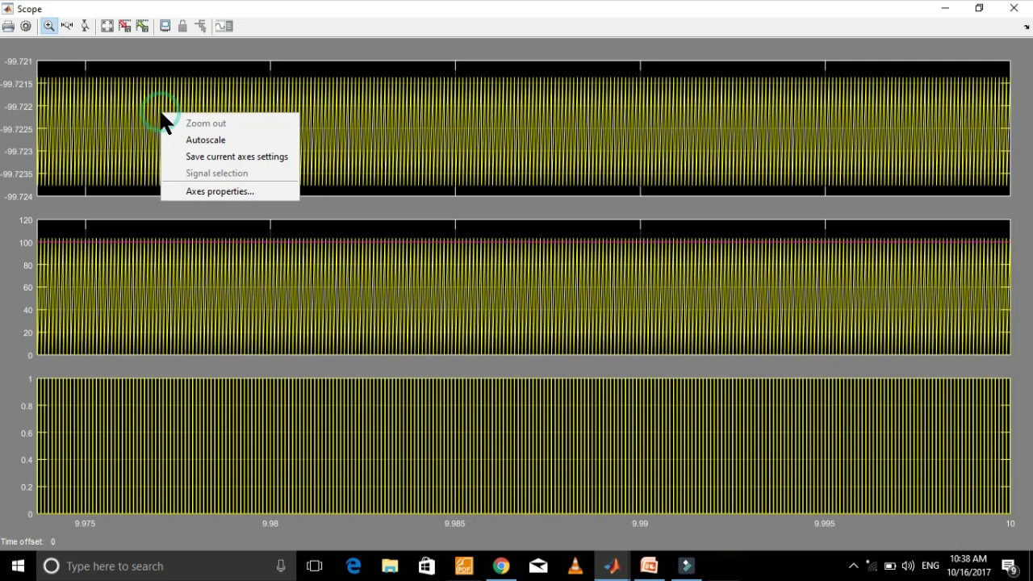
{"action": "left_click", "coordinate": [216, 189]}
{"action": "left_click", "coordinate": [75, 166]}
{"action": "key", "text": "BackSpace"}
{"action": "type", "text": "110"}
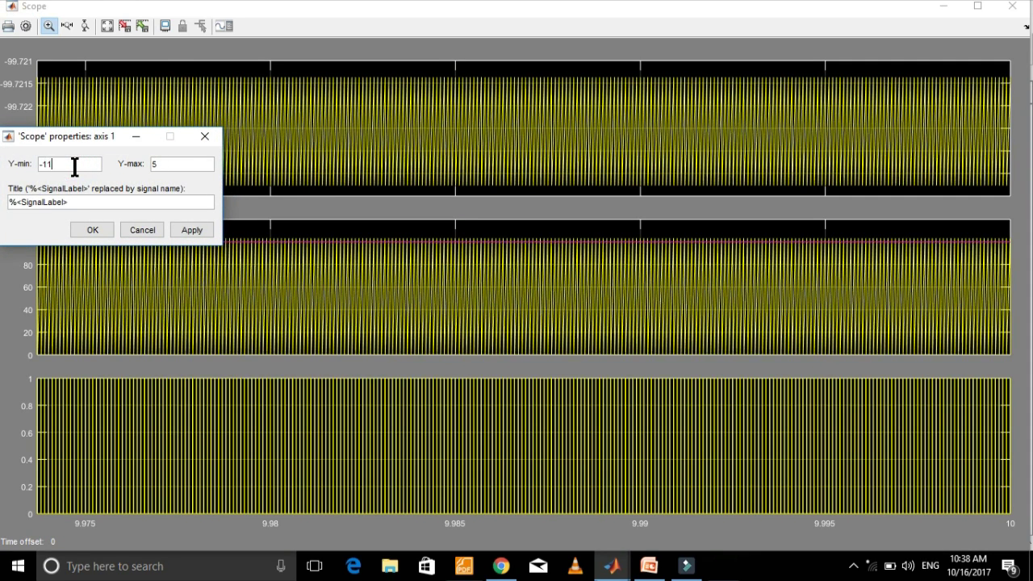
{"action": "left_click", "coordinate": [165, 169]}
{"action": "key", "text": "BackSpace"}
{"action": "type", "text": "-90"}
{"action": "left_click", "coordinate": [192, 231]}
{"action": "left_click", "coordinate": [102, 232]}
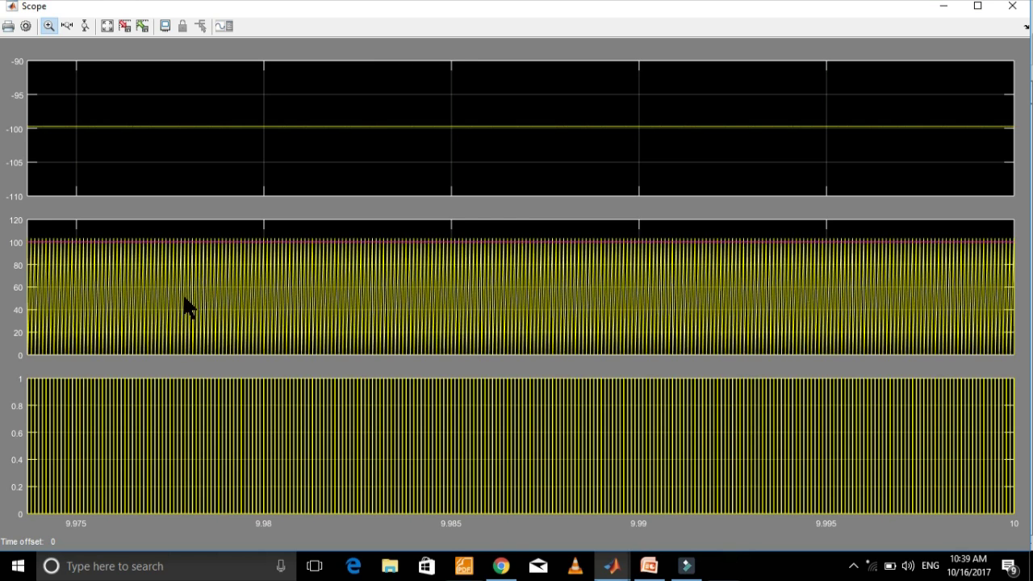
- Set the bottom plot's Y-axis range to 0 to 1.8
{"action": "right_click", "coordinate": [175, 419]}
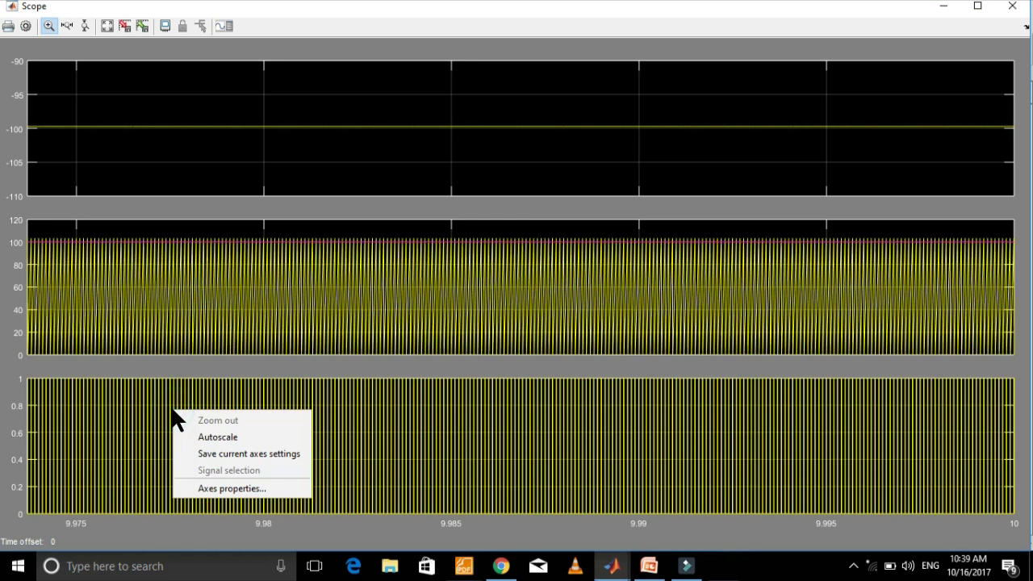
{"action": "left_click", "coordinate": [239, 490]}
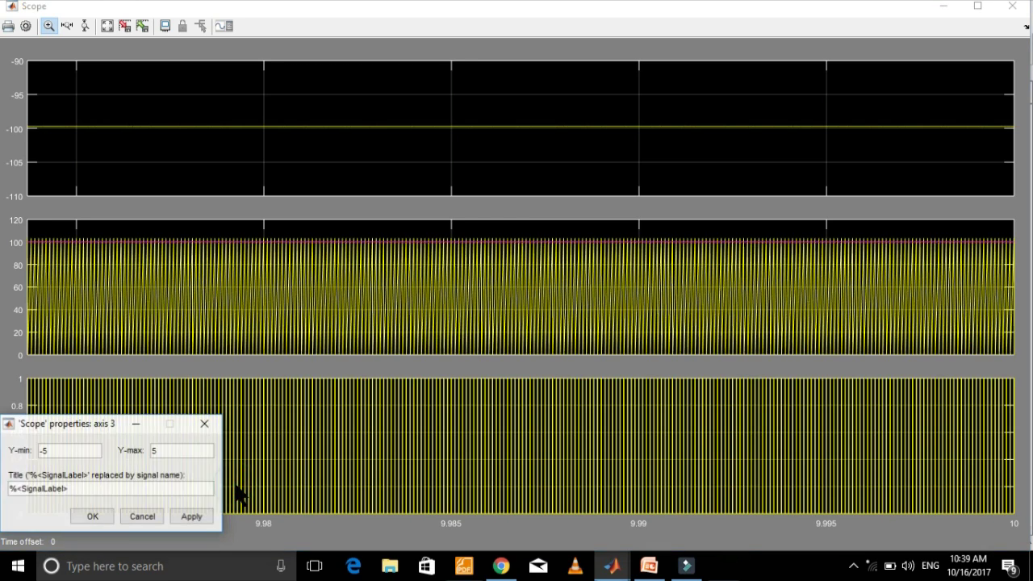
{"action": "left_click", "coordinate": [75, 454]}
{"action": "key", "text": "BackSpace"}
{"action": "key", "text": "BackSpace"}
{"action": "type", "text": "0"}
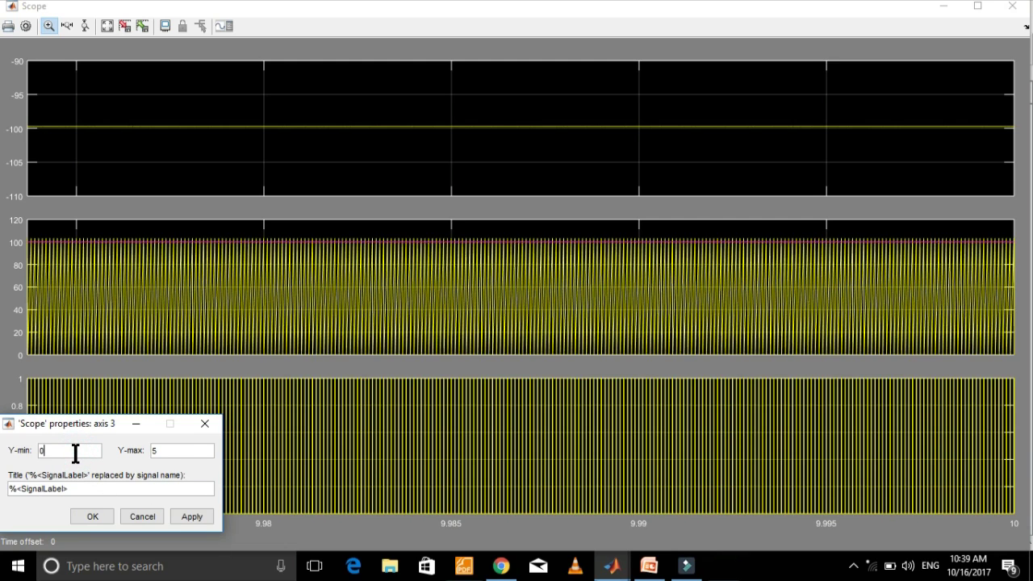
{"action": "left_click", "coordinate": [175, 453]}
{"action": "key", "text": "BackSpace"}
{"action": "type", "text": "1.8"}
{"action": "left_click", "coordinate": [191, 515]}
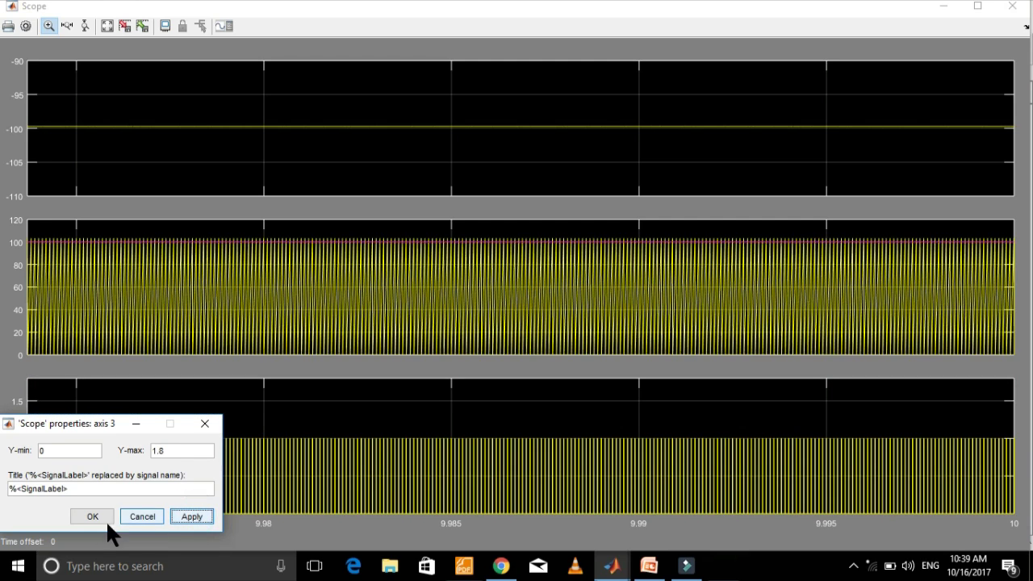
- Lower the bottom plot's upper Y limit to 1.2 and close the axis settings
{"action": "left_click", "coordinate": [170, 454]}
{"action": "key", "text": "BackSpace"}
{"action": "type", "text": "2"}
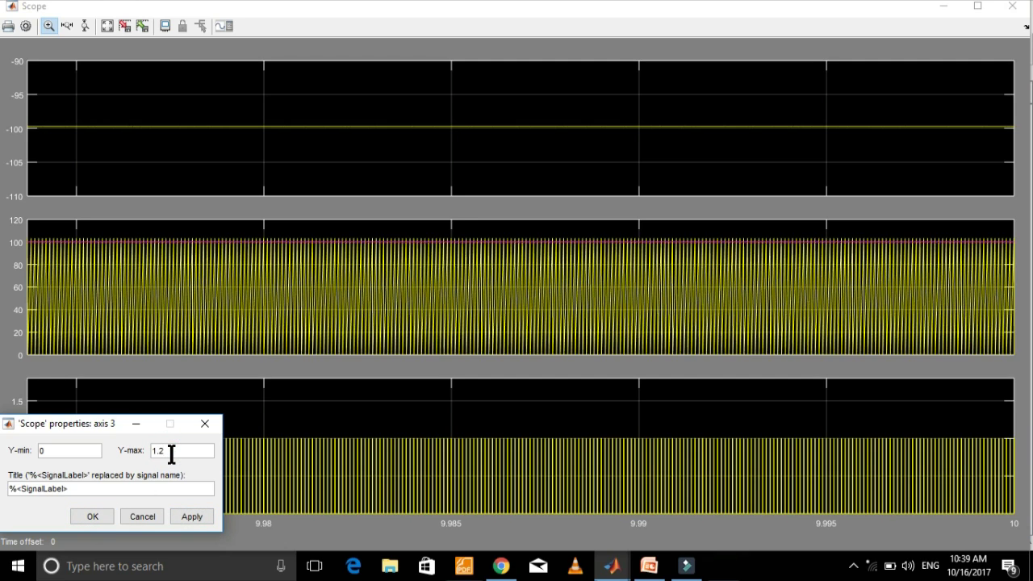
{"action": "left_click", "coordinate": [197, 511]}
{"action": "left_click", "coordinate": [101, 514]}
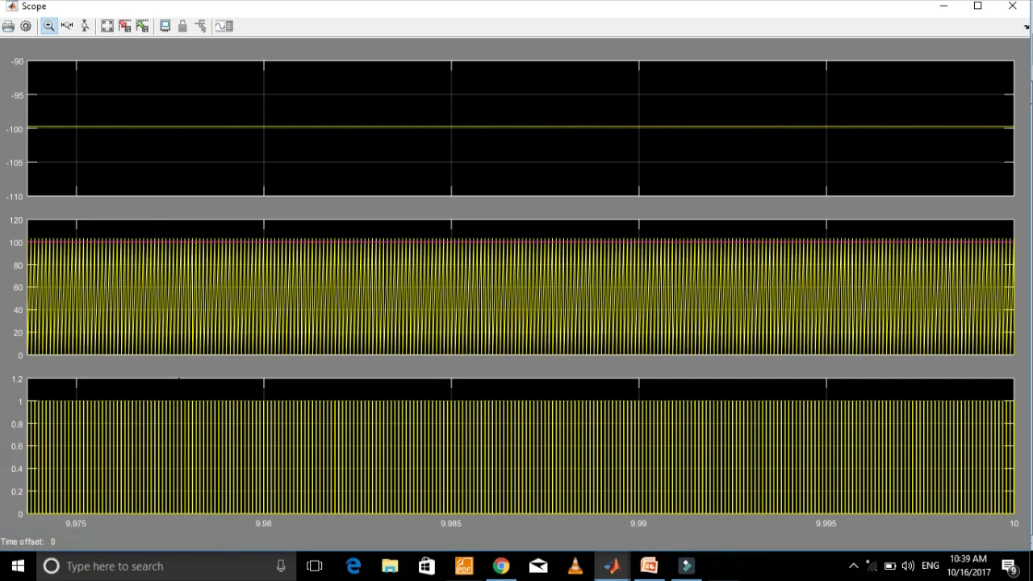
- Zoom the time axis twice onto a few switching cycles, maximize the Scope, then close it
{"action": "left_click", "coordinate": [67, 25]}
{"action": "left_click_drag", "start_coordinate": [242, 290], "coordinate": [368, 296]}
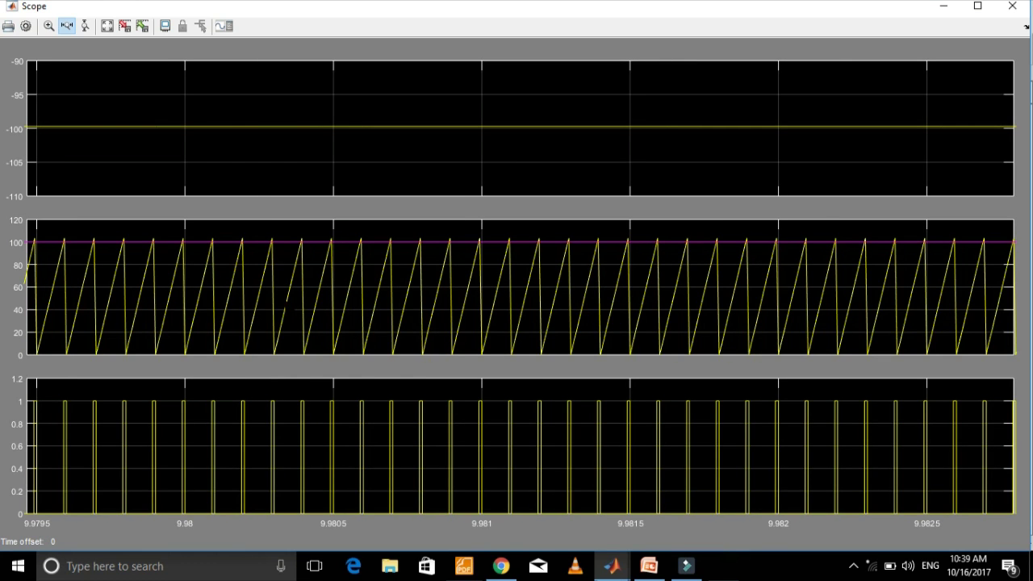
{"action": "left_click_drag", "start_coordinate": [284, 301], "coordinate": [424, 306]}
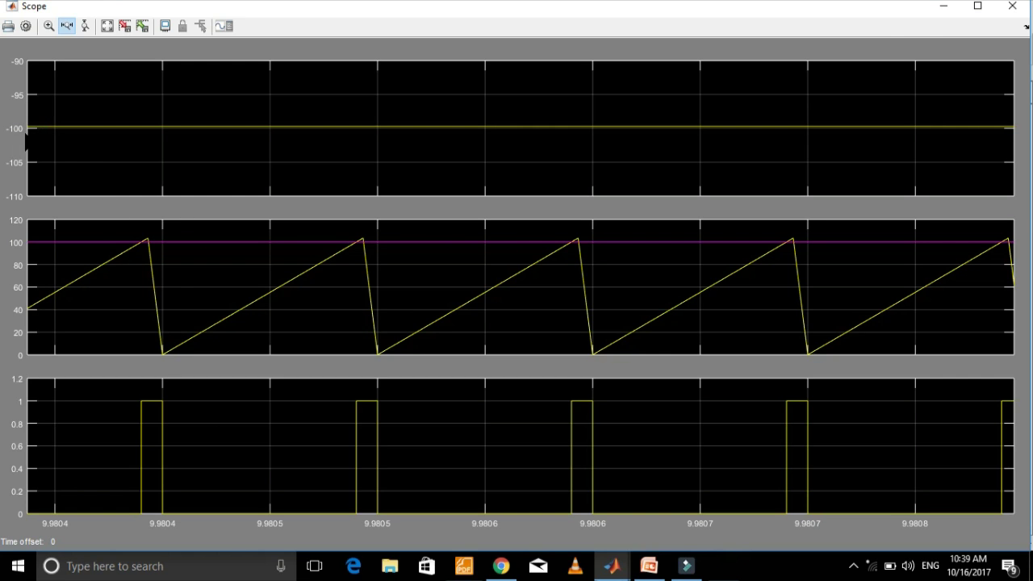
{"action": "left_click", "coordinate": [983, 8]}
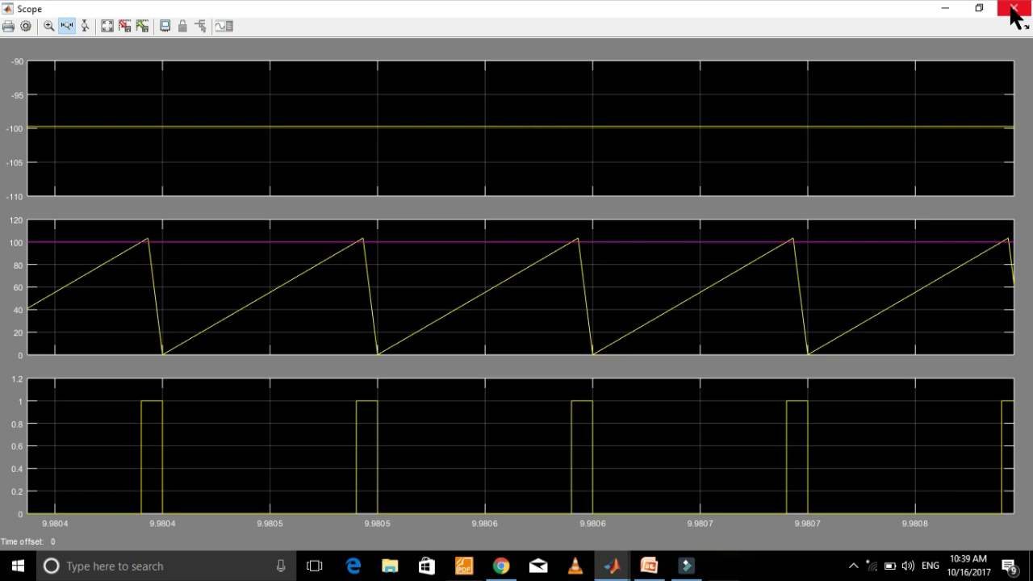
{"action": "left_click", "coordinate": [1013, 8]}
- Change the Ref Voltage constant value to 24 and start a new simulation run
{"action": "left_click", "coordinate": [796, 436]}
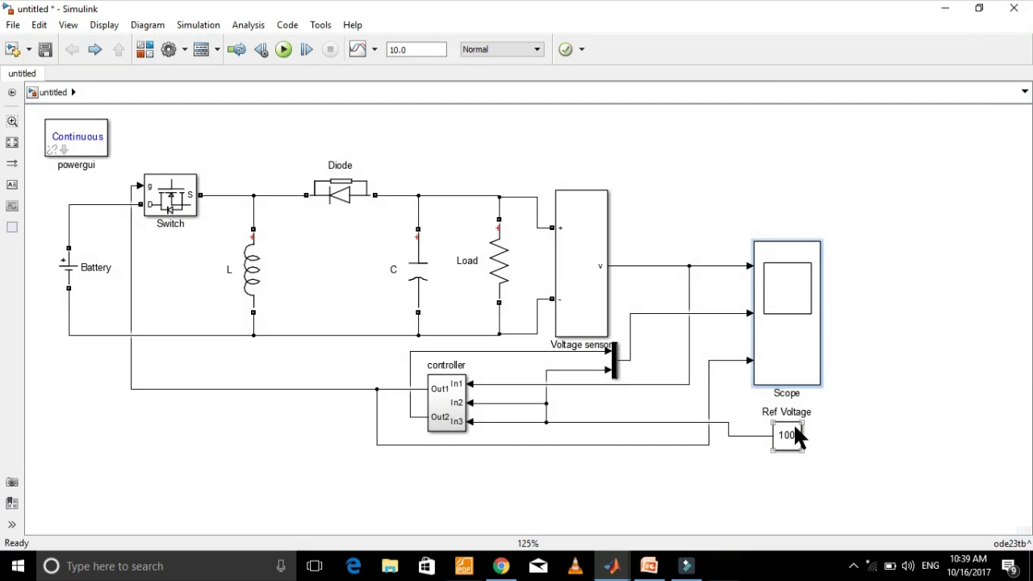
{"action": "double_click", "coordinate": [787, 434]}
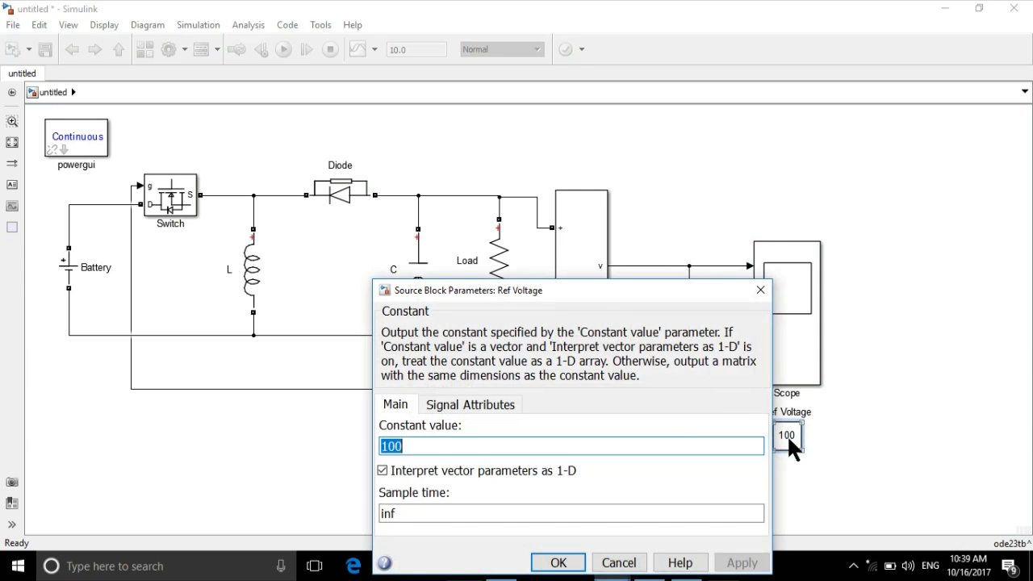
{"action": "left_click_drag", "start_coordinate": [520, 286], "coordinate": [518, 146]}
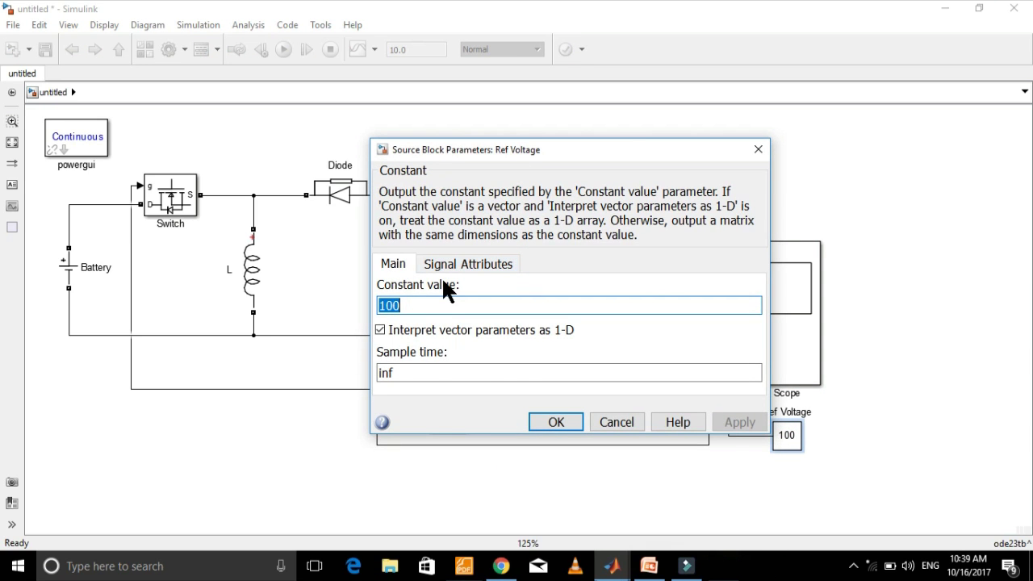
{"action": "type", "text": "24"}
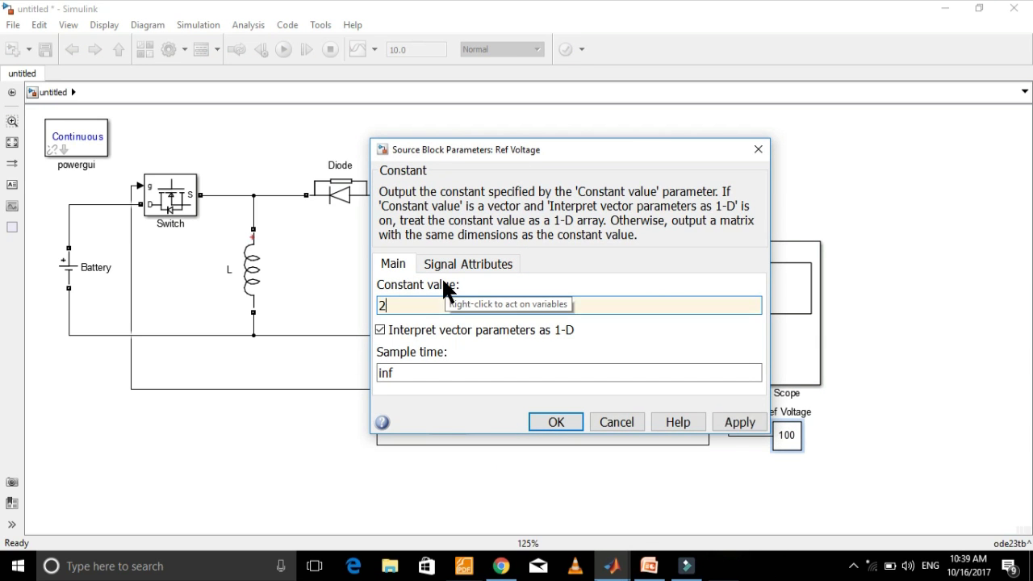
{"action": "left_click", "coordinate": [724, 414]}
{"action": "left_click", "coordinate": [555, 416]}
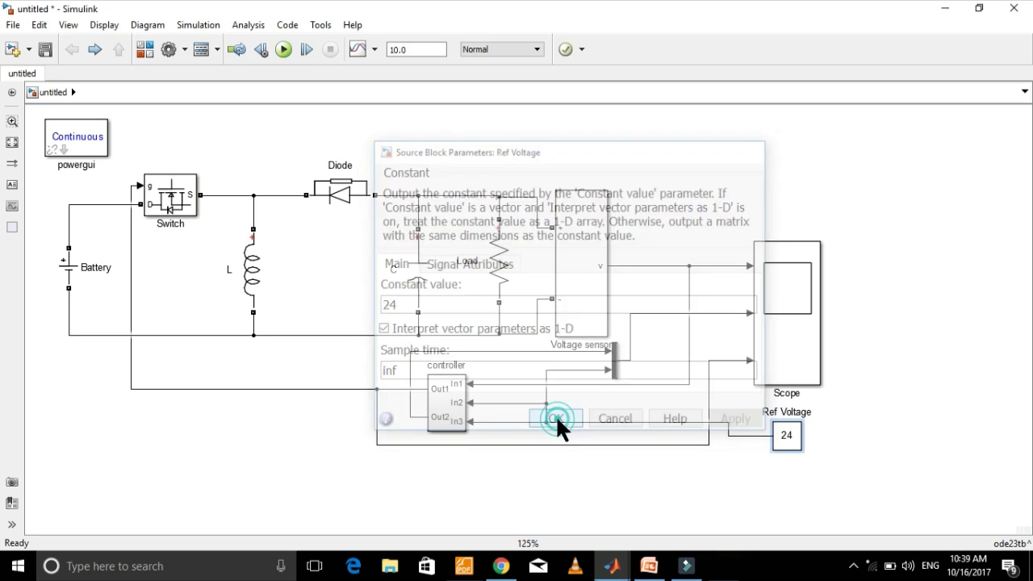
{"action": "left_click", "coordinate": [284, 50]}
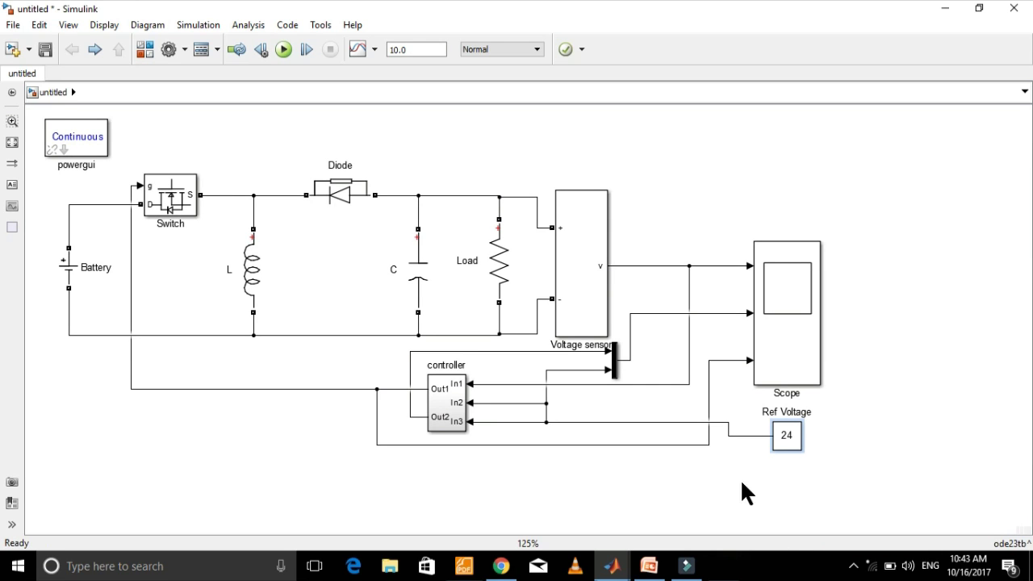
- Open the Scope, autoscale the new traces, and restore the window size
{"action": "left_click", "coordinate": [800, 331]}
{"action": "double_click", "coordinate": [788, 301]}
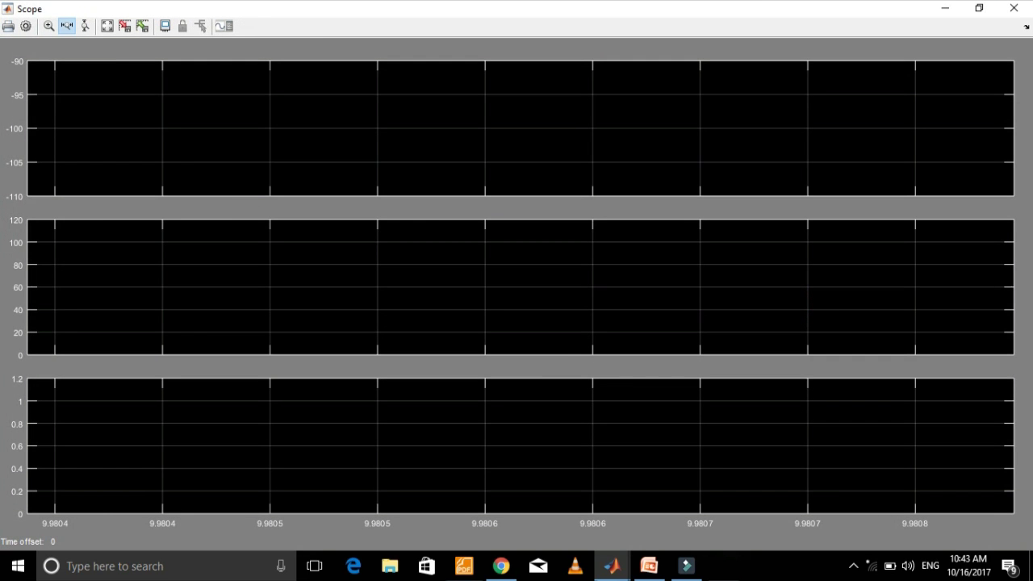
{"action": "left_click", "coordinate": [106, 26]}
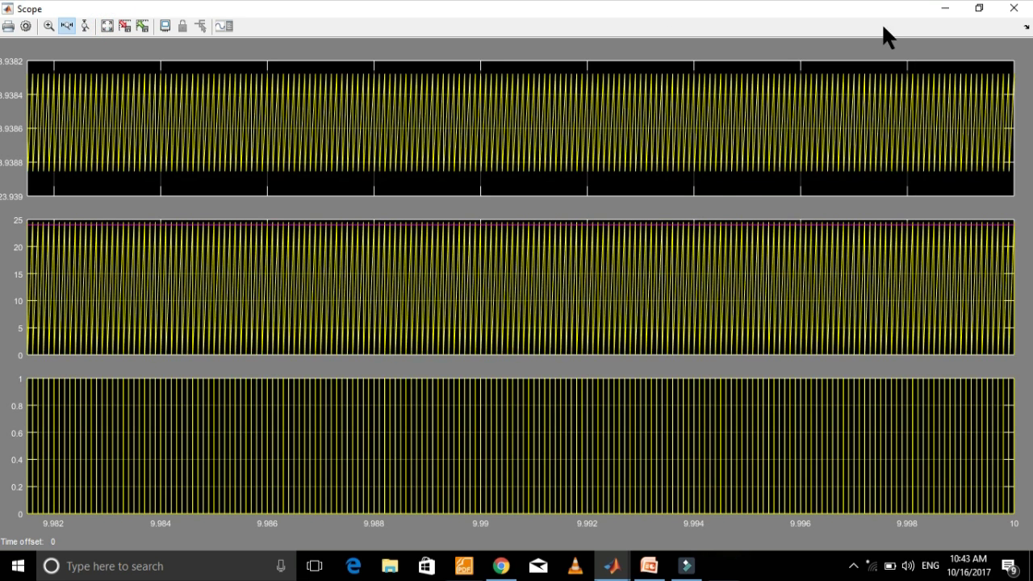
{"action": "left_click", "coordinate": [977, 9]}
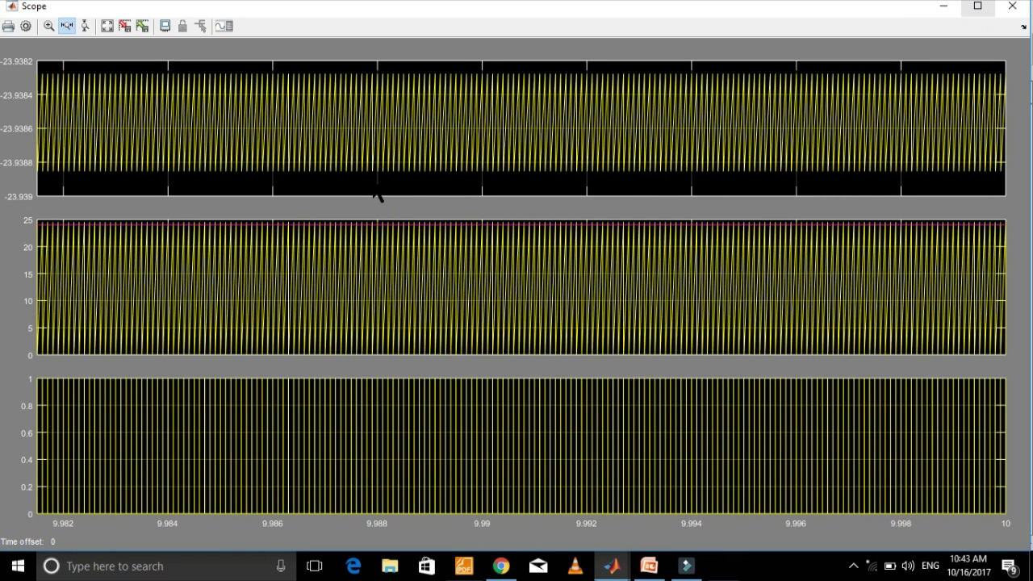
- Set the top plot's Y-axis range to -30 to -20
{"action": "right_click", "coordinate": [309, 129]}
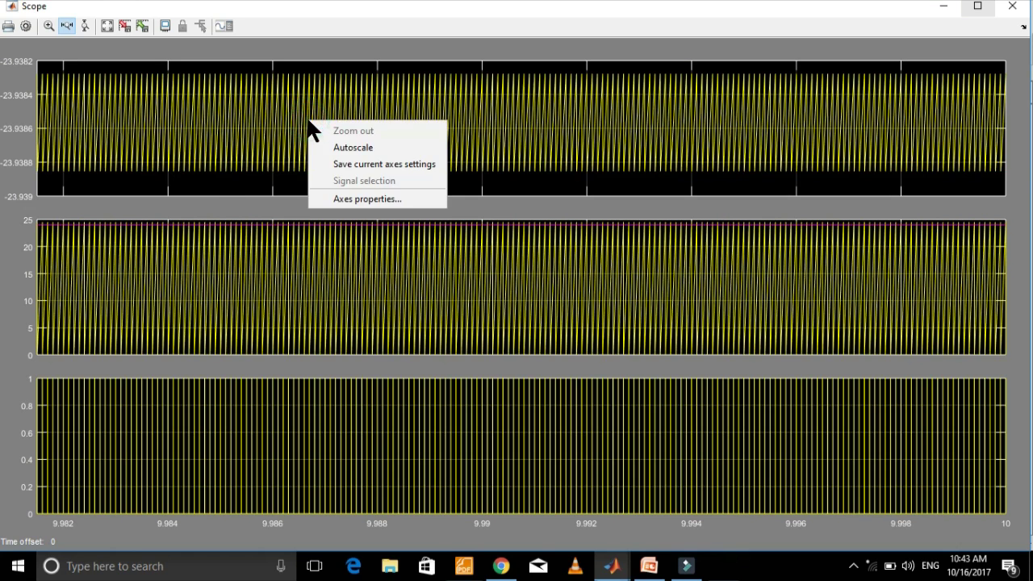
{"action": "left_click", "coordinate": [369, 199]}
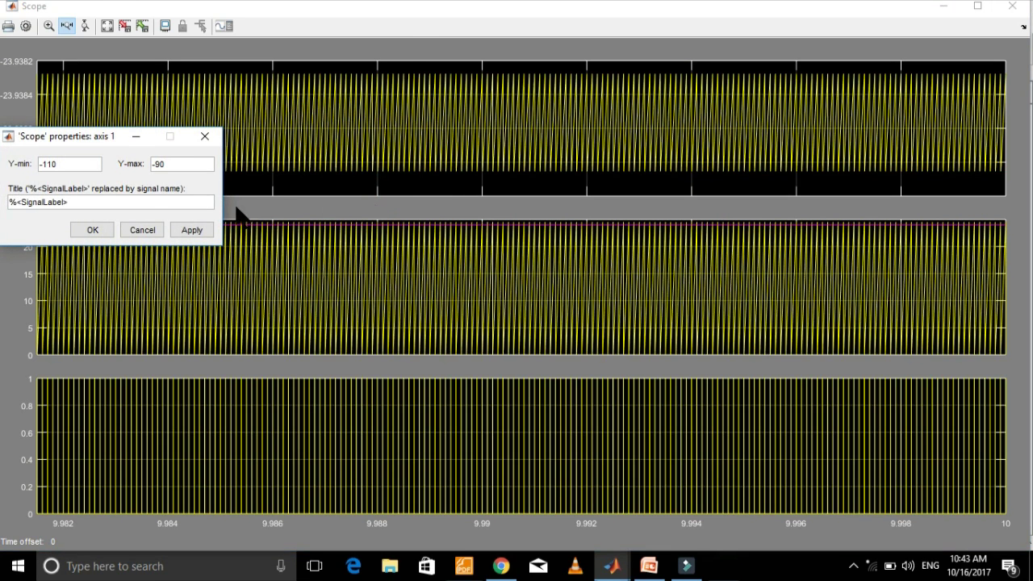
{"action": "left_click_drag", "start_coordinate": [105, 137], "coordinate": [292, 40]}
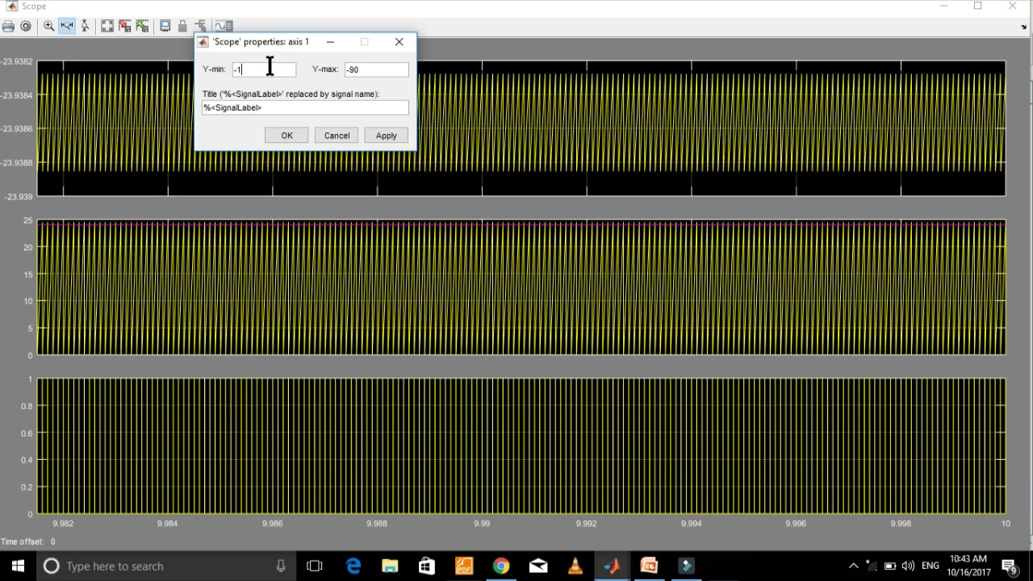
{"action": "type", "text": "-3"}
{"action": "left_click", "coordinate": [364, 70]}
{"action": "key", "text": "BackSpace"}
{"action": "type", "text": "20"}
{"action": "left_click", "coordinate": [386, 138]}
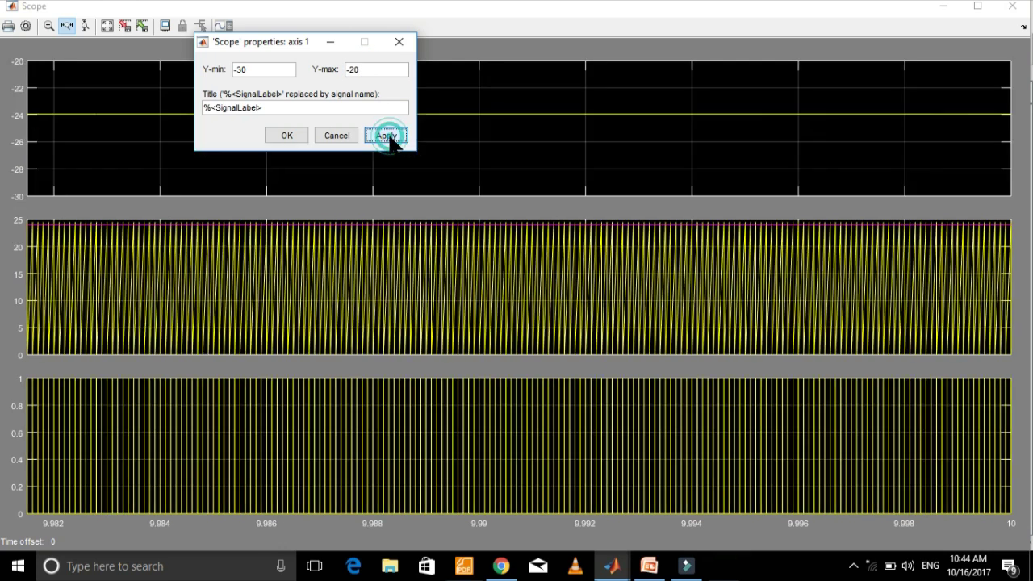
{"action": "left_click", "coordinate": [287, 135]}
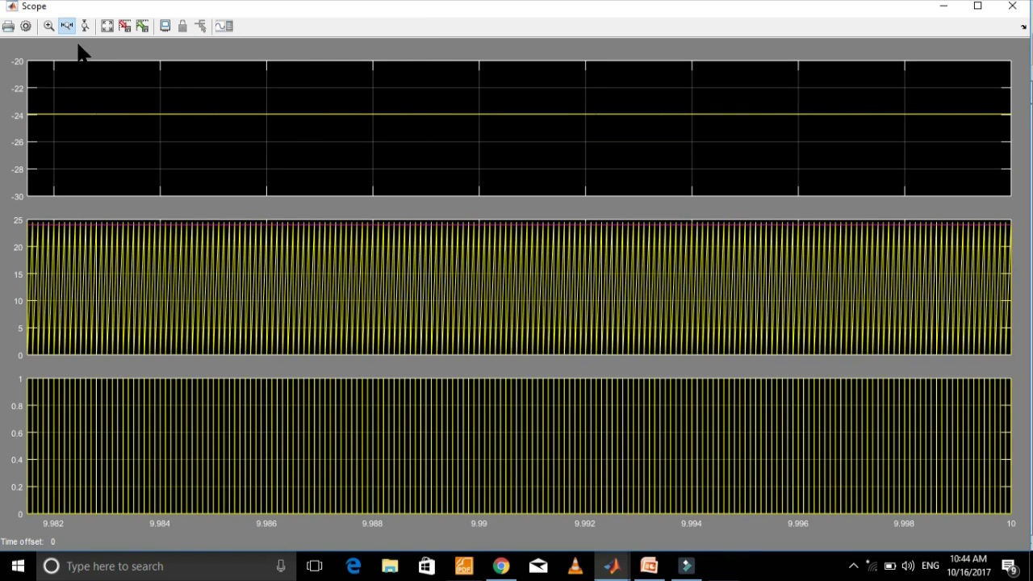
- Zoom the time axis in three times to about three switching cycles, then close the Scope
{"action": "left_click_drag", "start_coordinate": [144, 269], "coordinate": [326, 288]}
{"action": "left_click_drag", "start_coordinate": [192, 279], "coordinate": [353, 280]}
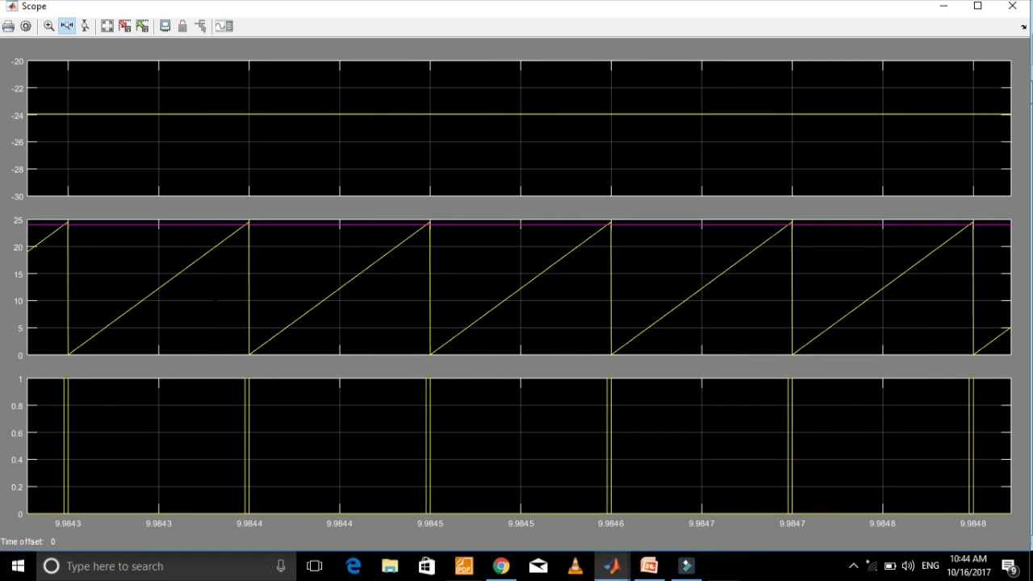
{"action": "left_click_drag", "start_coordinate": [144, 269], "coordinate": [635, 274]}
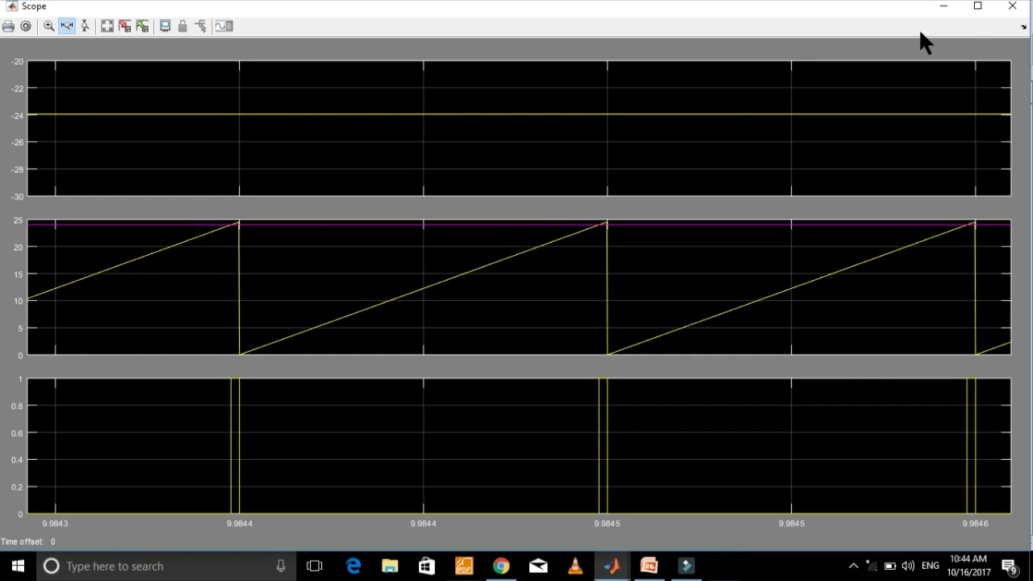
{"action": "left_click", "coordinate": [1008, 9]}
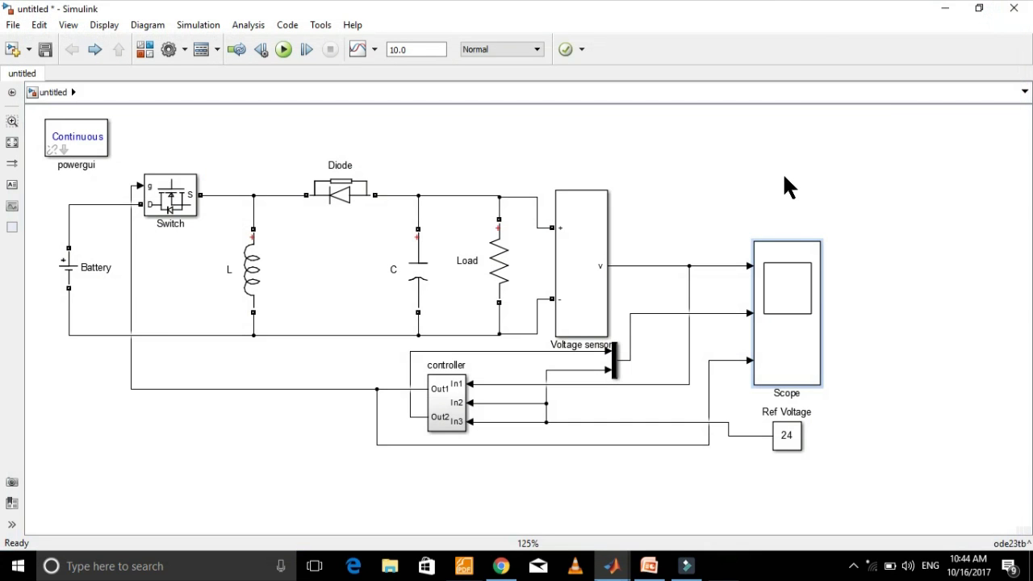